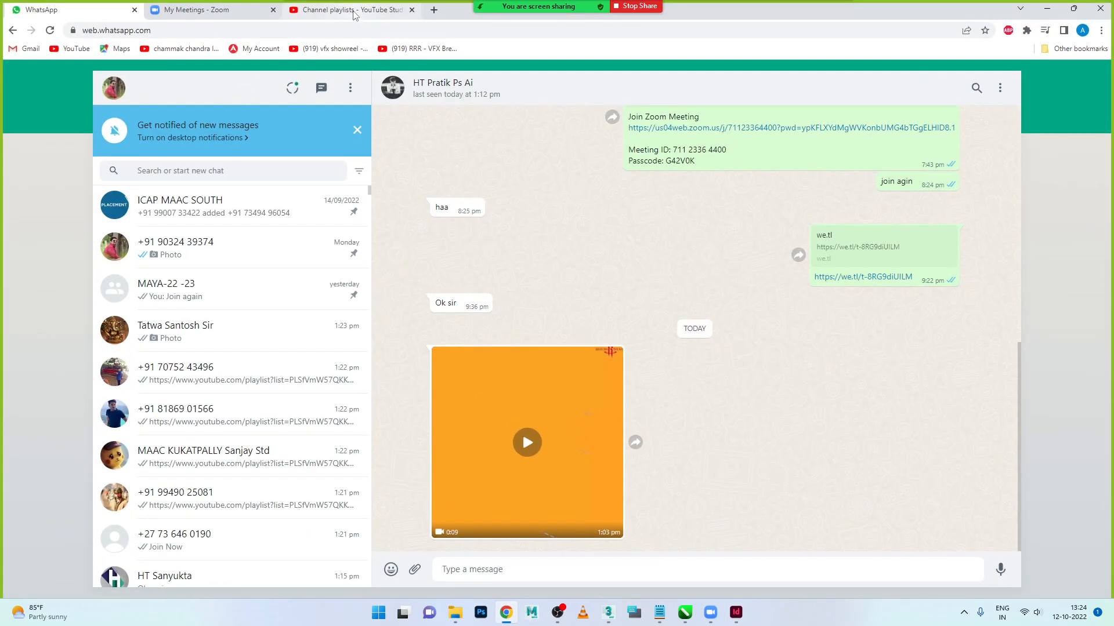
click(365, 10)
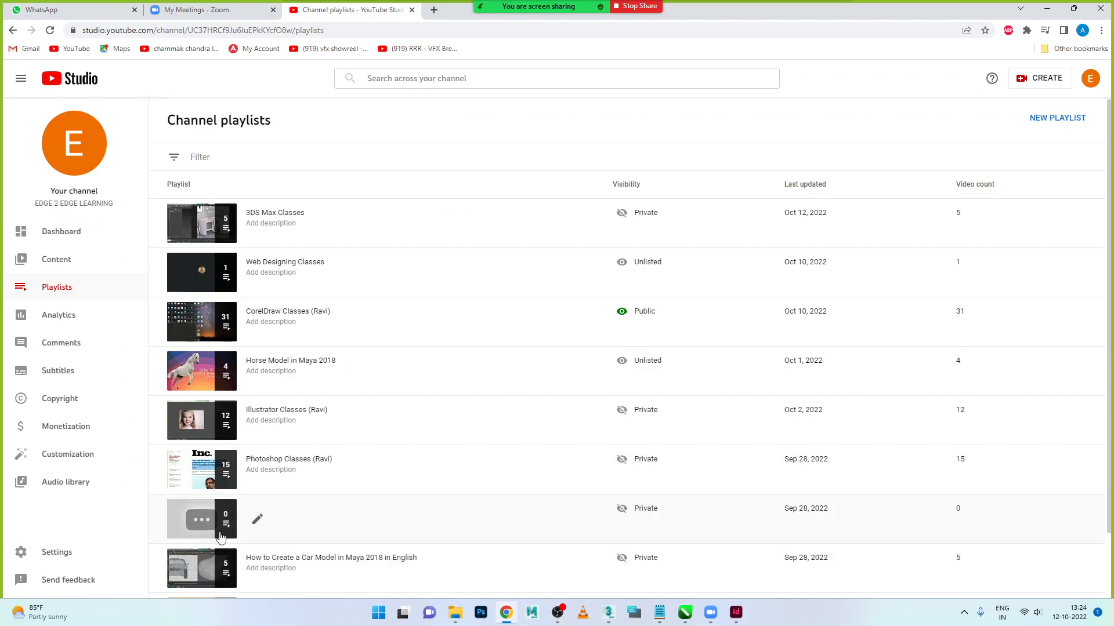
click(186, 525)
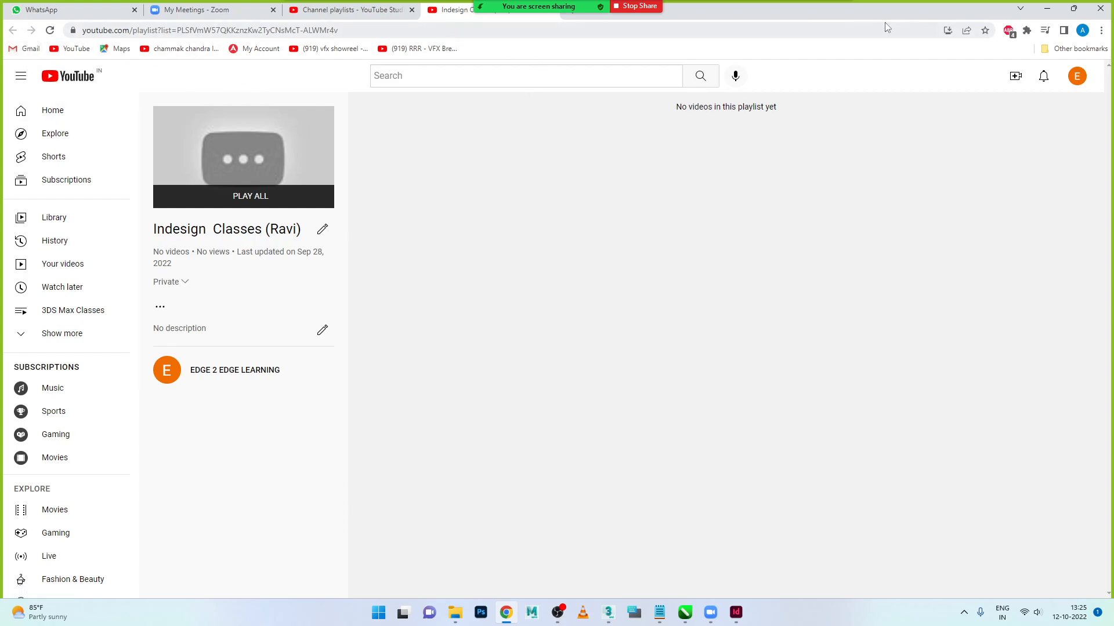
click(1047, 9)
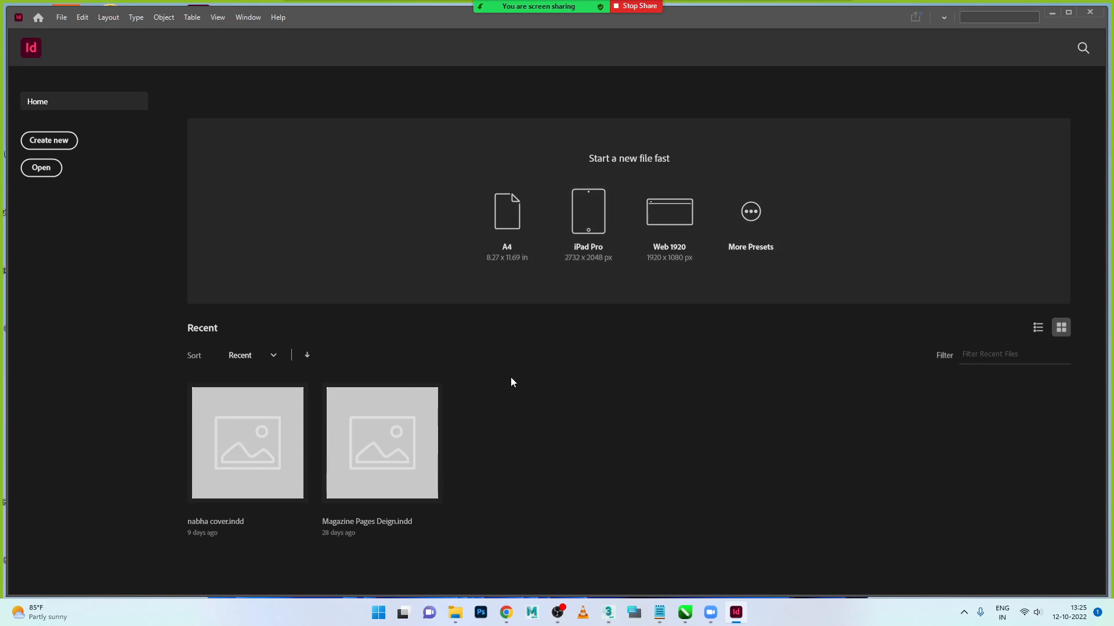
Step: Start a new document from the A4 print preset and set its units to inches
click(49, 140)
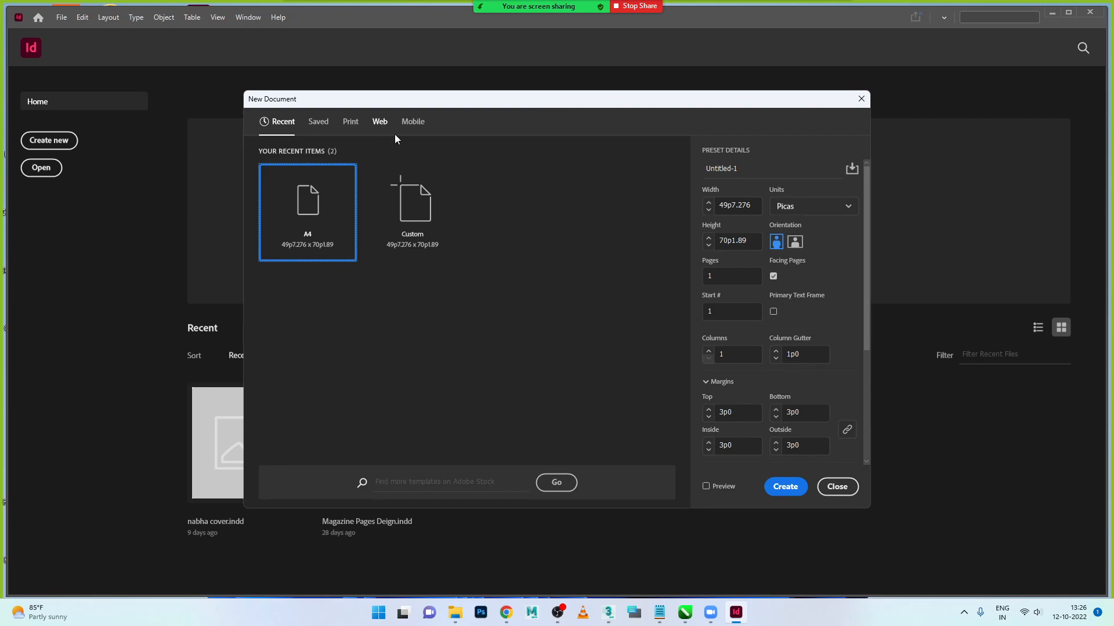
click(413, 123)
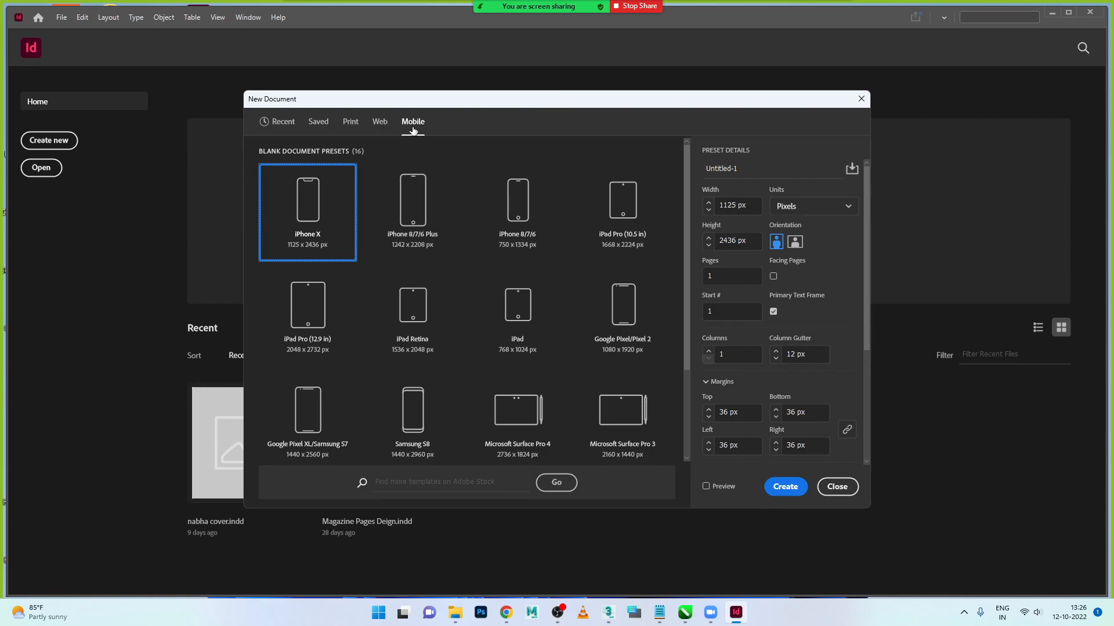
click(349, 123)
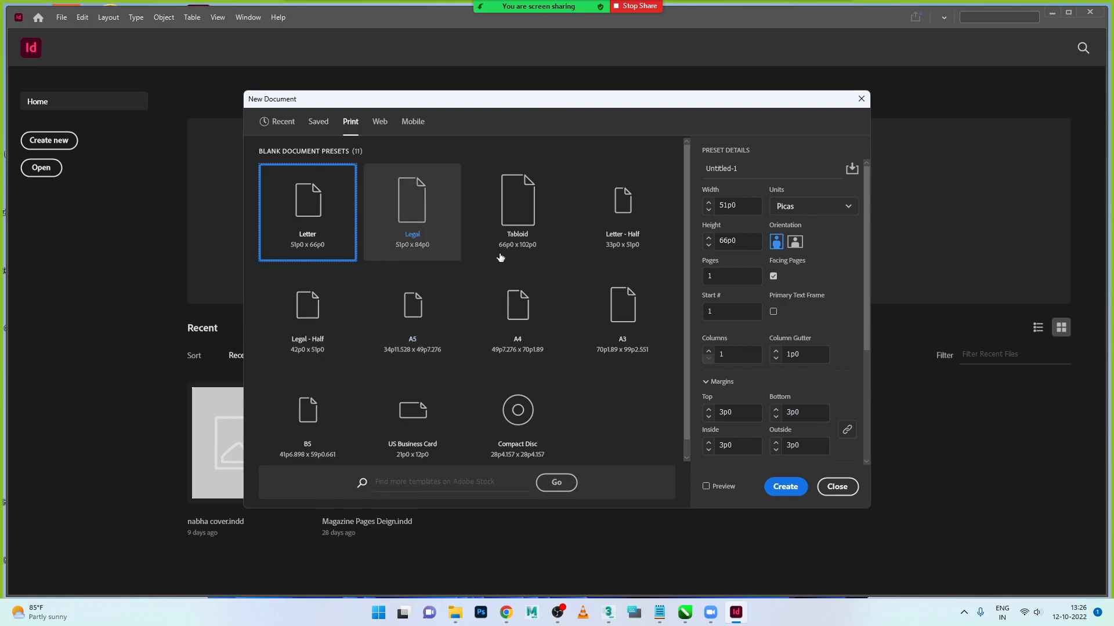
click(505, 320)
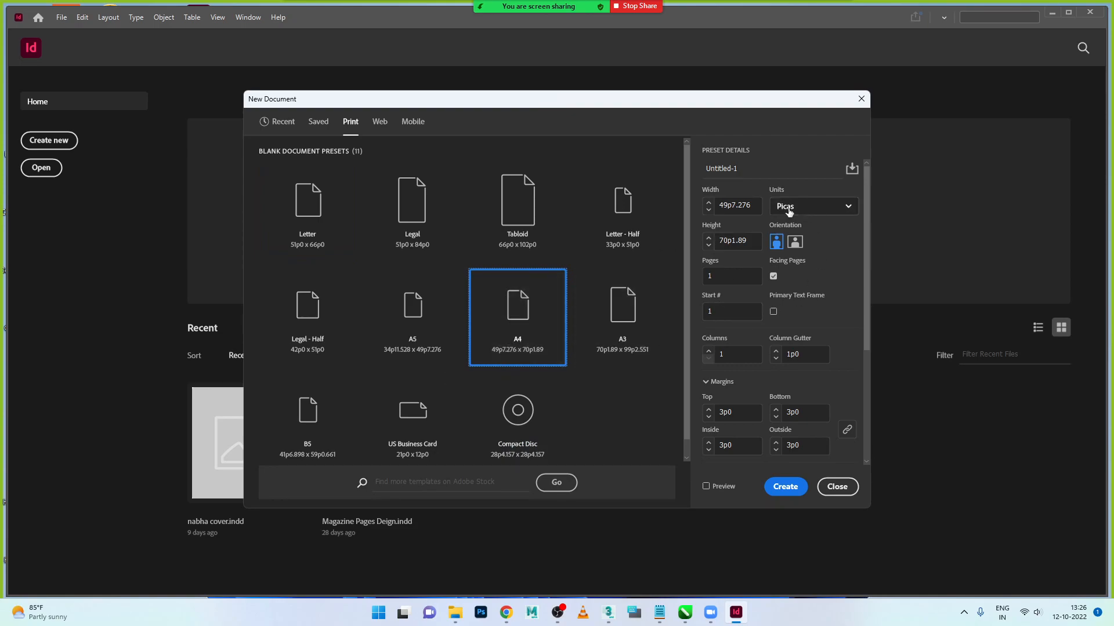
click(817, 213)
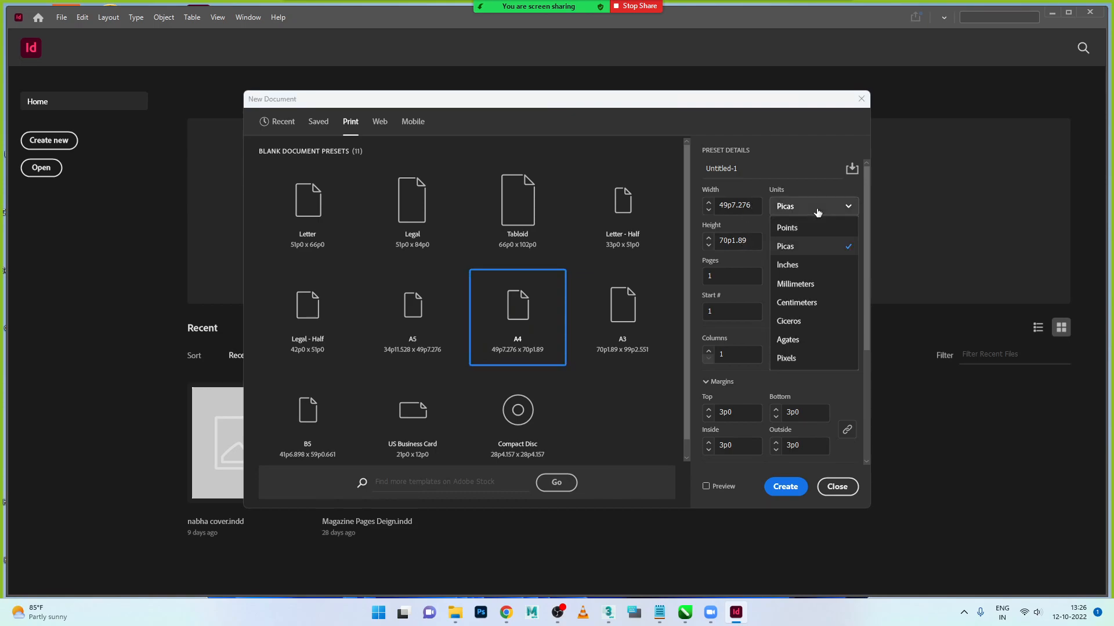
click(804, 269)
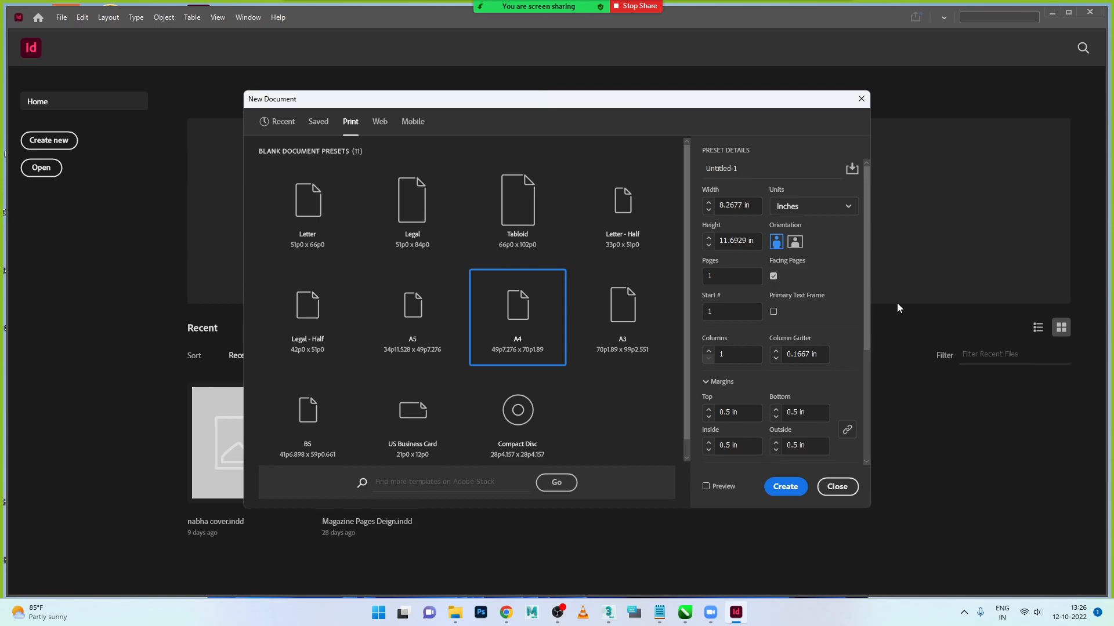
Step: Try millimeters and centimeters as the new document's units, and return them to inches
click(813, 209)
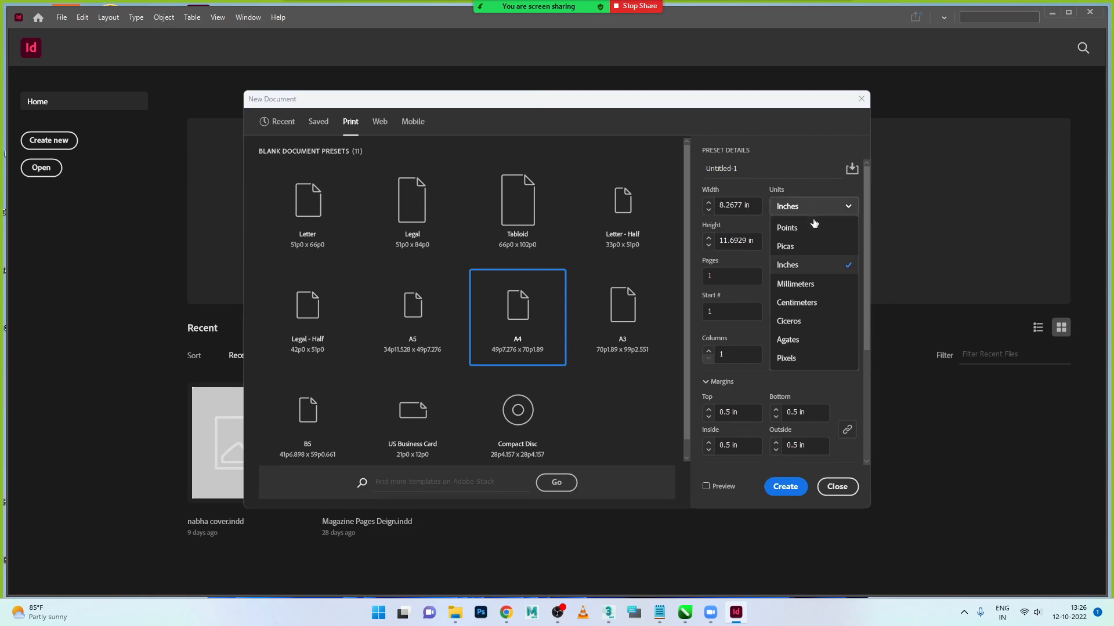
click(812, 284)
click(819, 213)
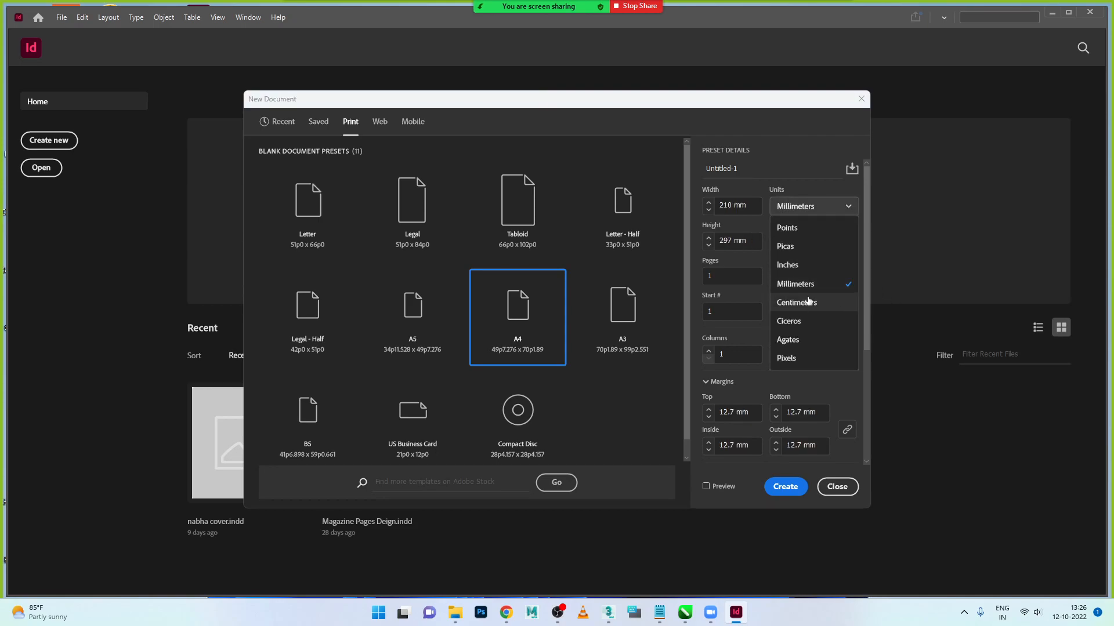
click(809, 303)
click(815, 210)
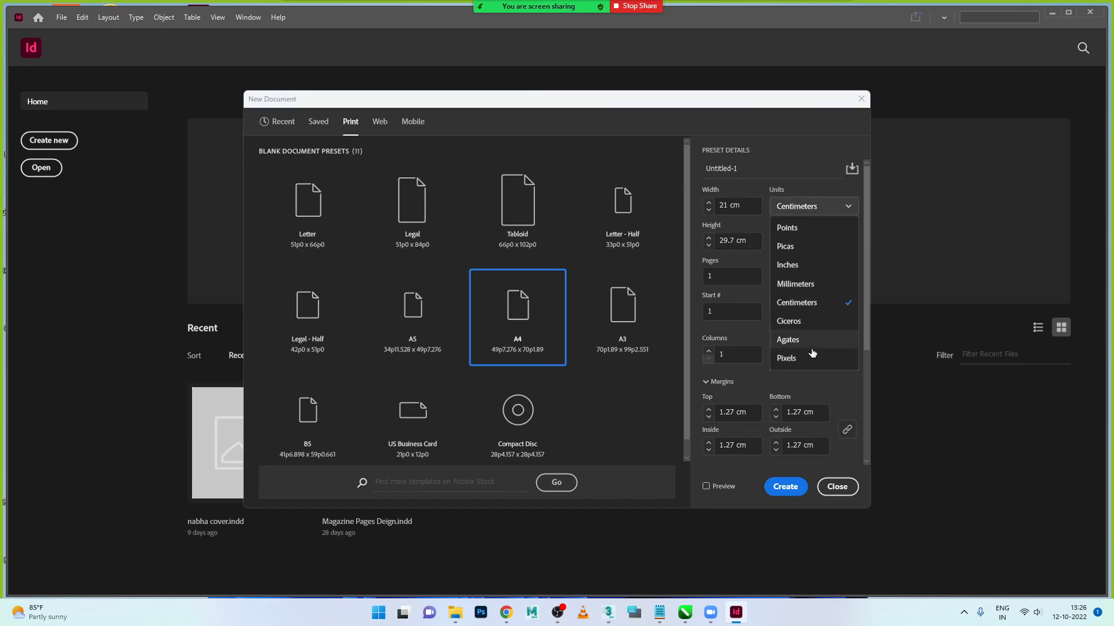
click(796, 270)
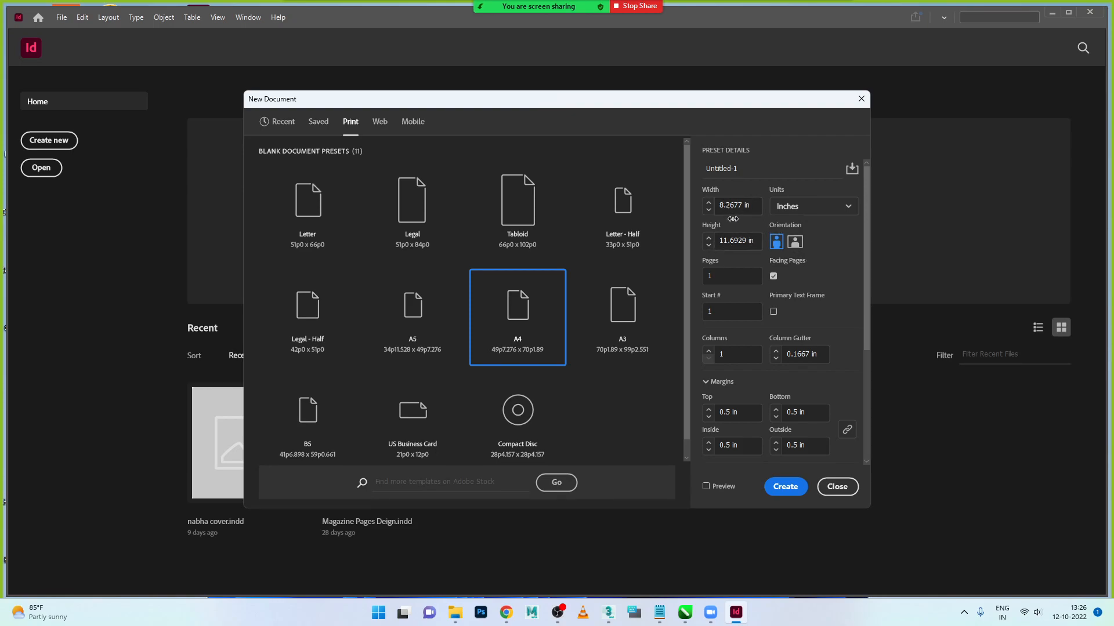
Step: Set the A4 page to landscape orientation and create the document
click(794, 241)
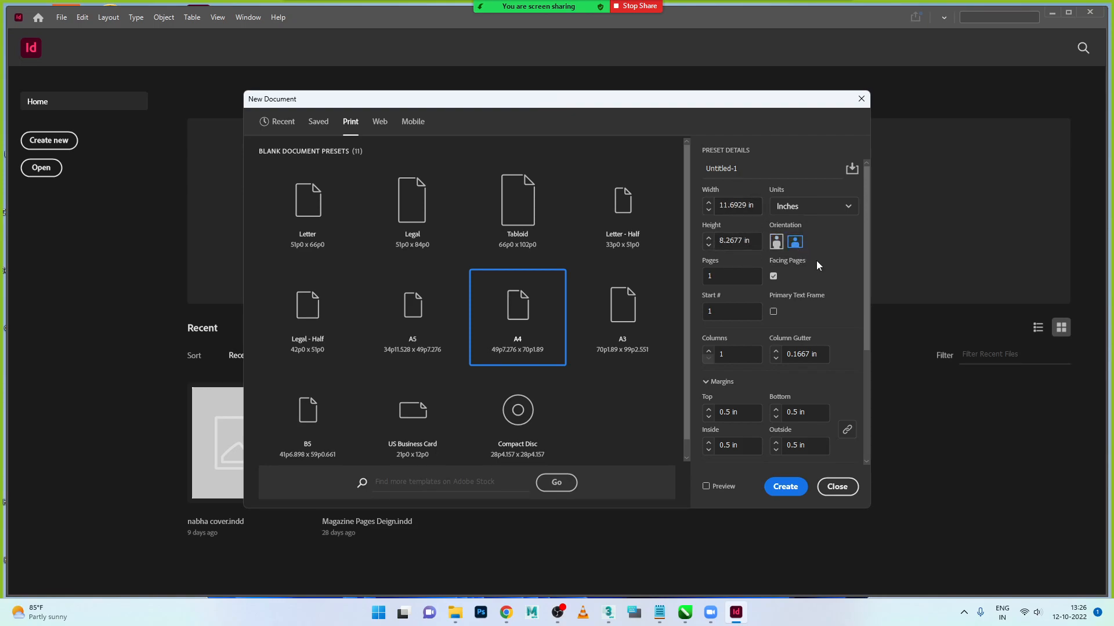
click(730, 275)
click(723, 312)
drag(865, 312, 865, 413)
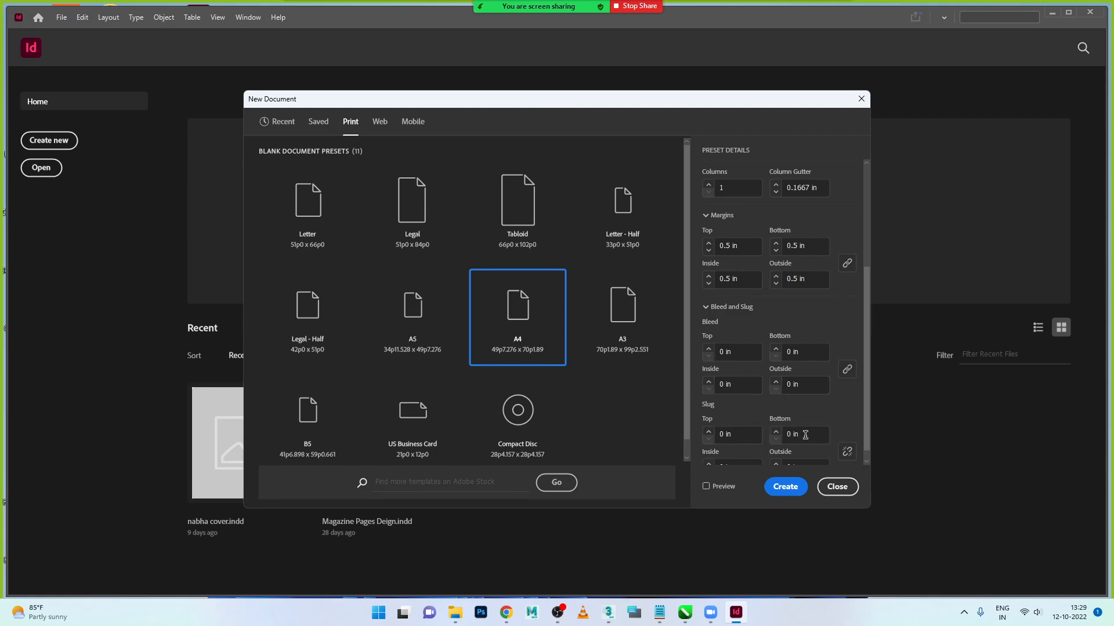
click(791, 488)
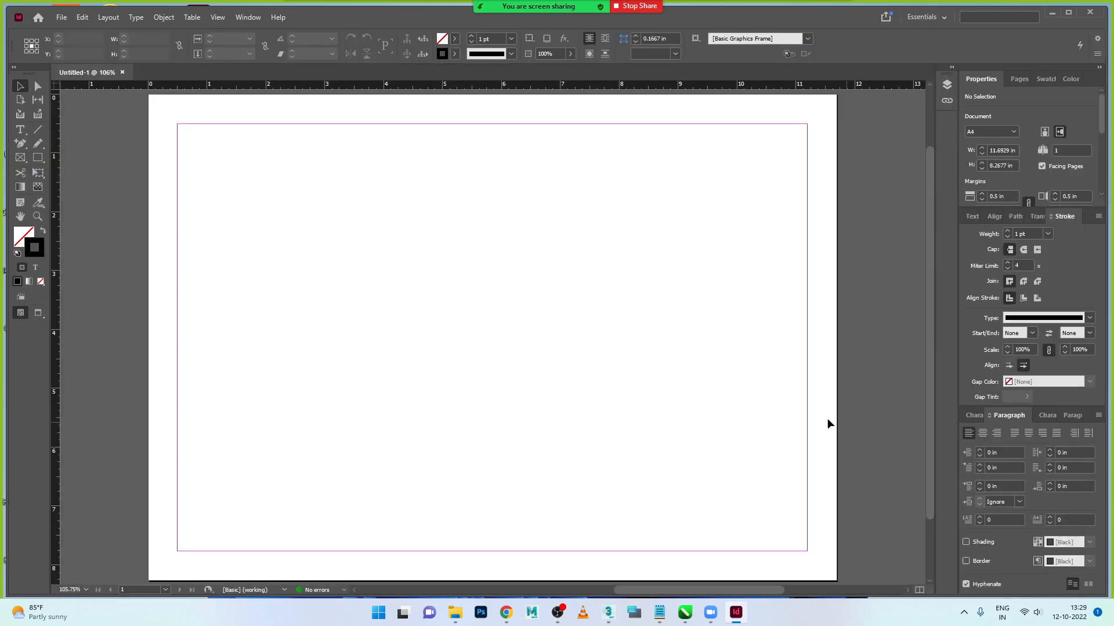
scroll(820, 421, up, 3)
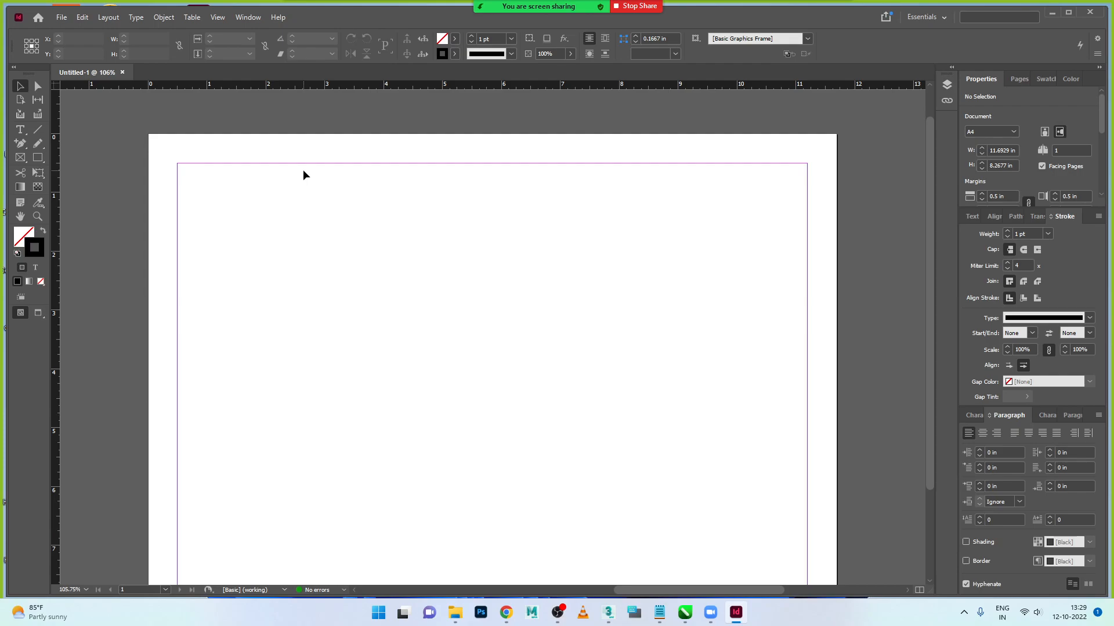
scroll(310, 177, down, 2)
scroll(324, 187, up, 2)
scroll(323, 187, down, 1)
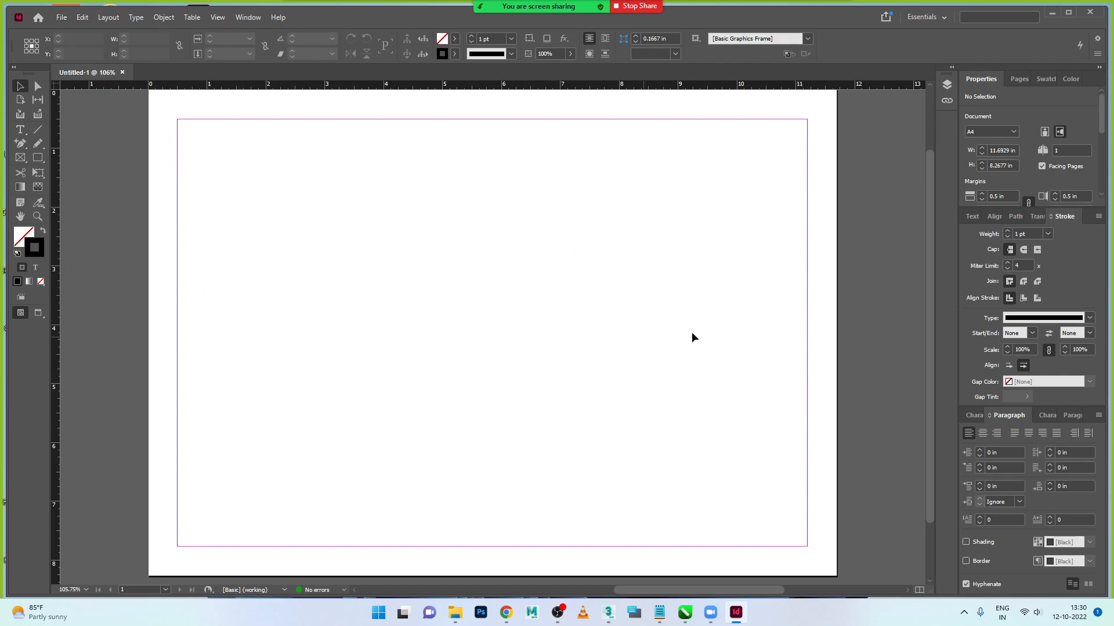
Step: Save the document to the Desktop as "page 1" in the InDesign 2022 document format
click(61, 18)
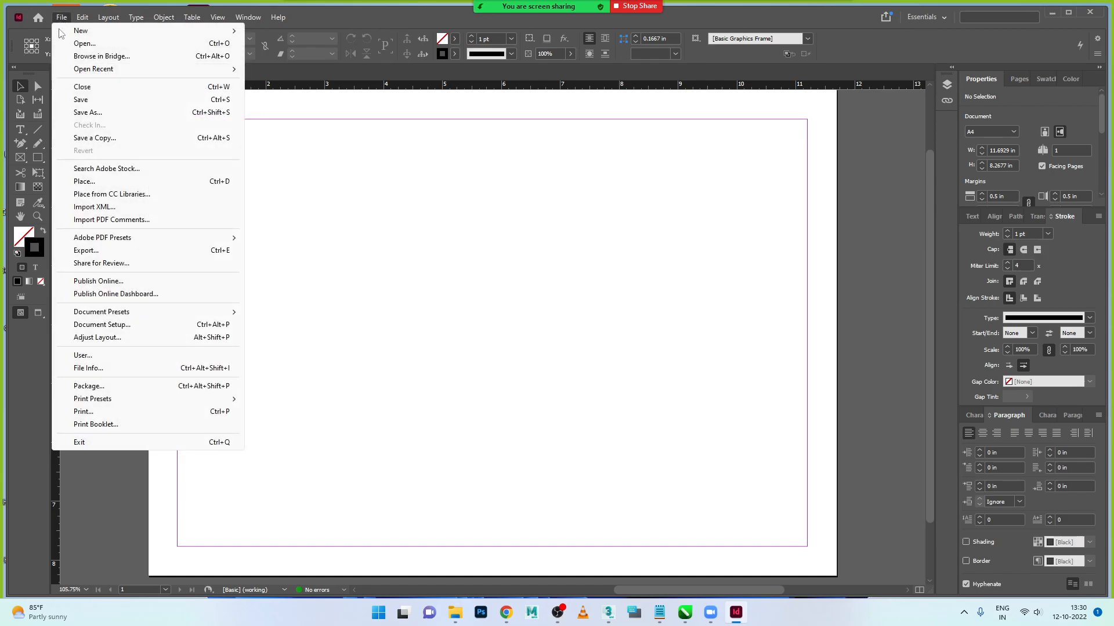
click(80, 101)
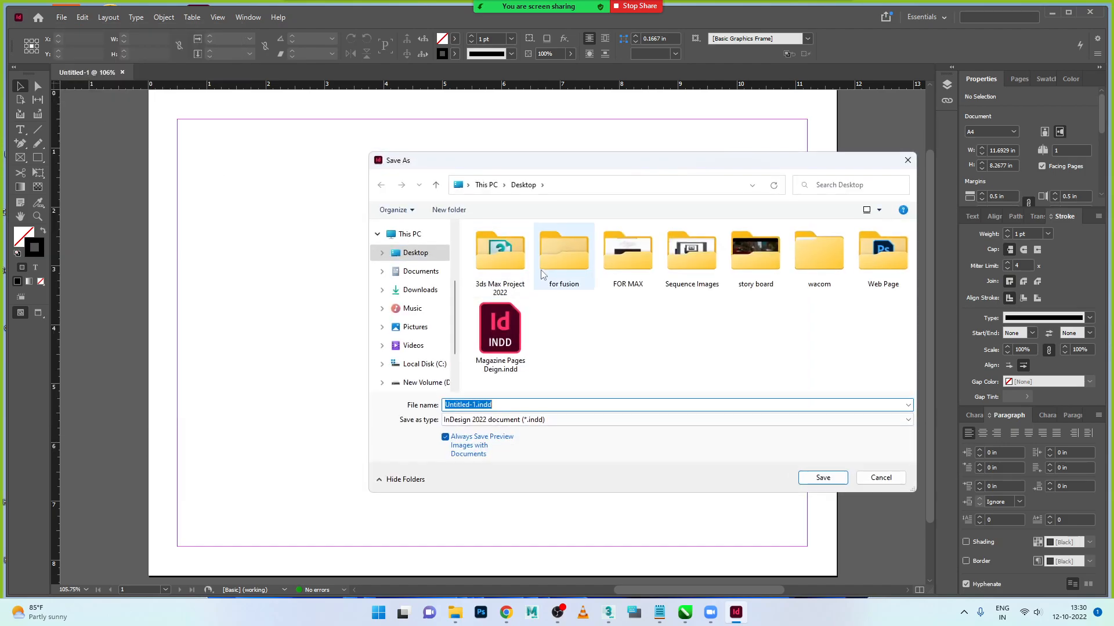
click(408, 256)
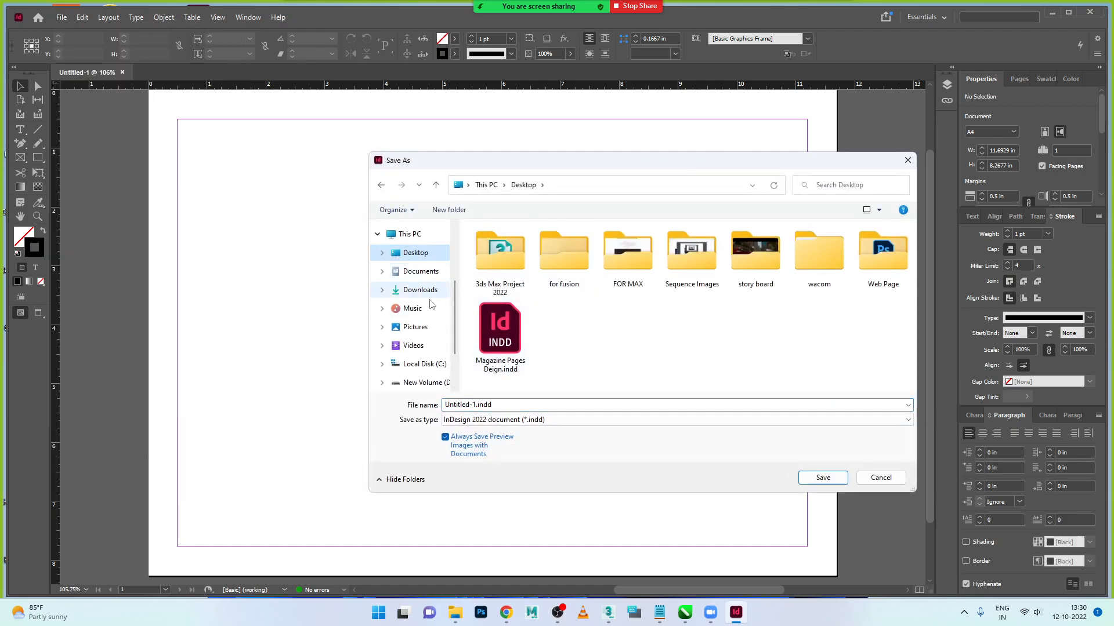
click(500, 405)
text(page 1)
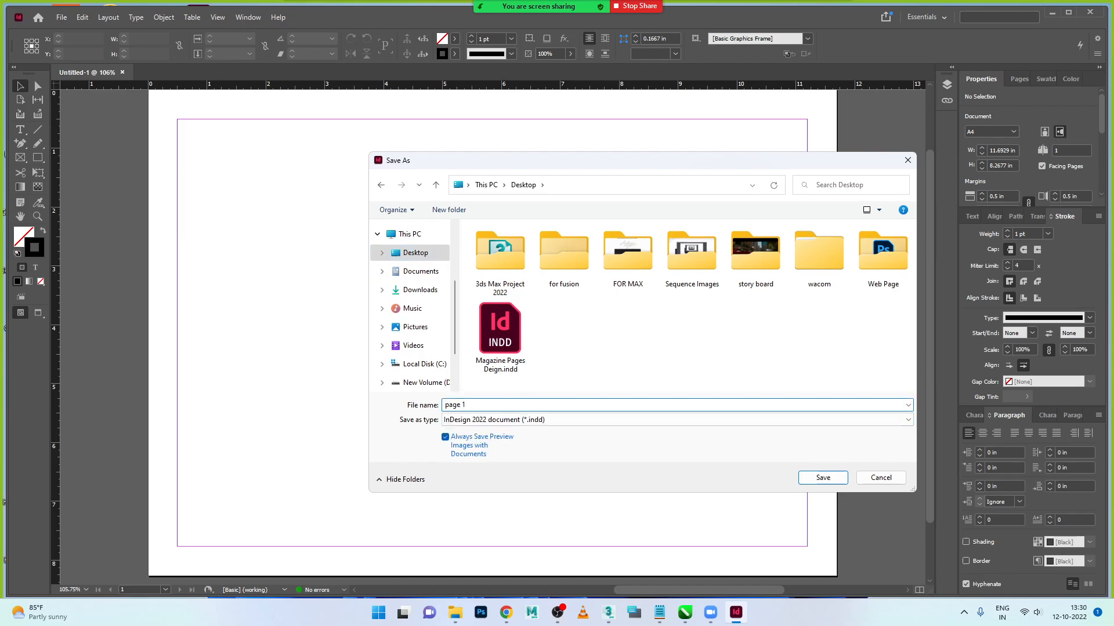
click(478, 423)
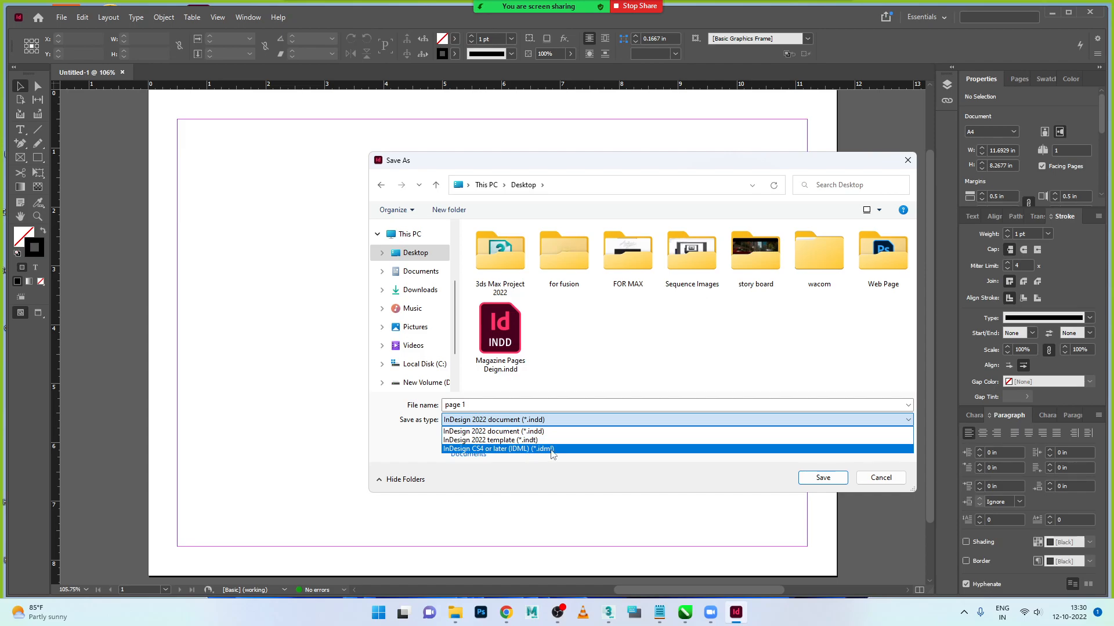
click(612, 398)
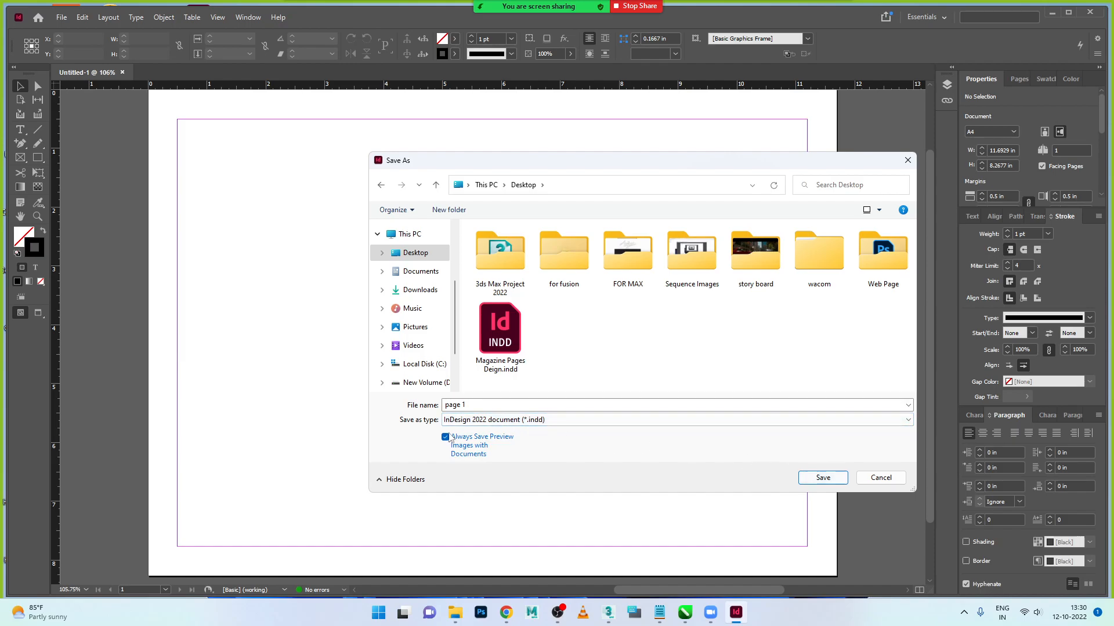
click(822, 478)
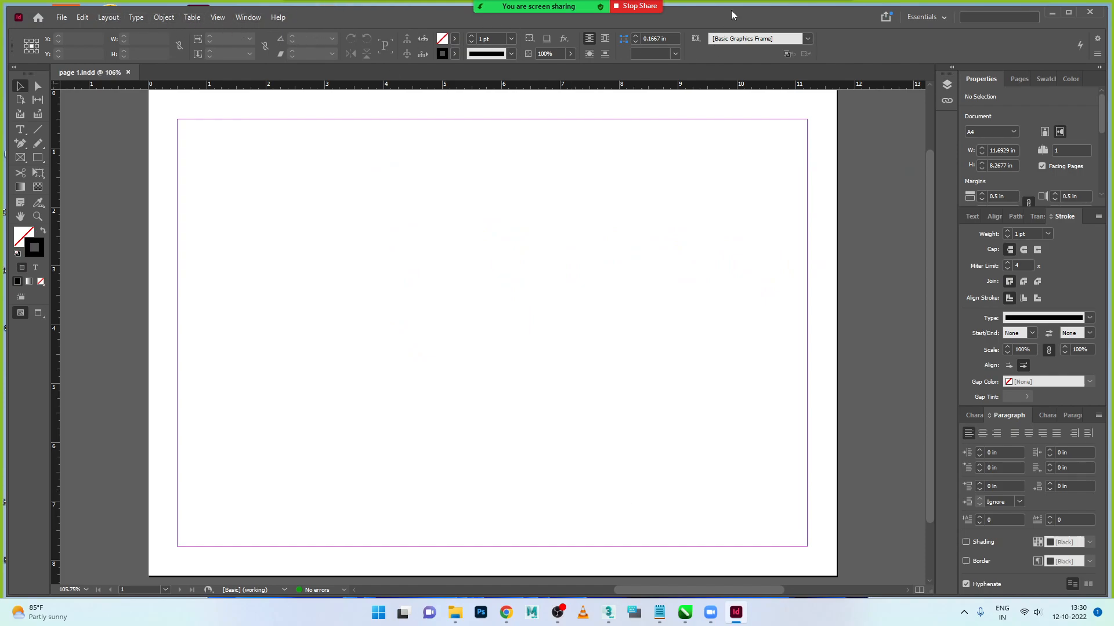
Step: Hide the floating Zoom meeting controls from the shared screen
mouse_move(753, 6)
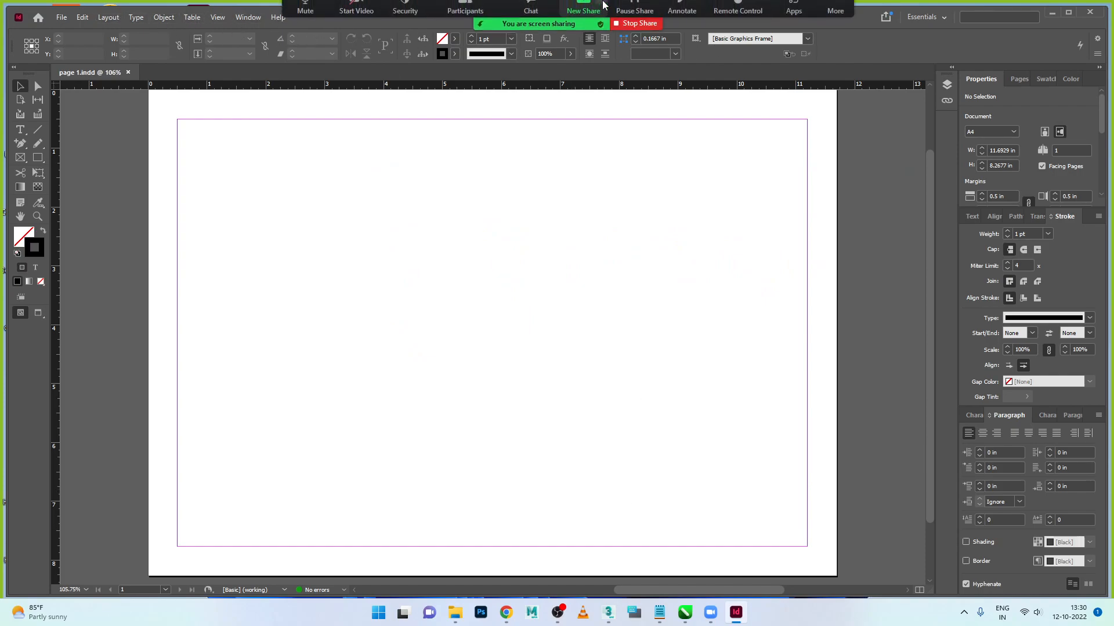
click(835, 16)
click(875, 107)
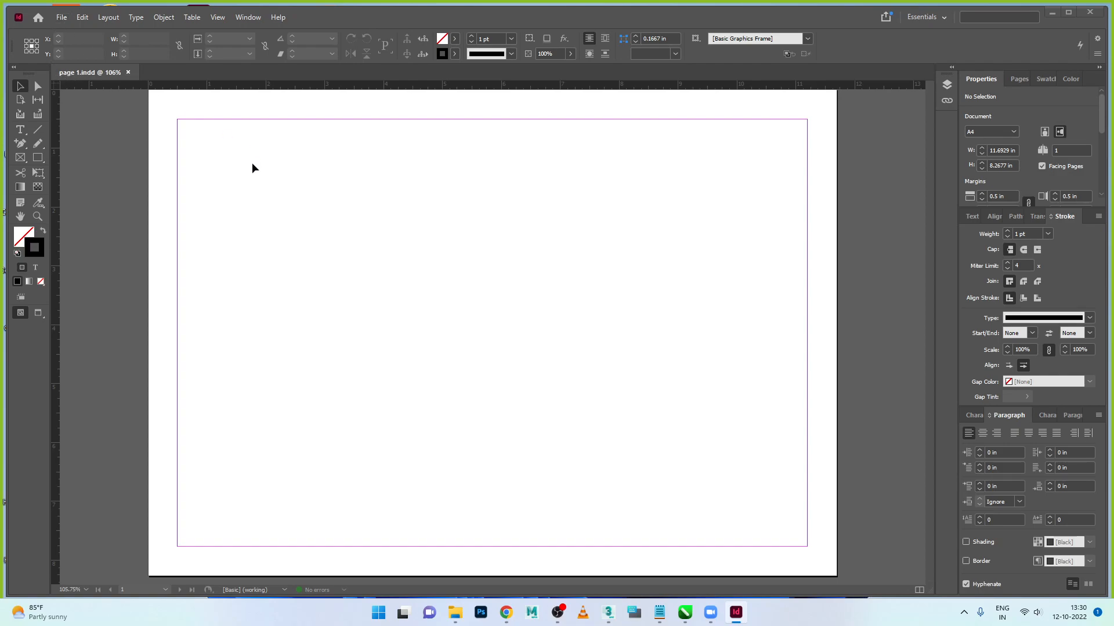
Step: Draw a rectangle about 1.73 by 7.27 in along the left margin, fill it with magenta C=0 M=100 Y=0 K=0, and deselect it
click(37, 157)
drag(178, 120, 279, 546)
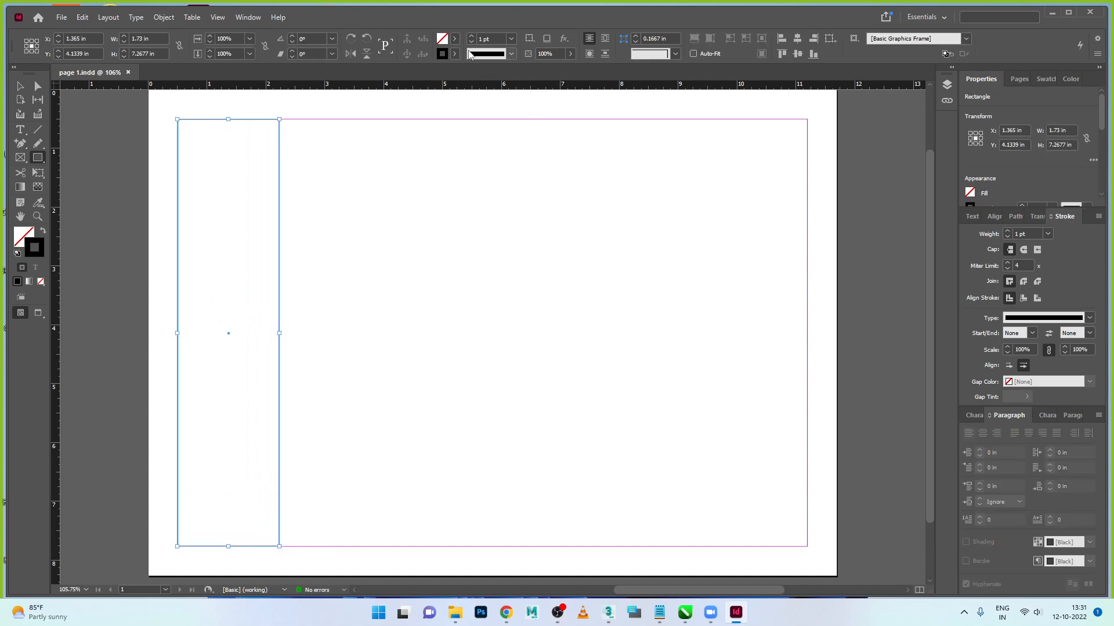
click(455, 38)
click(362, 137)
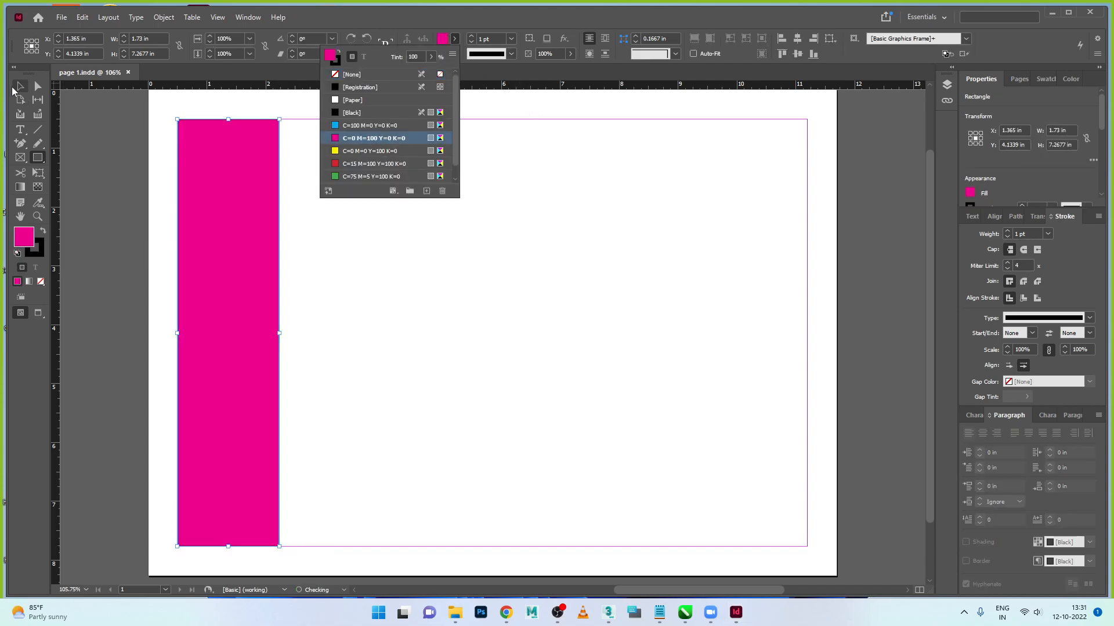
click(20, 86)
click(350, 227)
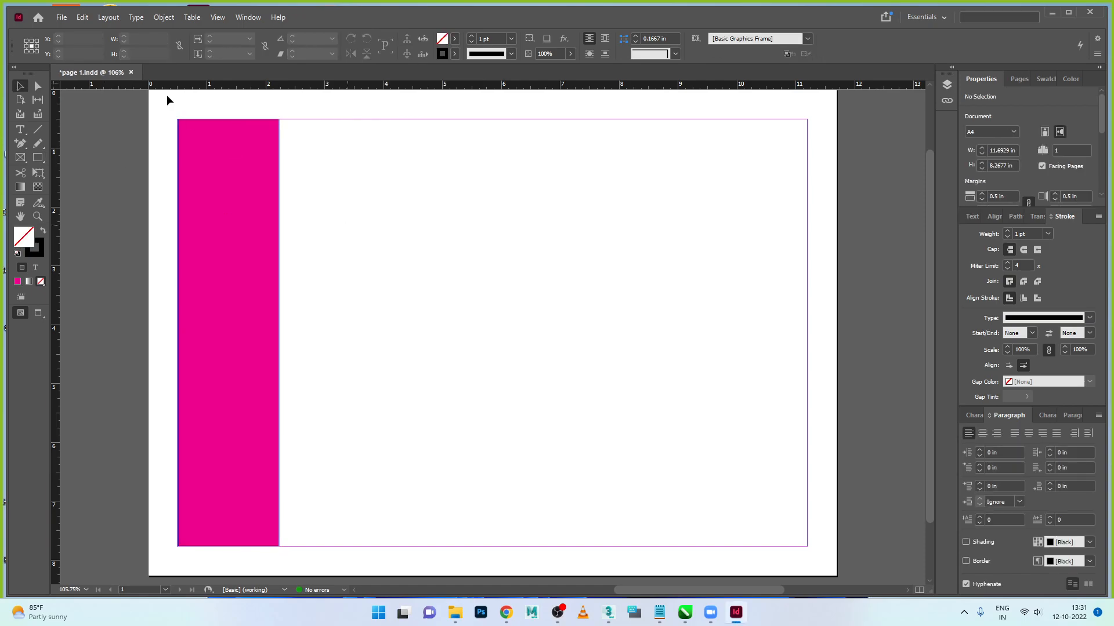
Step: Examine the file formats offered for saving the document under a new name, and leave without saving
click(62, 17)
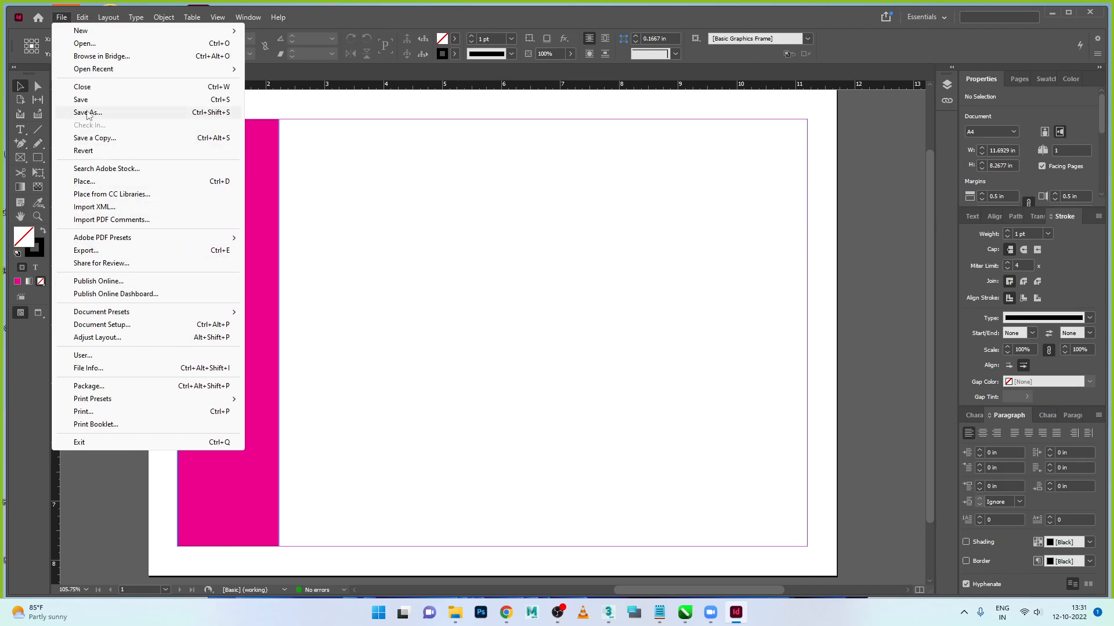
click(87, 112)
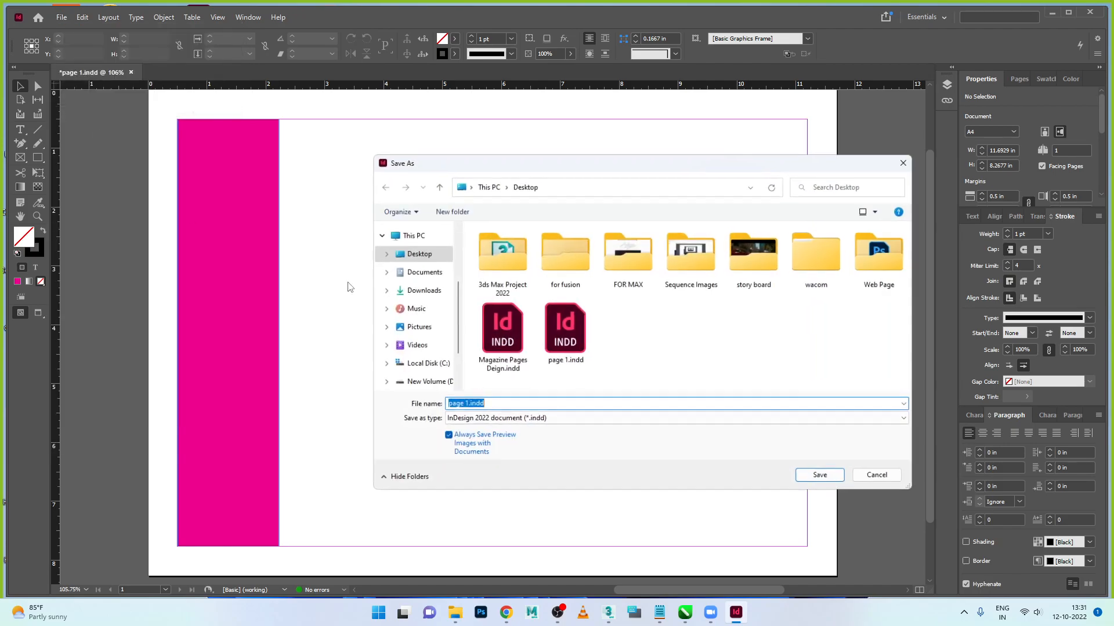
click(545, 420)
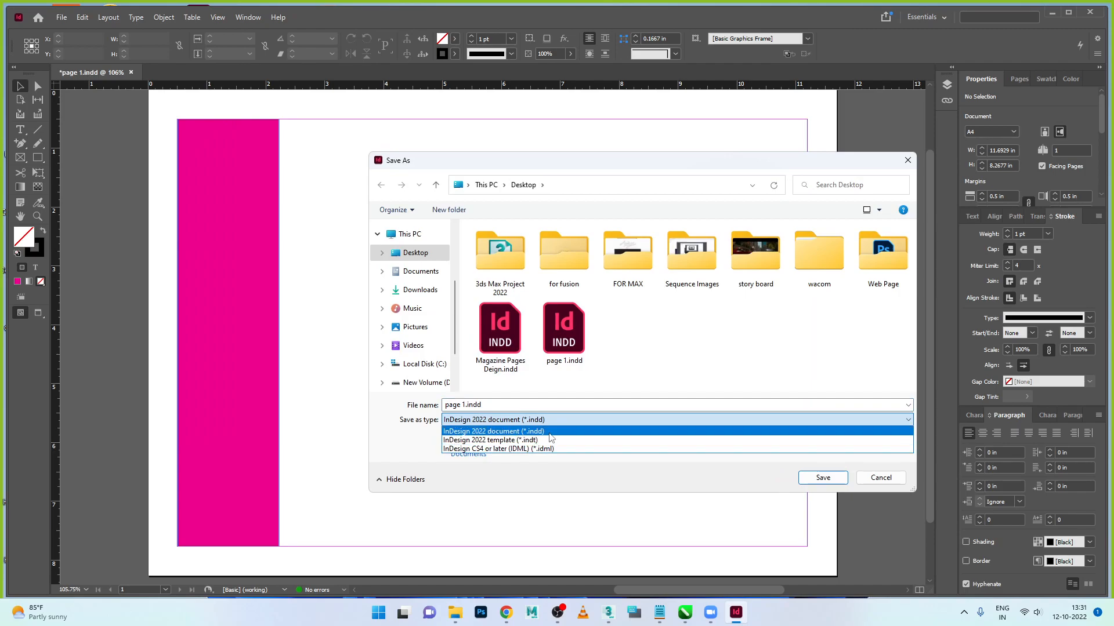
click(704, 388)
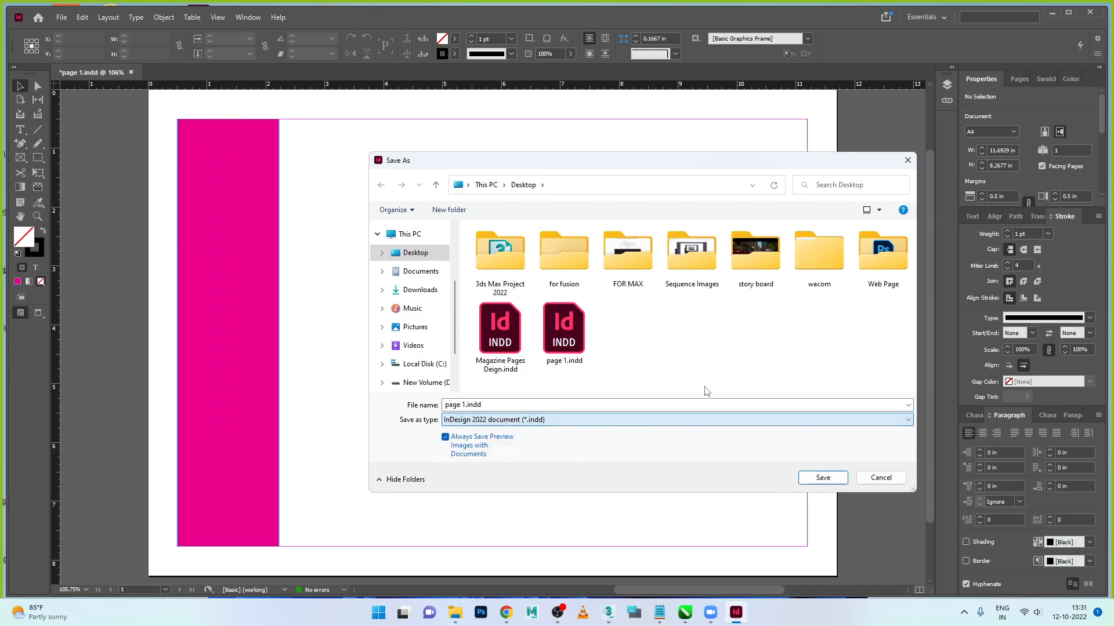
click(864, 479)
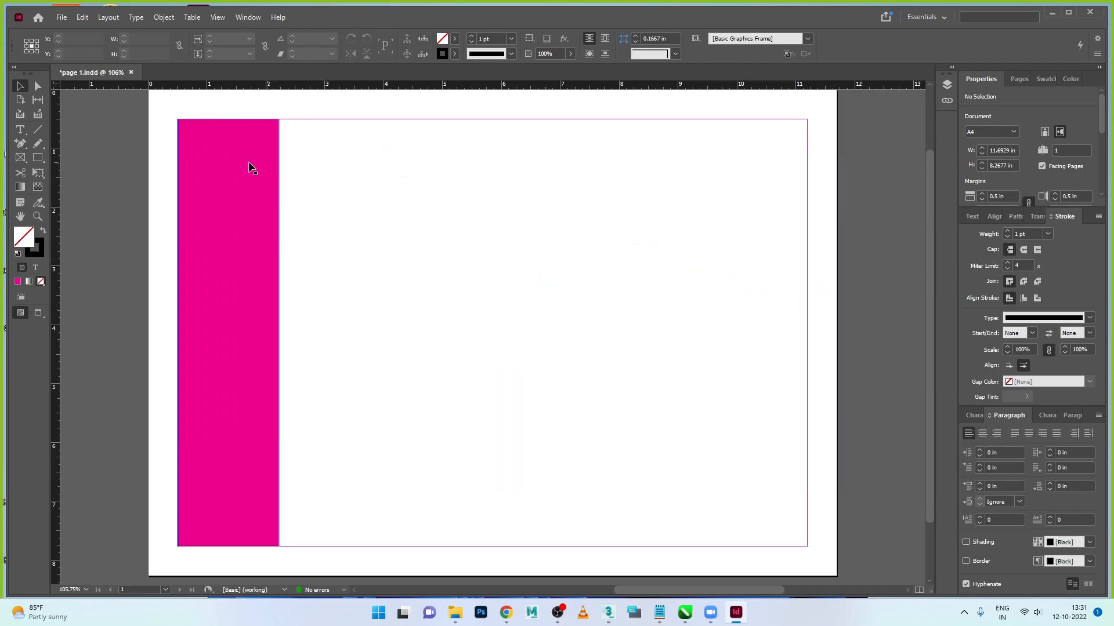
Step: Start an export of the document to the Desktop as "page 1.jpg" in the JPEG format
click(61, 17)
click(96, 252)
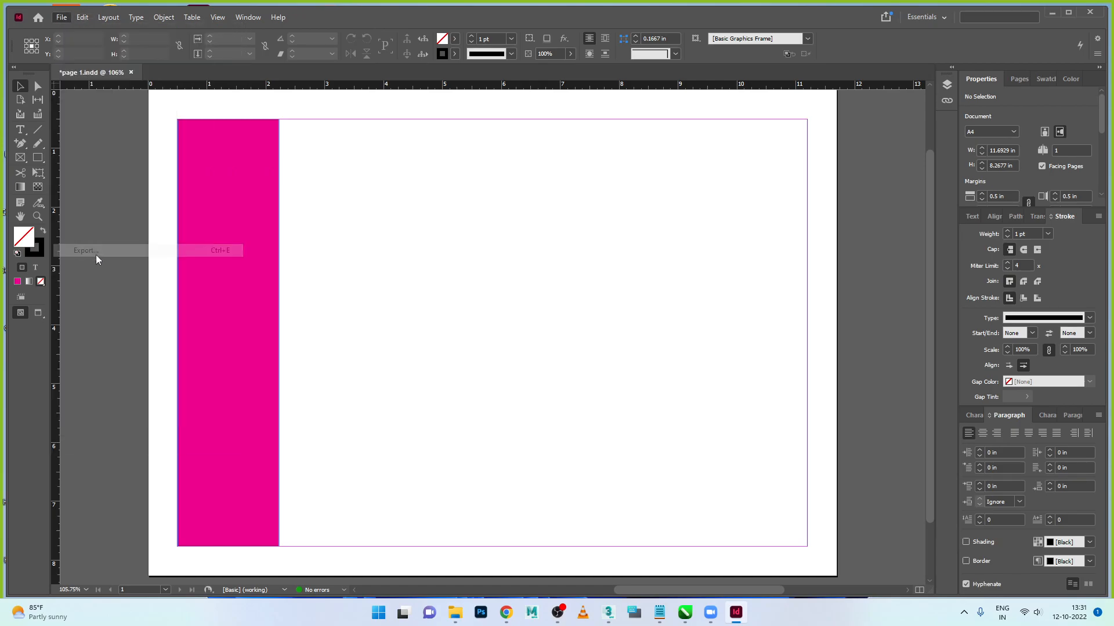
click(488, 421)
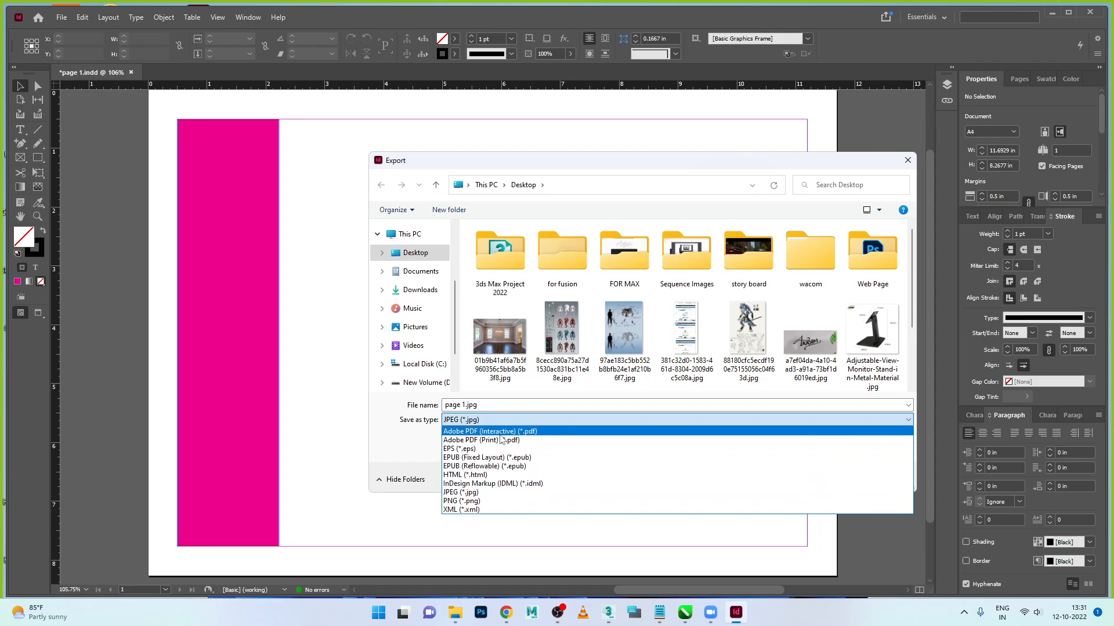
click(616, 546)
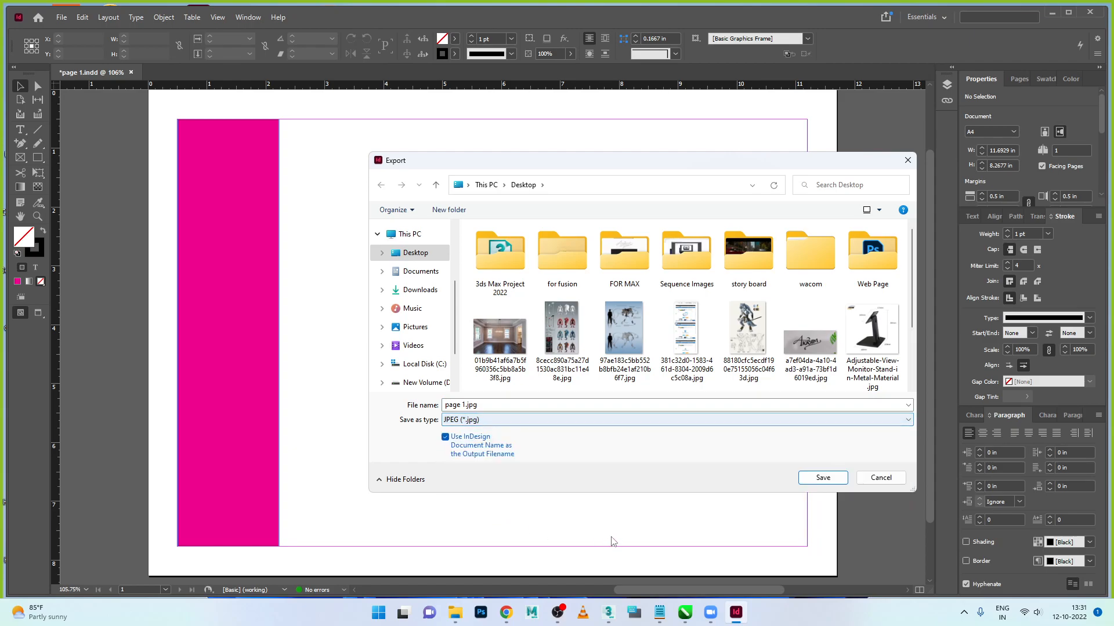
click(824, 478)
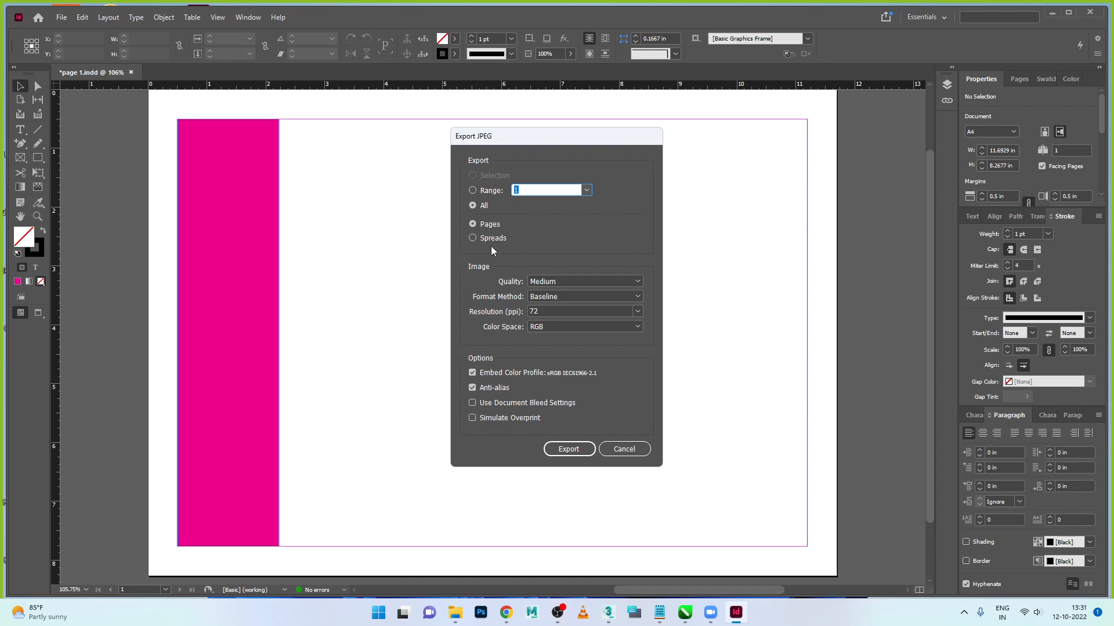
Step: Export the JPEG of all pages with Maximum quality, 72 ppi resolution and the RGB color space
click(587, 283)
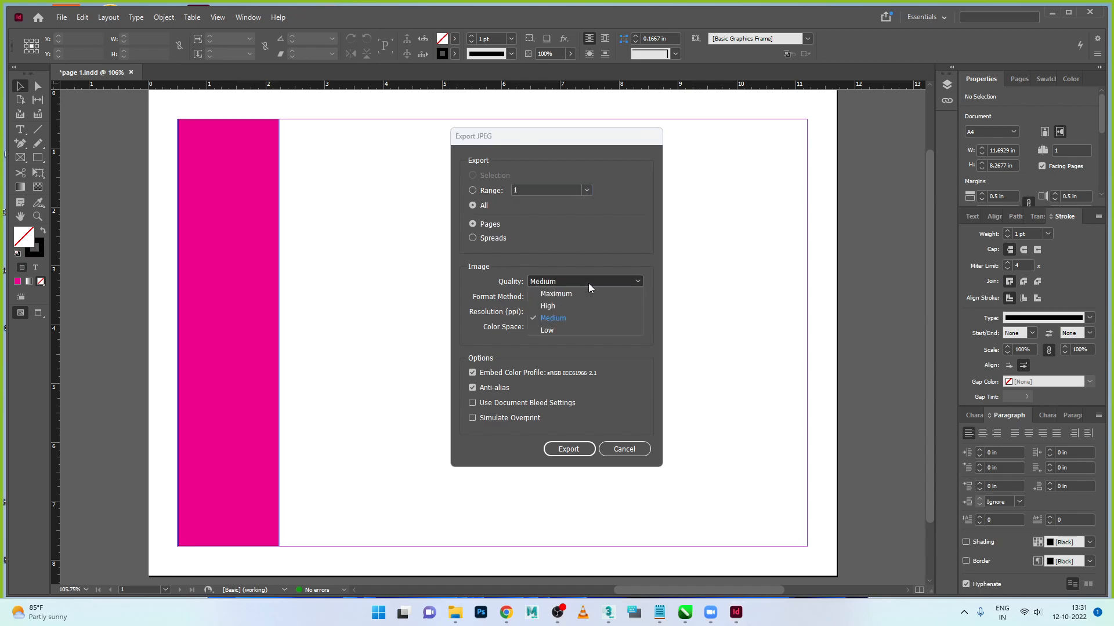
click(573, 294)
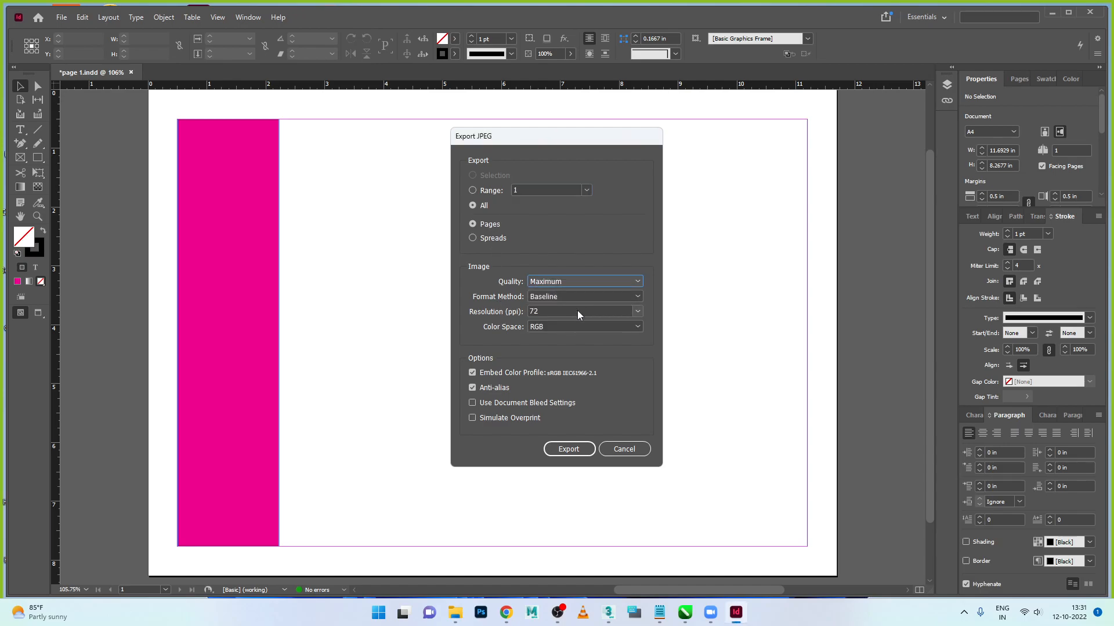
click(637, 312)
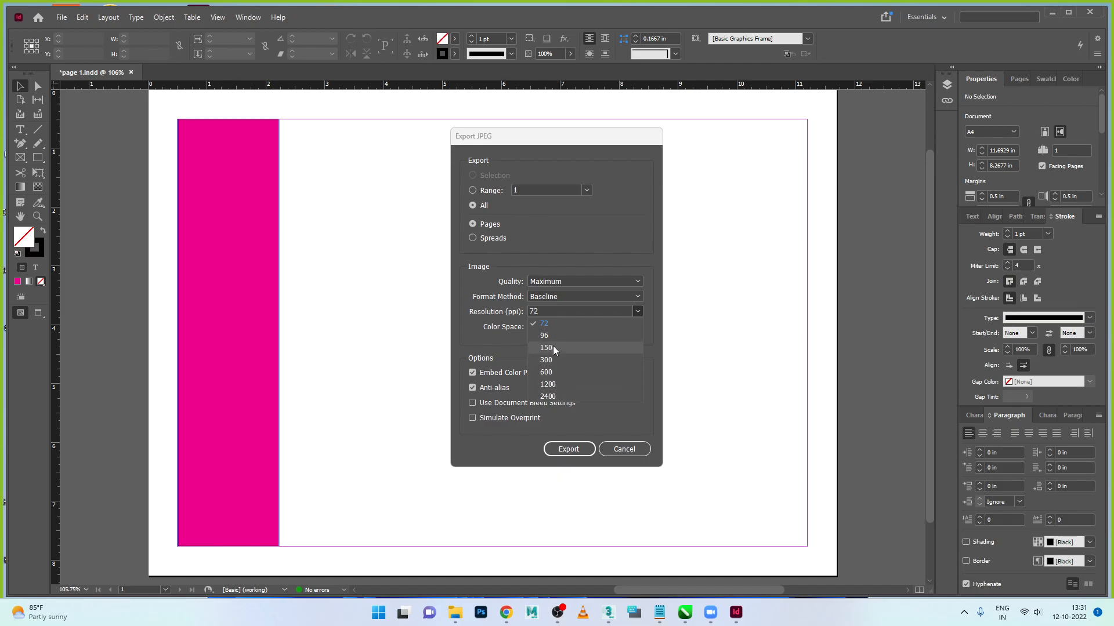
click(631, 243)
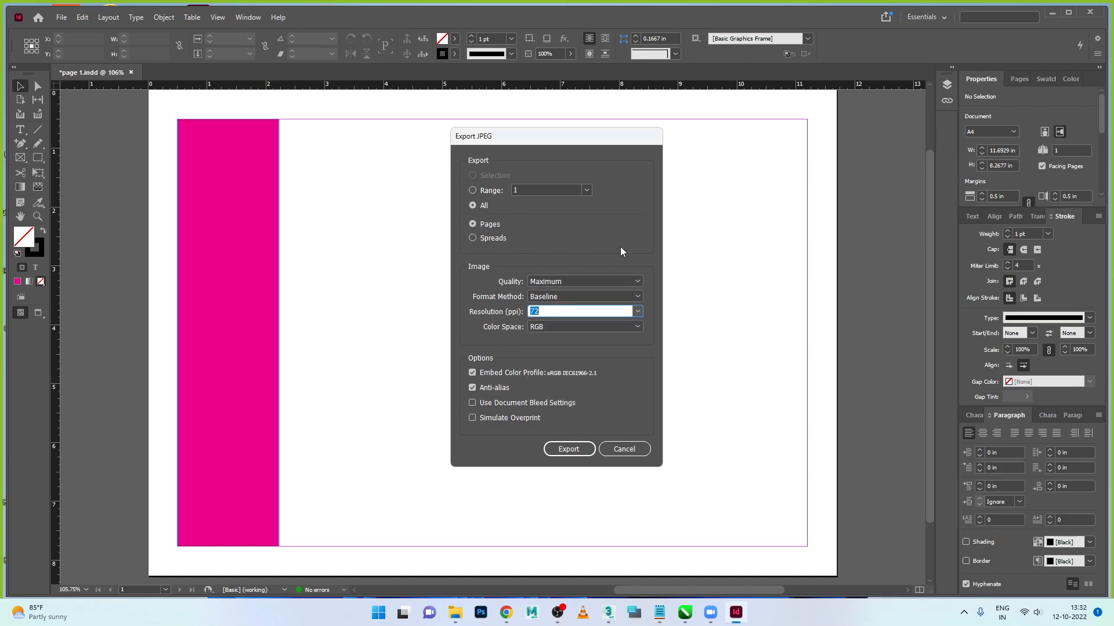
click(555, 328)
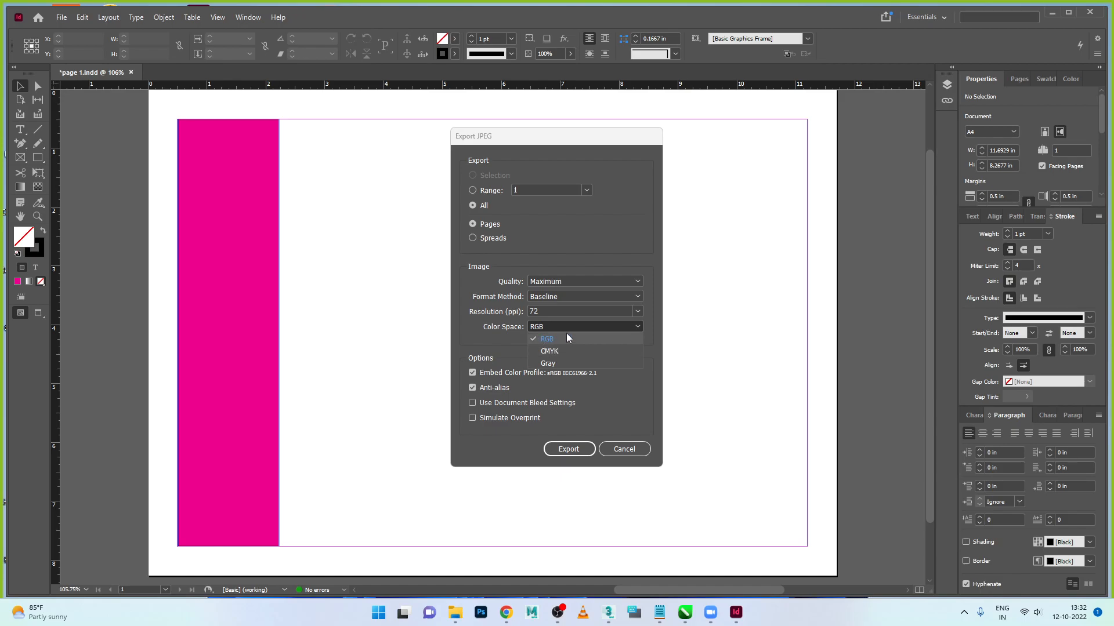
click(567, 337)
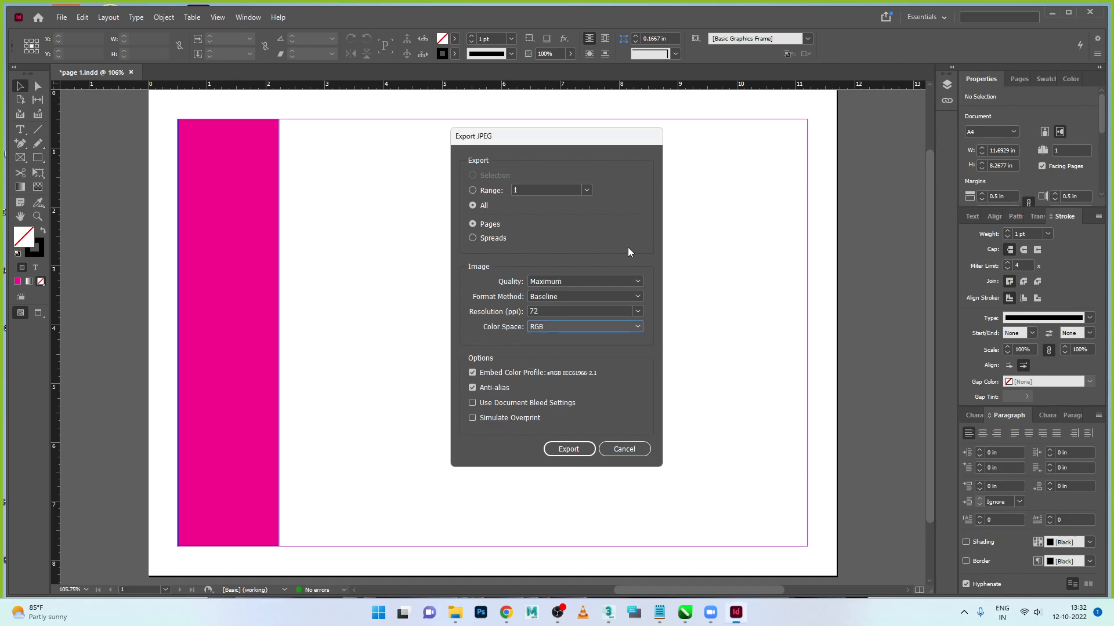
click(569, 450)
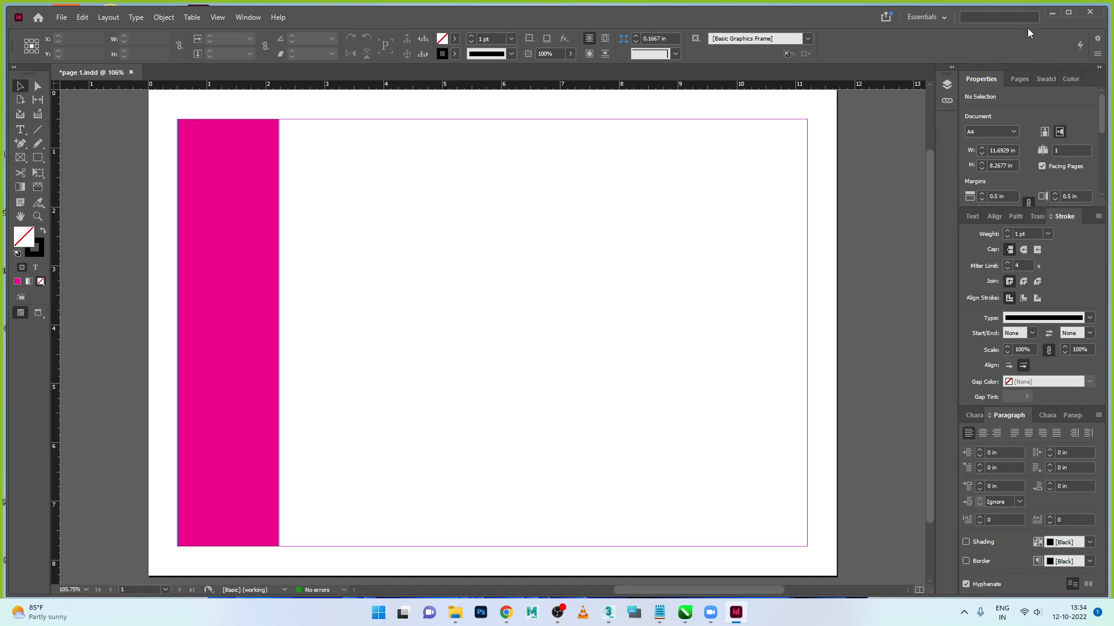
Step: Check the Windows desktop for the exported "page 1.jpg" and return to the InDesign document
click(1051, 13)
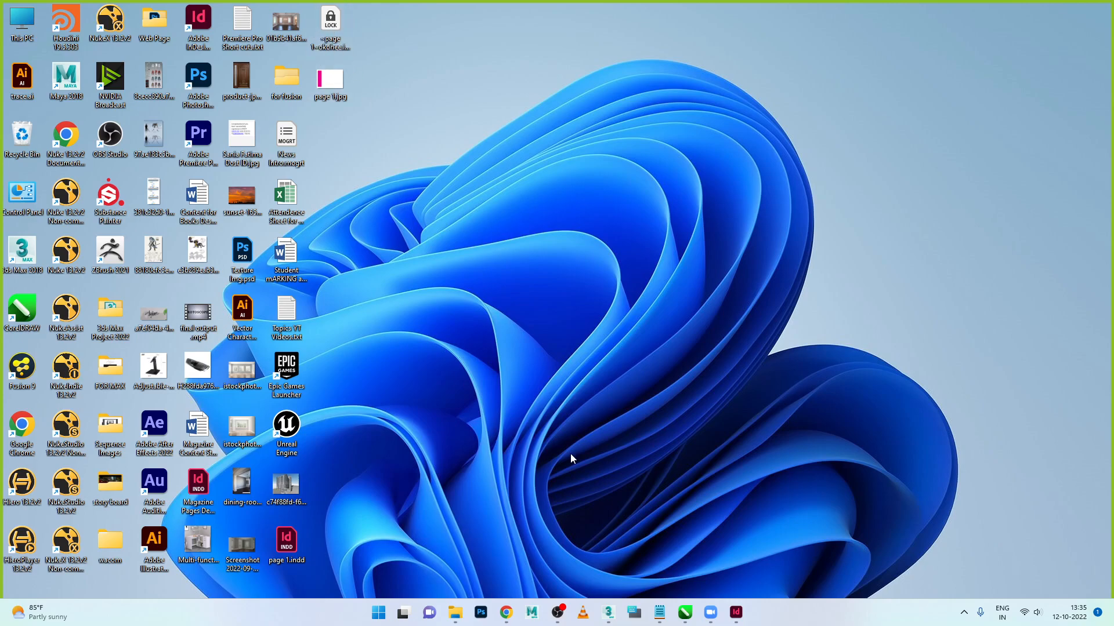
click(738, 613)
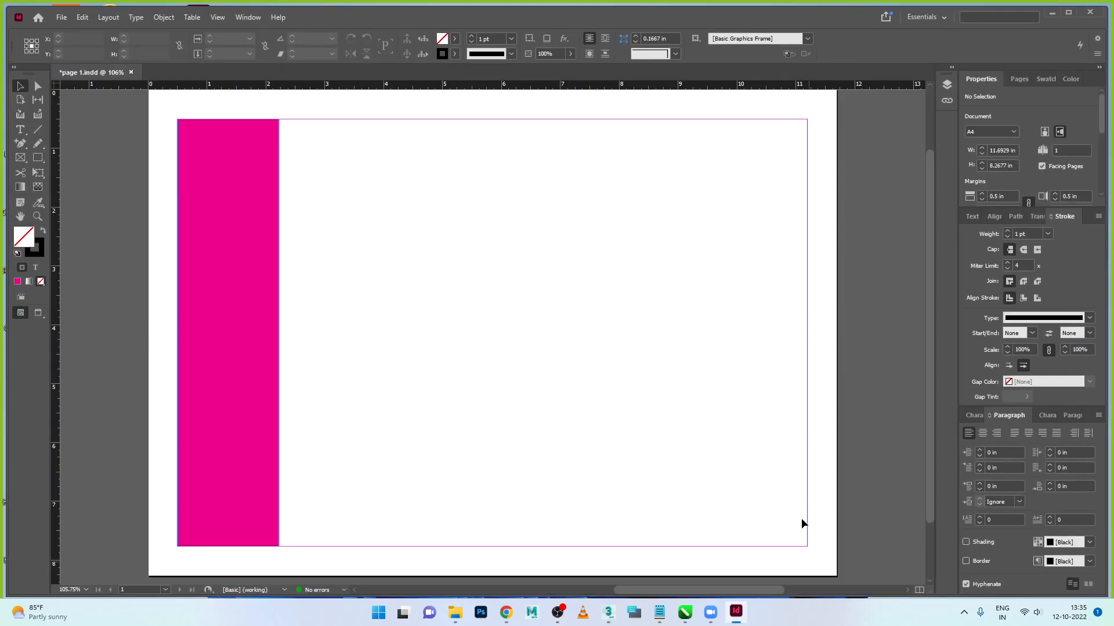
click(61, 18)
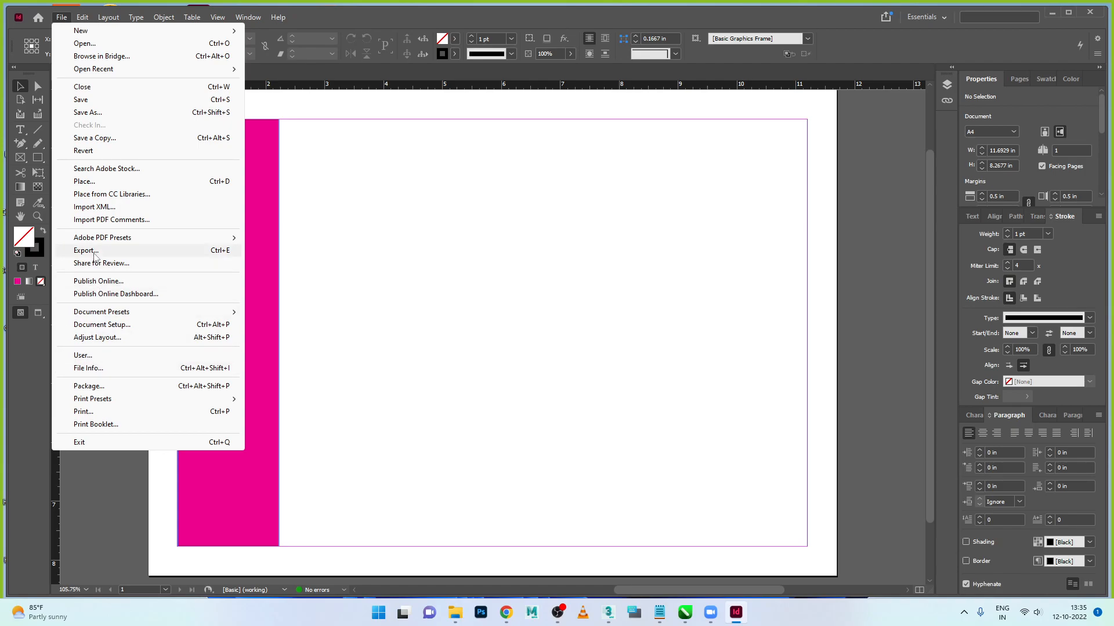
click(95, 183)
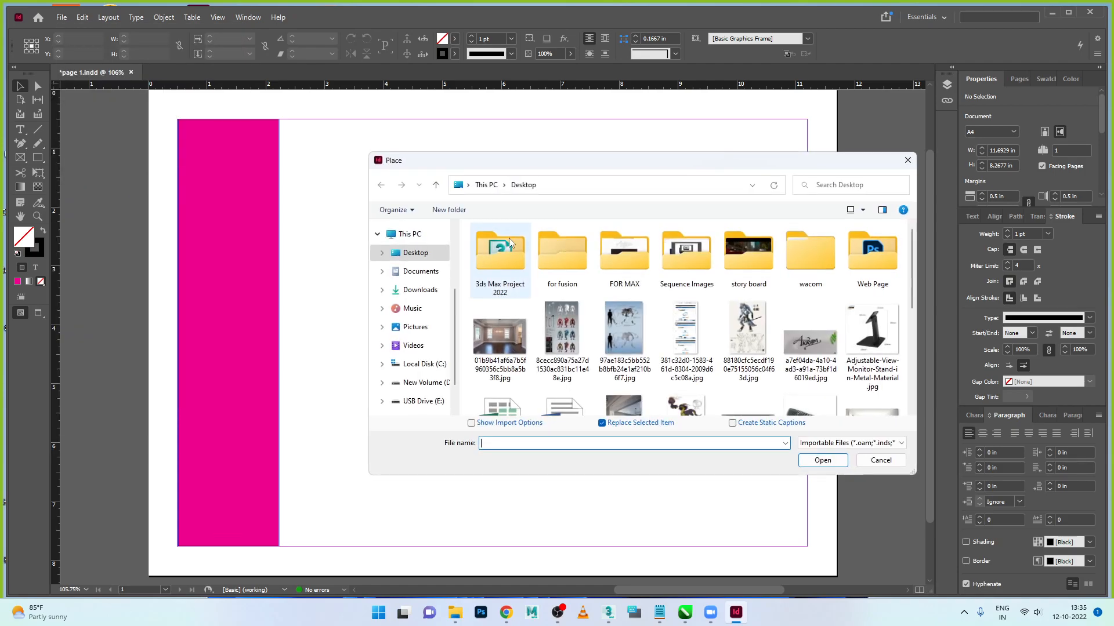
click(511, 350)
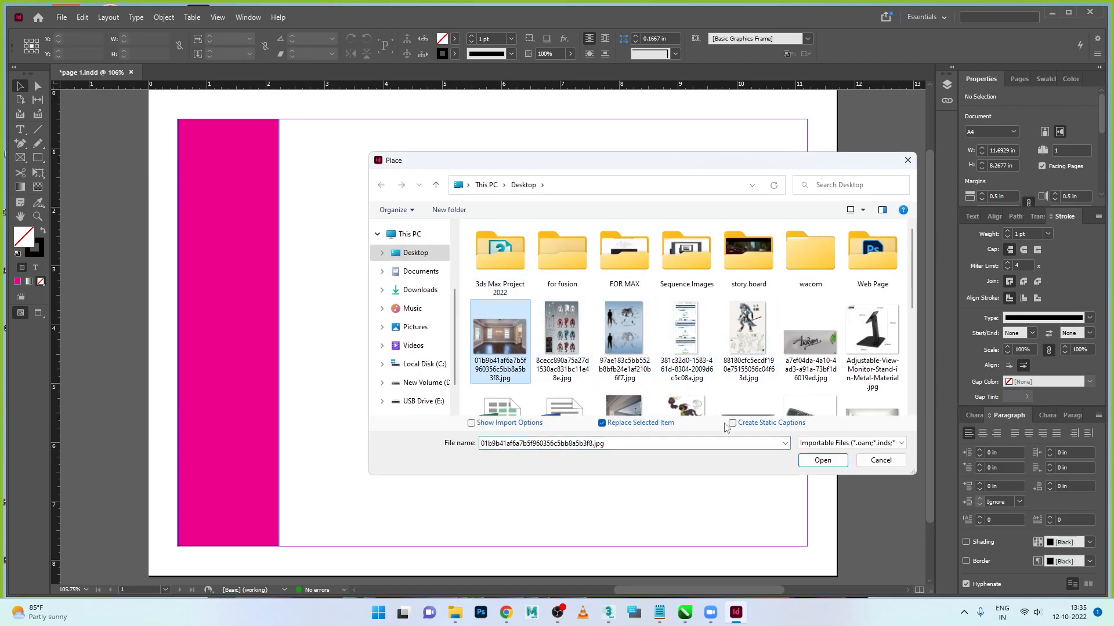
click(821, 460)
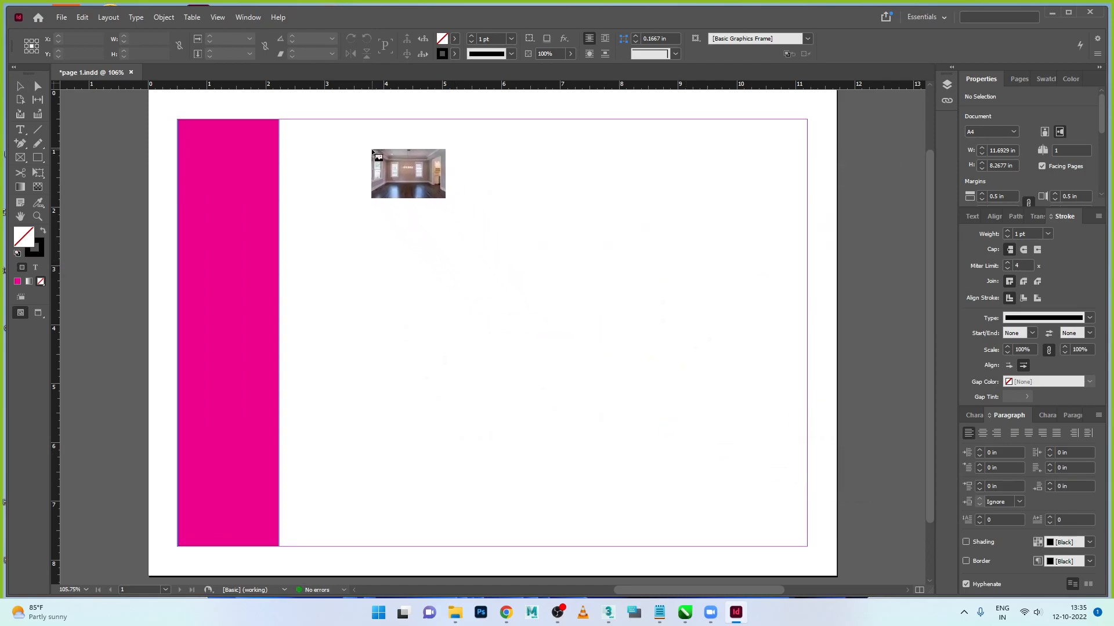
drag(339, 119, 698, 547)
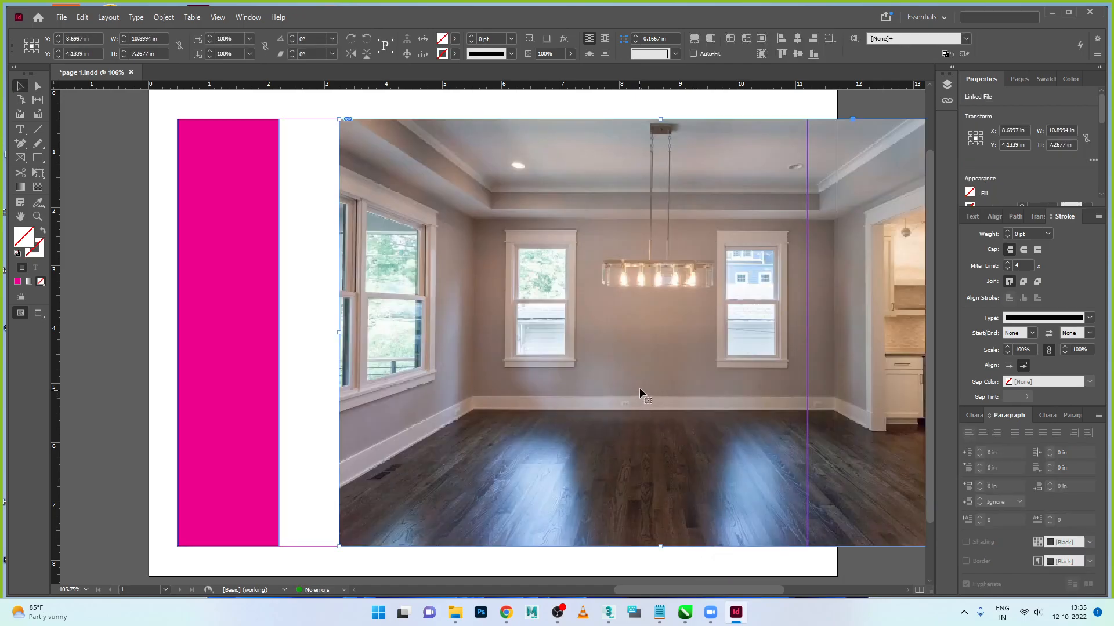
key(ctrl+z)
Step: Place the empty-room photo 01b9b41af6a7b5f960356c5bb8a5b3f8.jpg from the Desktop at its original size beside the magenta rectangle
click(61, 17)
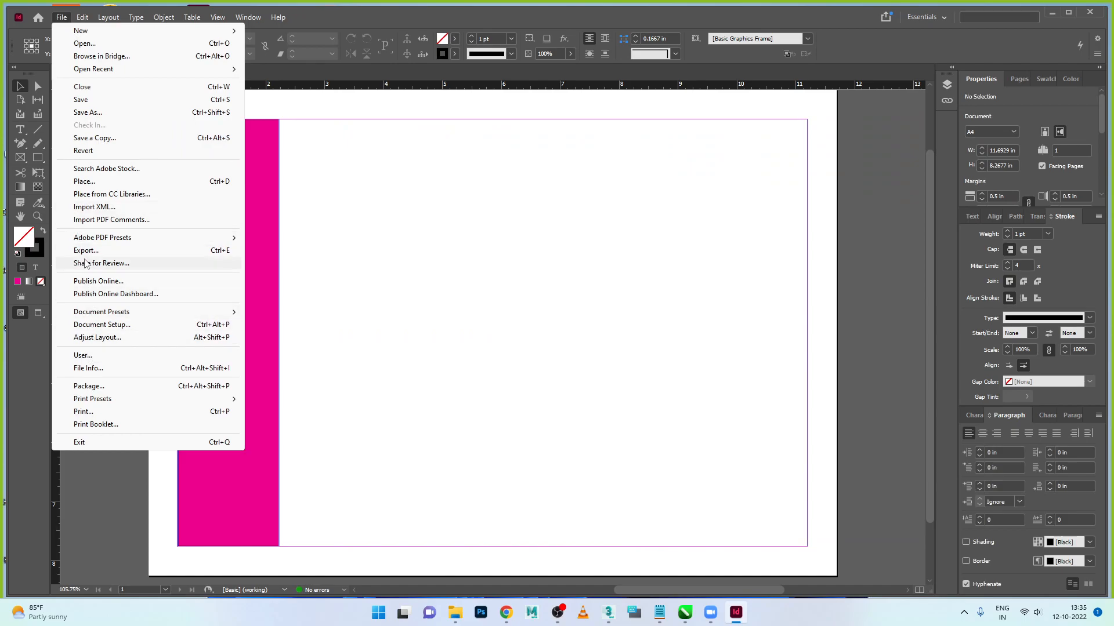
click(86, 181)
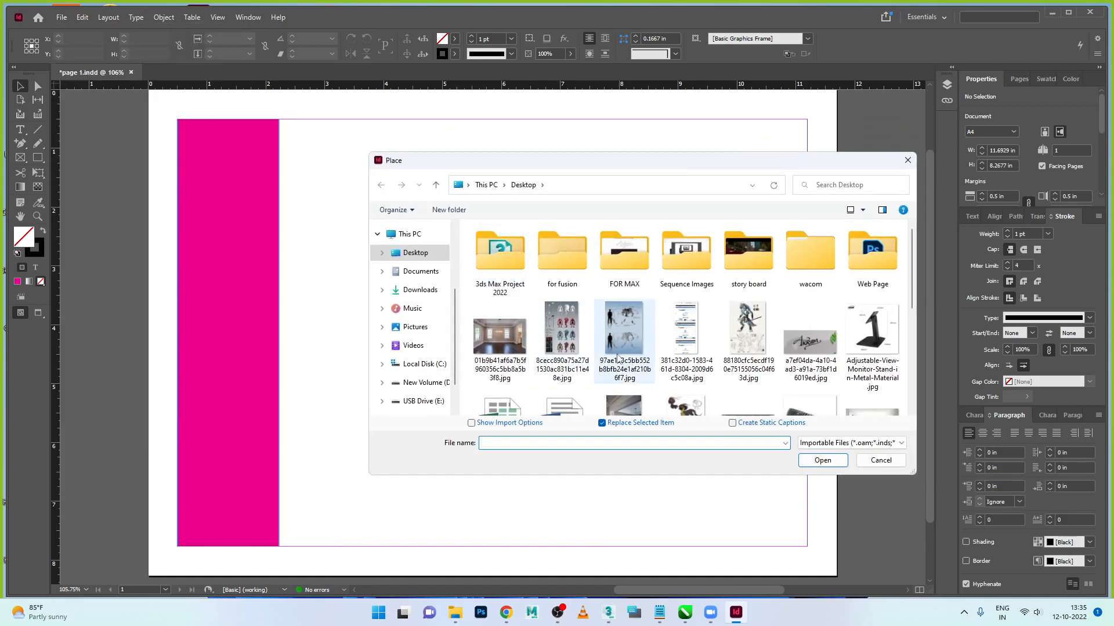
click(499, 337)
click(822, 460)
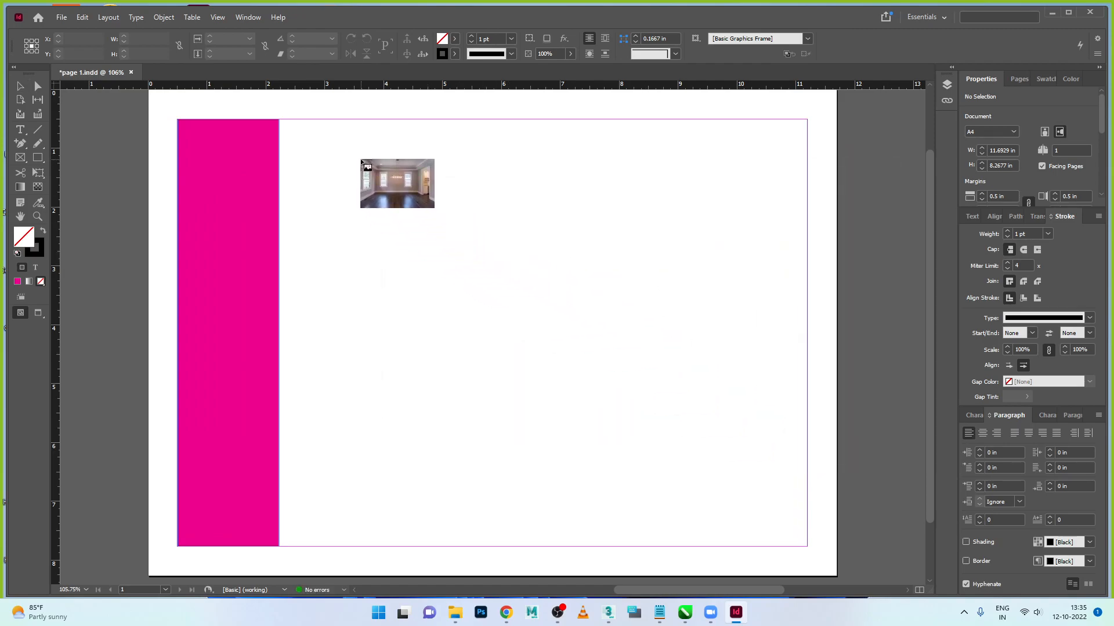
click(361, 160)
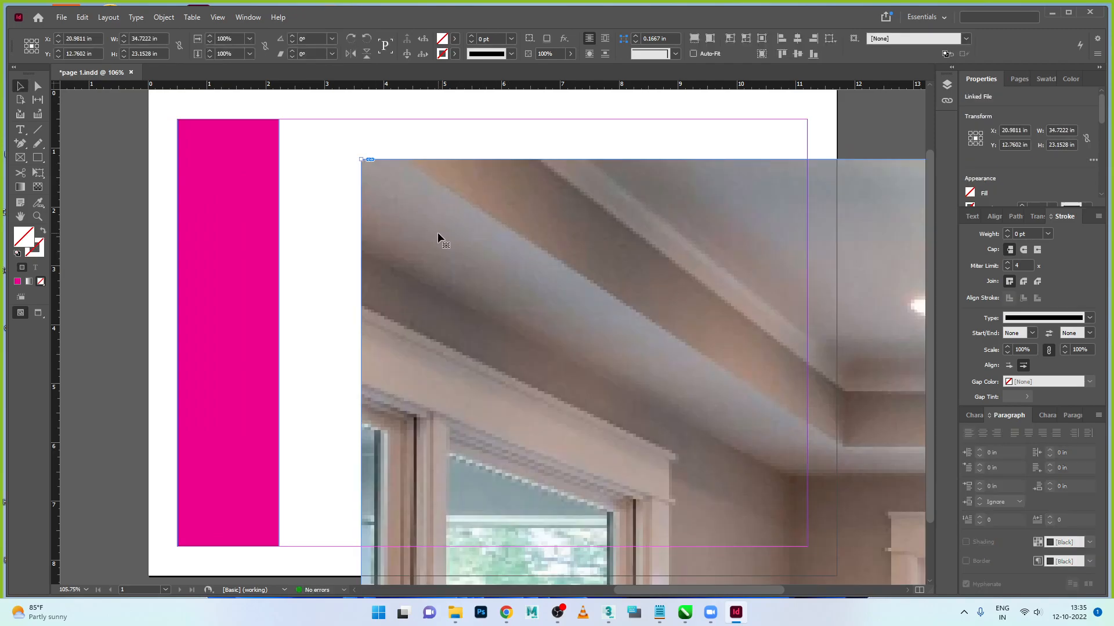
Step: Shrink the placed photo's frame to about 6.36 by 4.24 in and bring it close to the page
scroll(435, 233, down, 10)
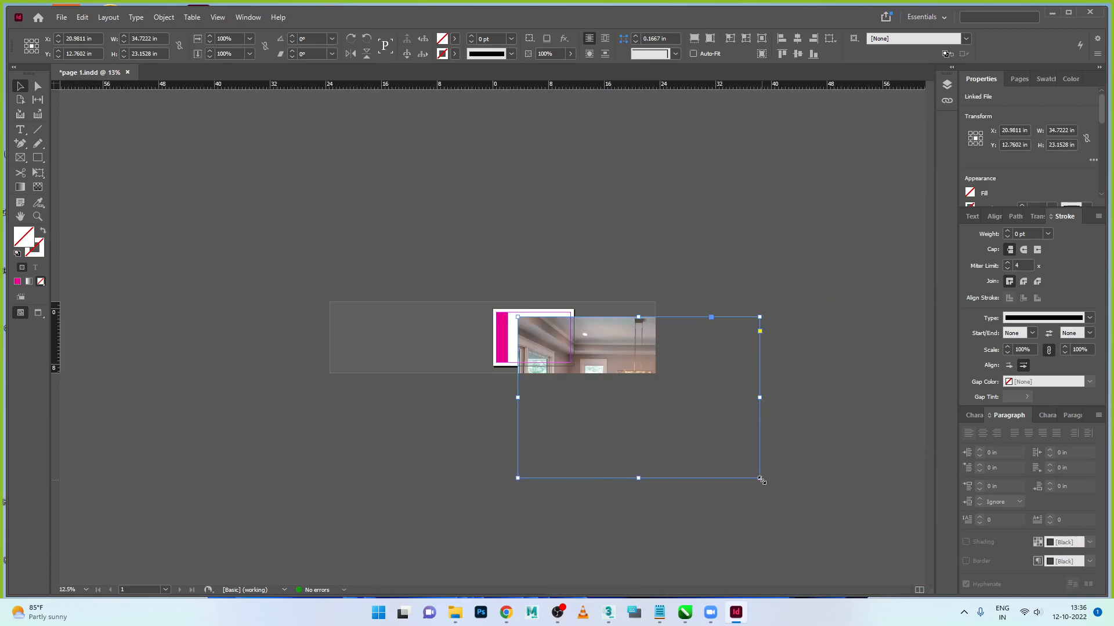
drag(759, 479, 692, 433)
drag(627, 375, 551, 322)
drag(614, 380, 584, 359)
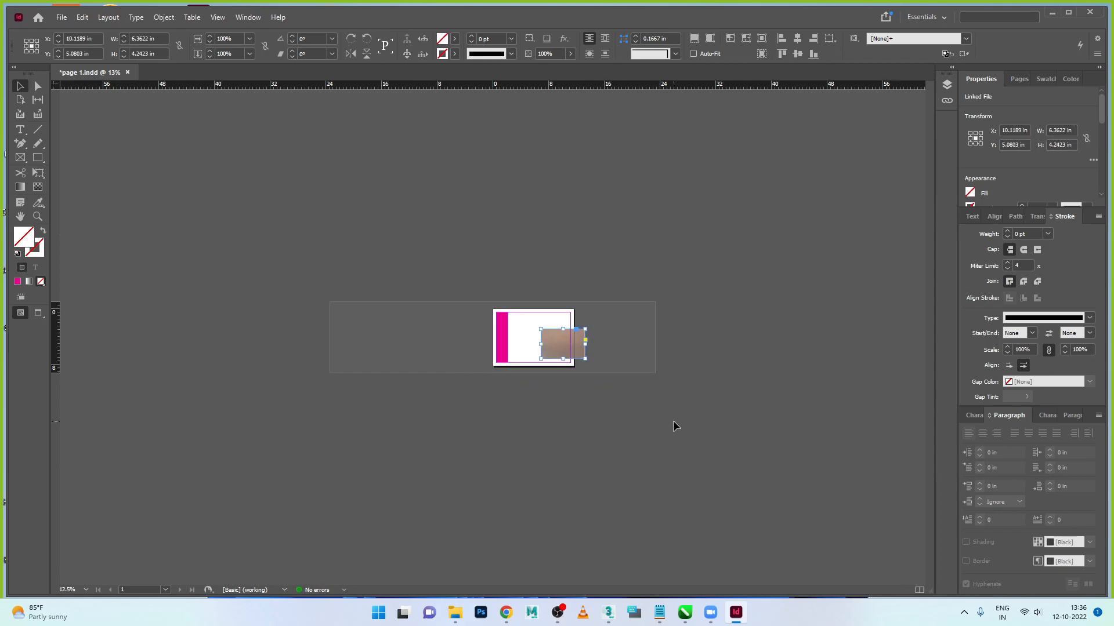
Step: Scale the room photo down to fit inside its frame and move it to the upper-right corner of the page margins
key(ctrl+equal)
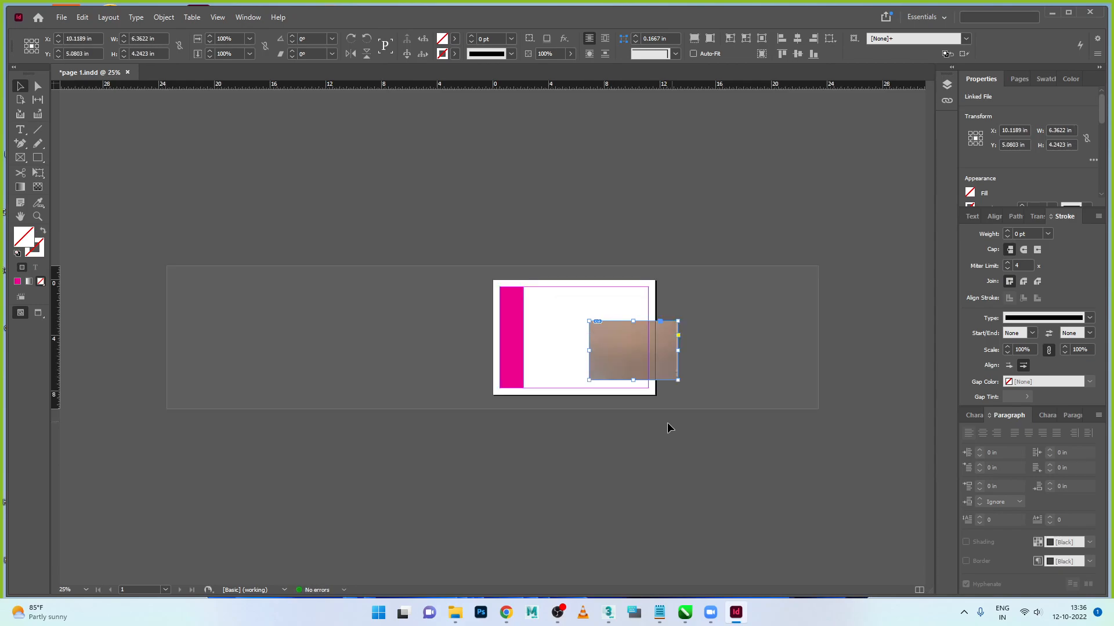
click(629, 355)
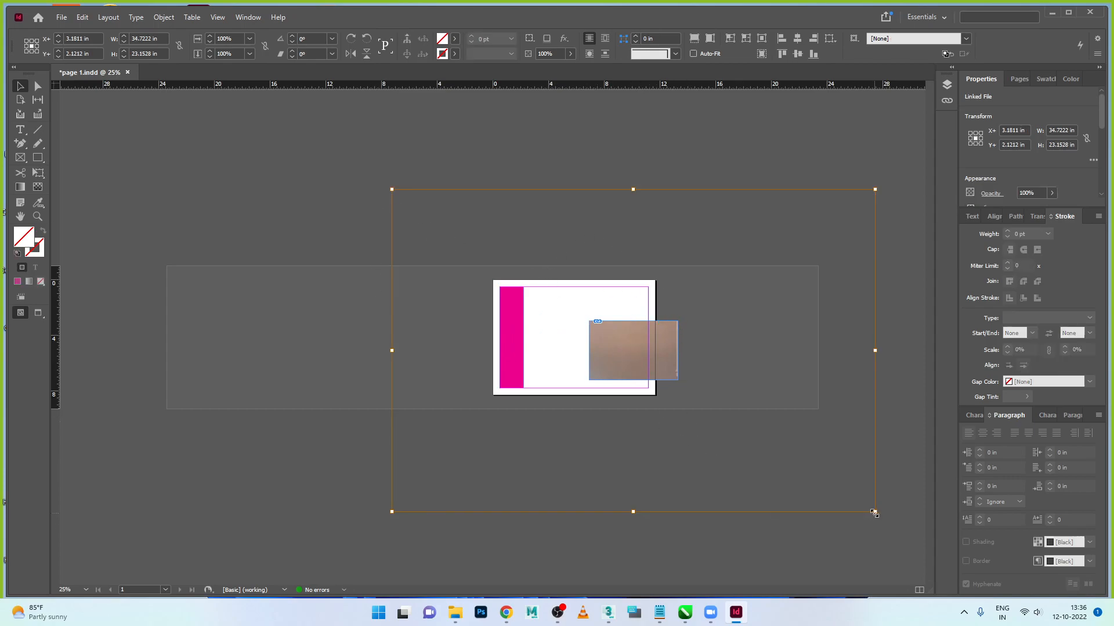
drag(874, 513, 608, 360)
click(705, 393)
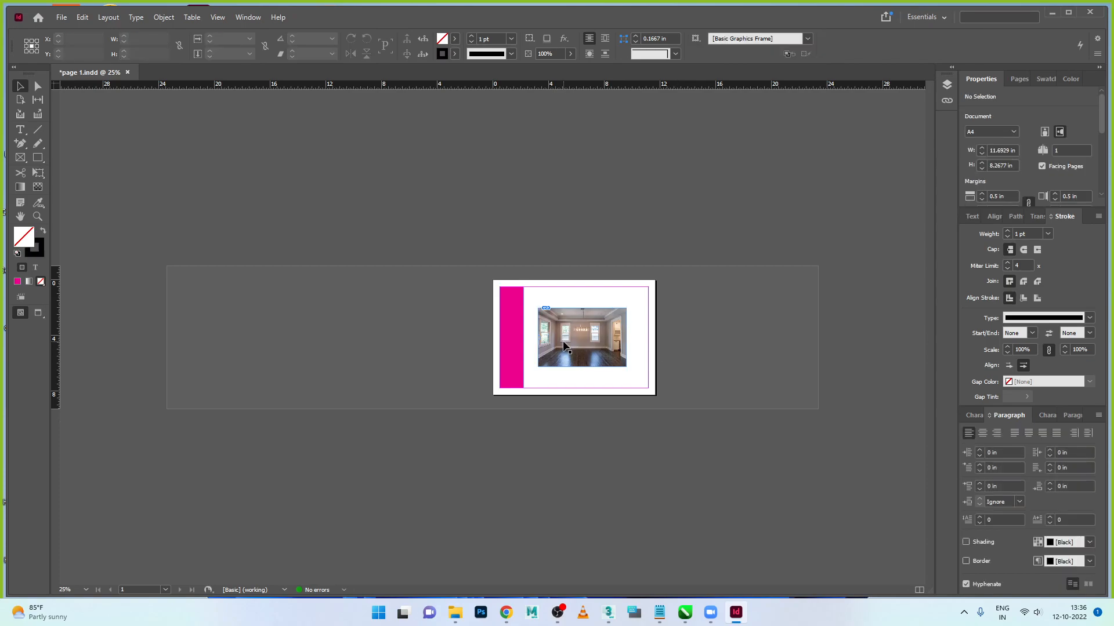
key(ctrl+equal)
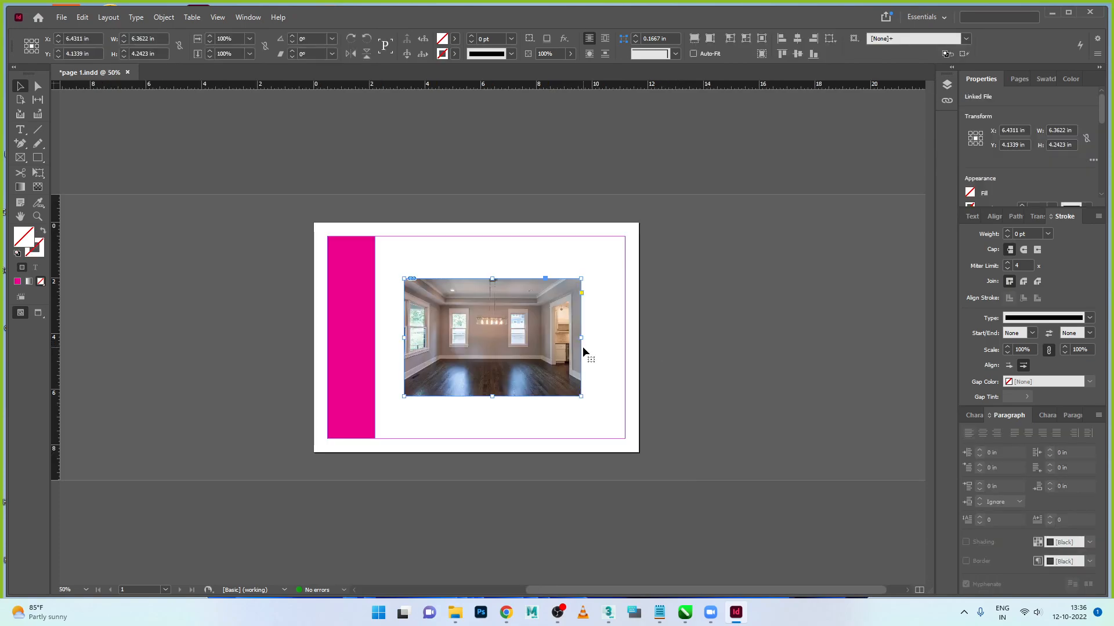
drag(553, 348, 598, 302)
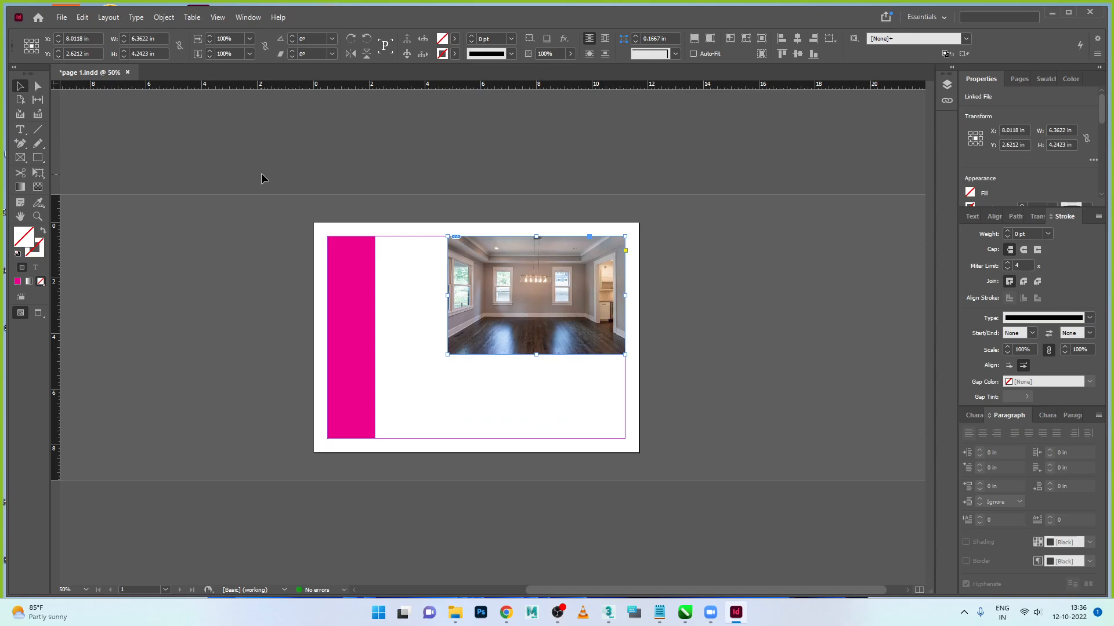
Step: Export the page to the Desktop as page 1.pdf in Adobe PDF (Print) format with the High Quality Print preset
click(61, 17)
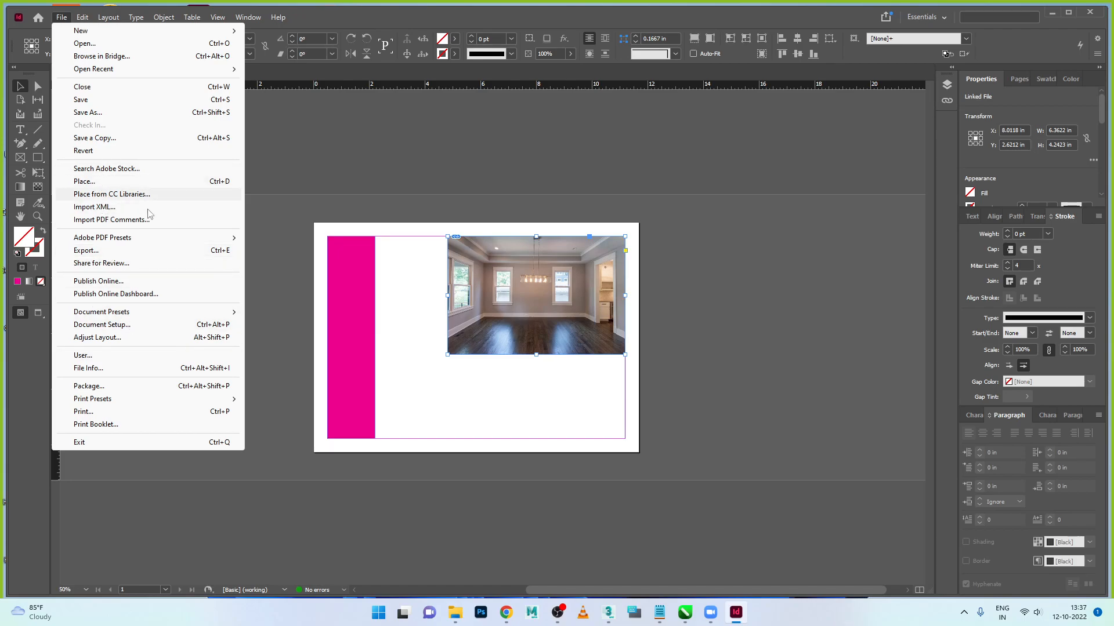
click(92, 251)
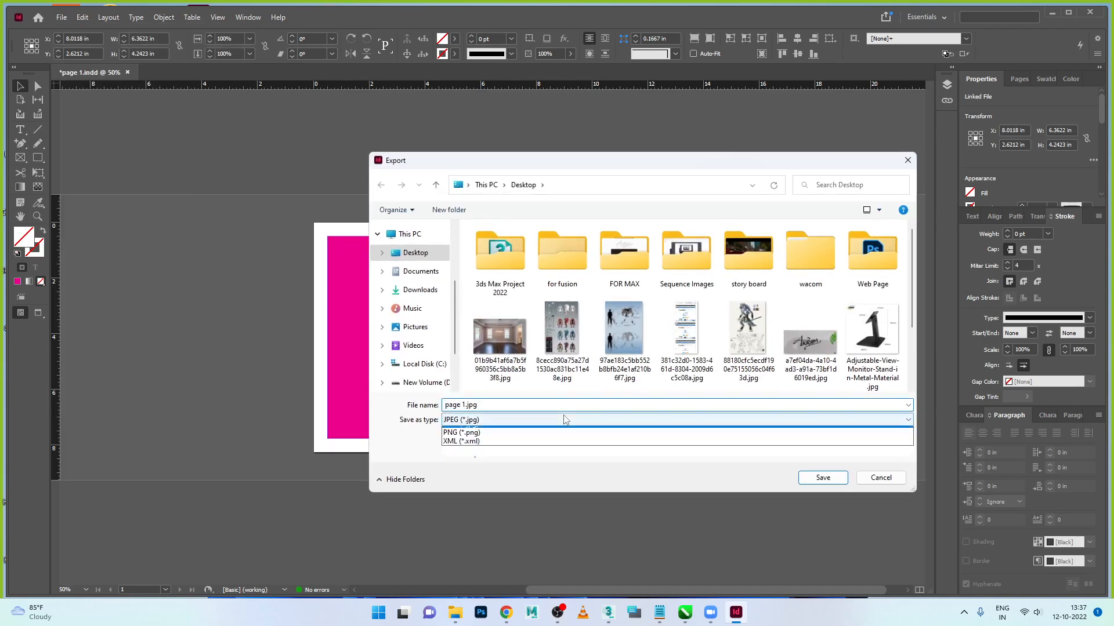
click(566, 420)
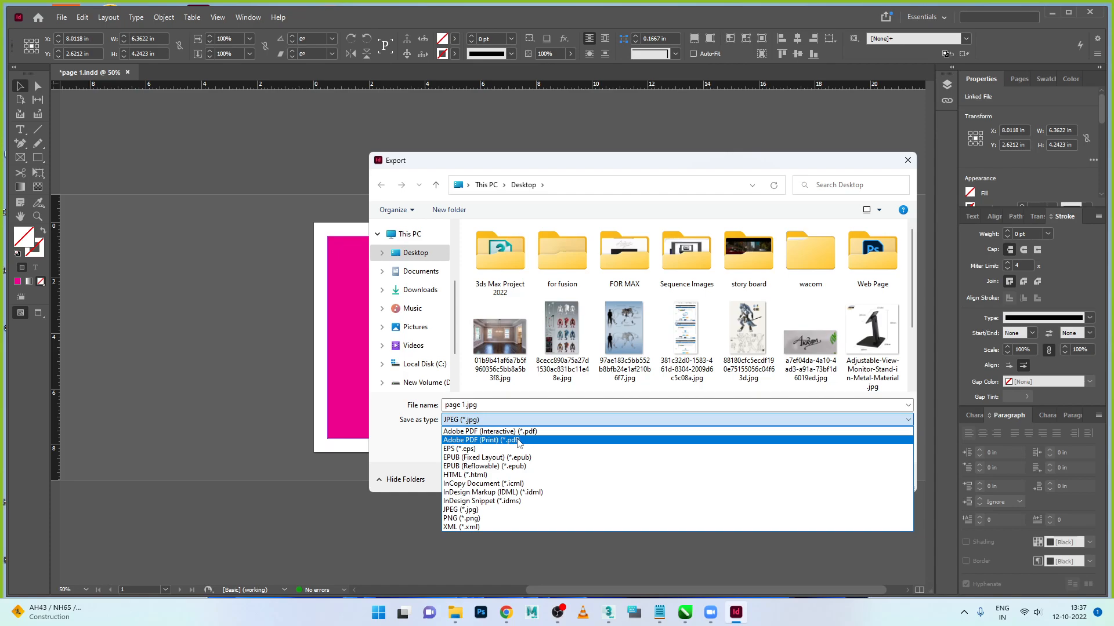
click(635, 188)
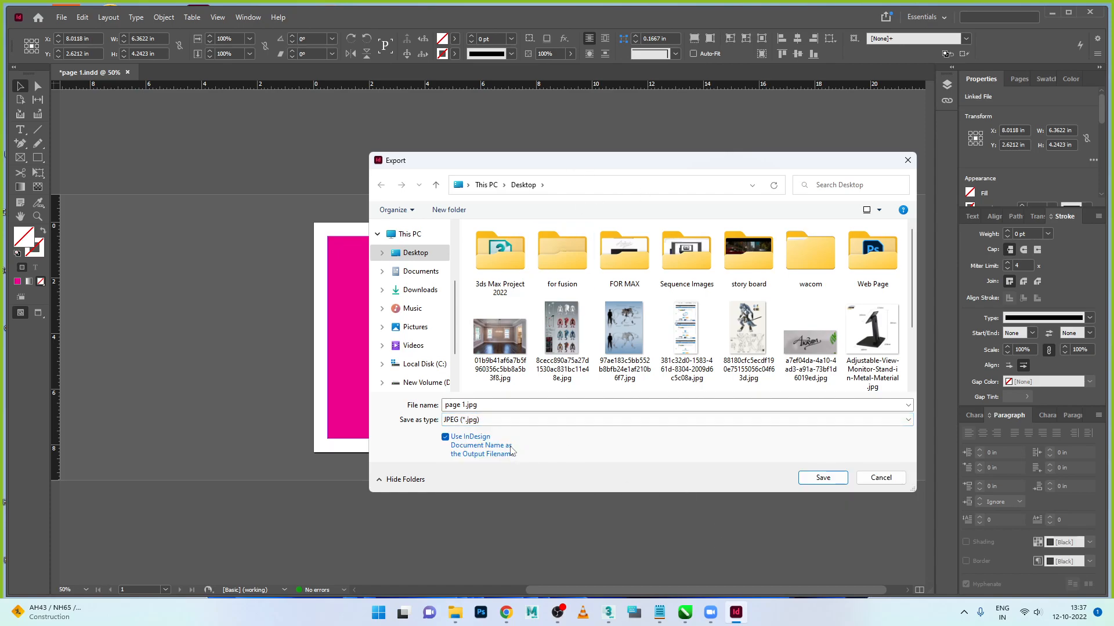
click(496, 420)
click(487, 443)
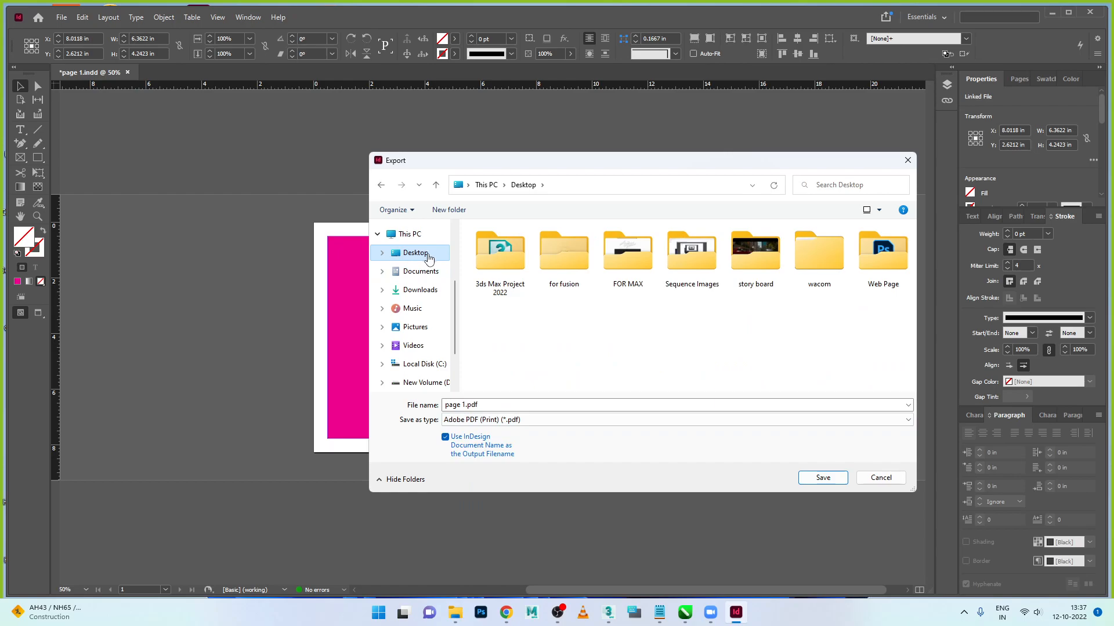
click(818, 478)
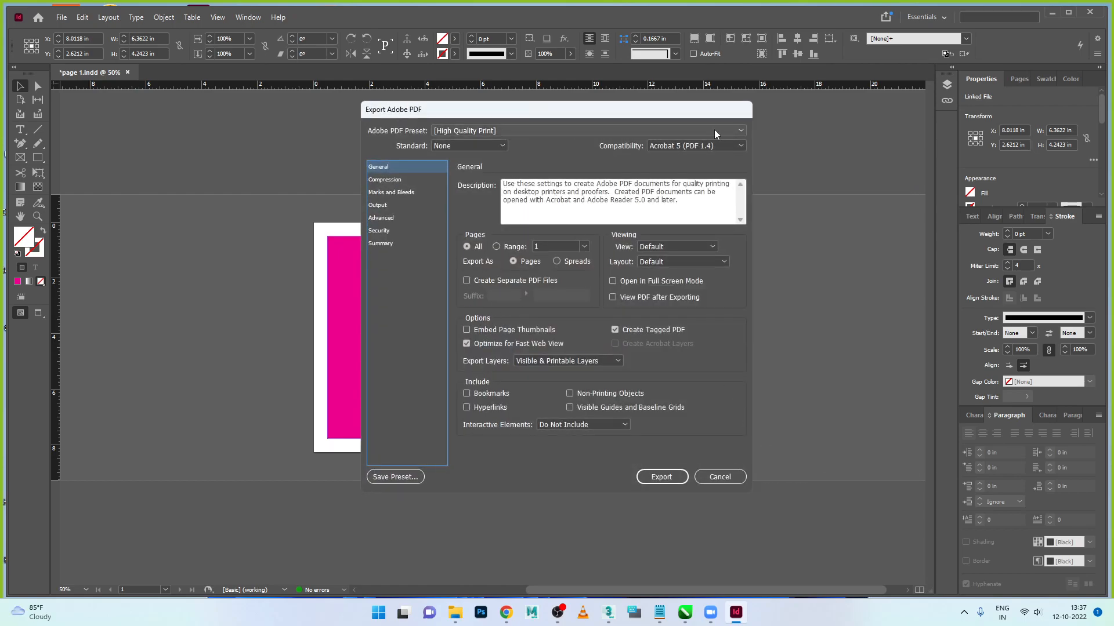
click(670, 477)
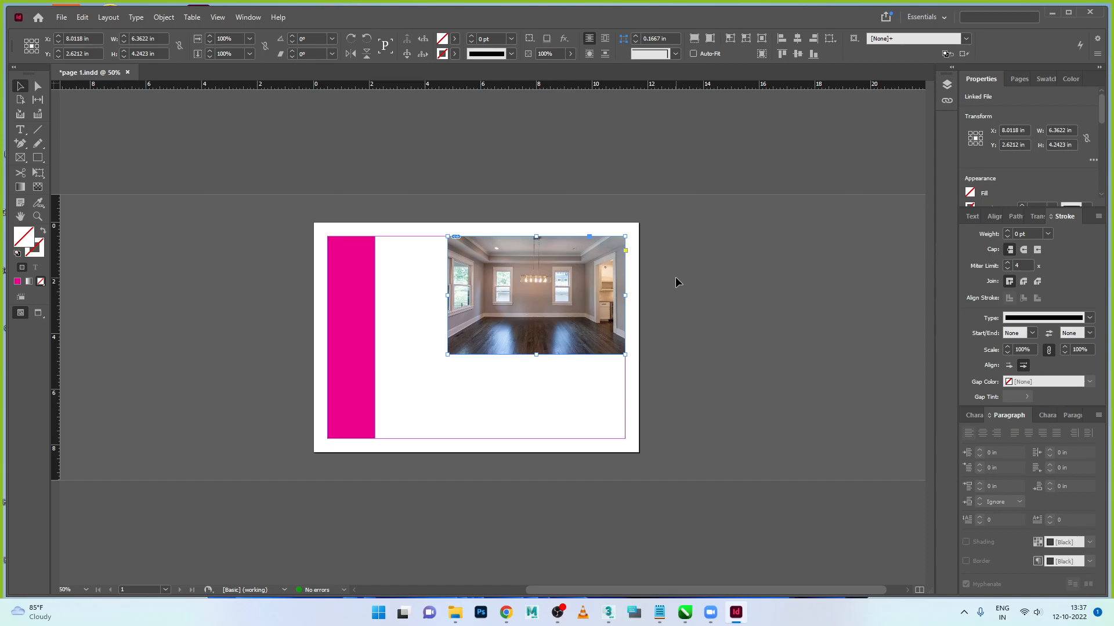
Step: Check the Windows desktop for the exported page 1.pdf, and close the page 1 document in InDesign
click(1052, 14)
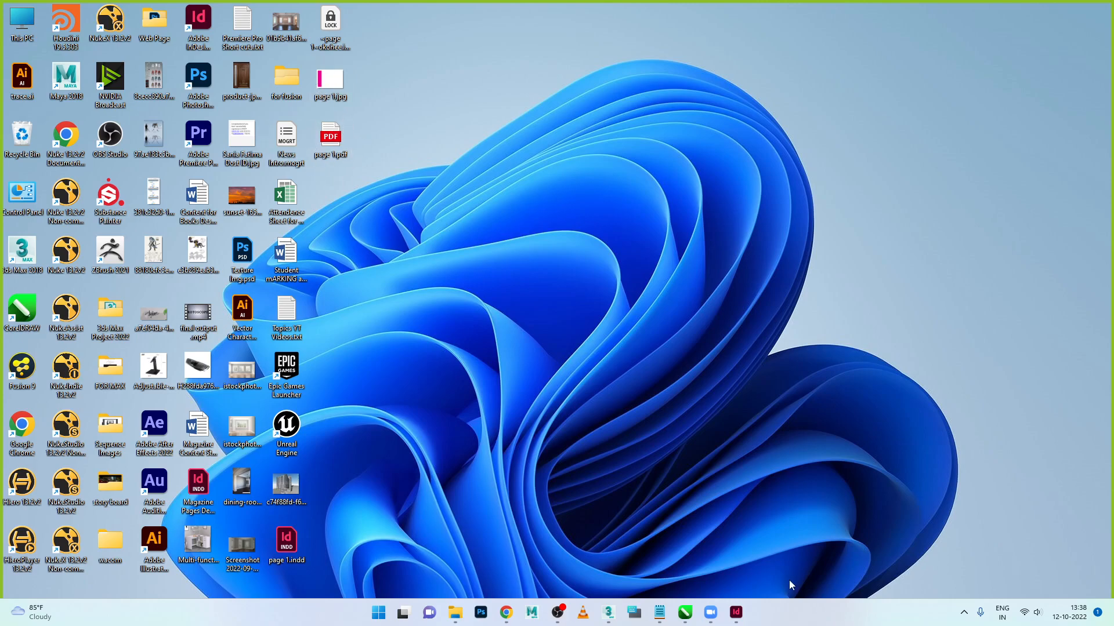
click(735, 612)
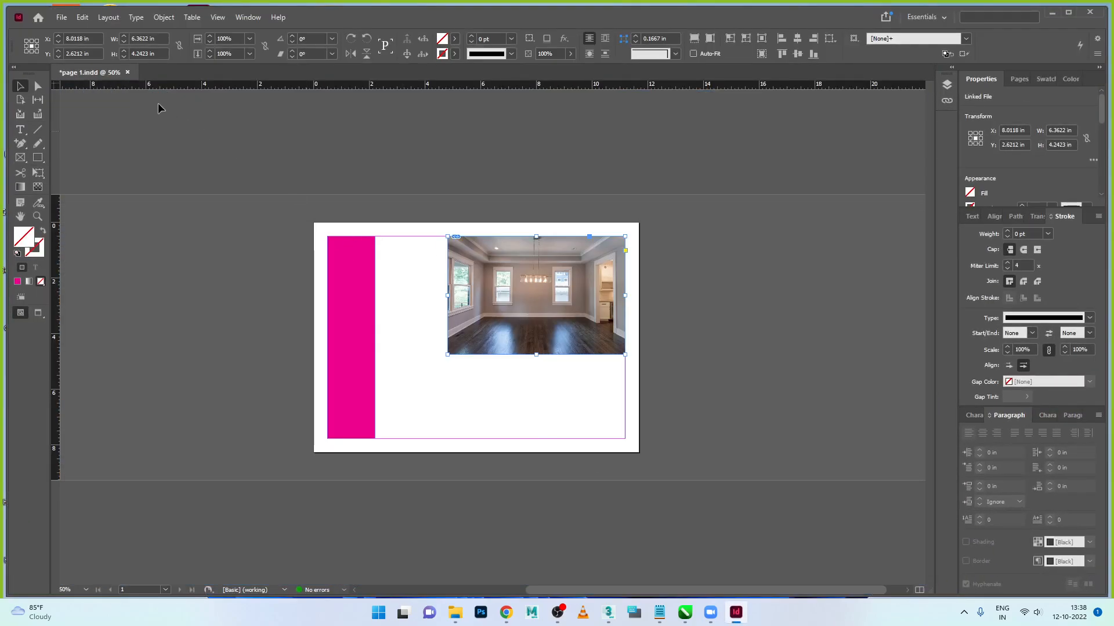
click(128, 73)
click(570, 327)
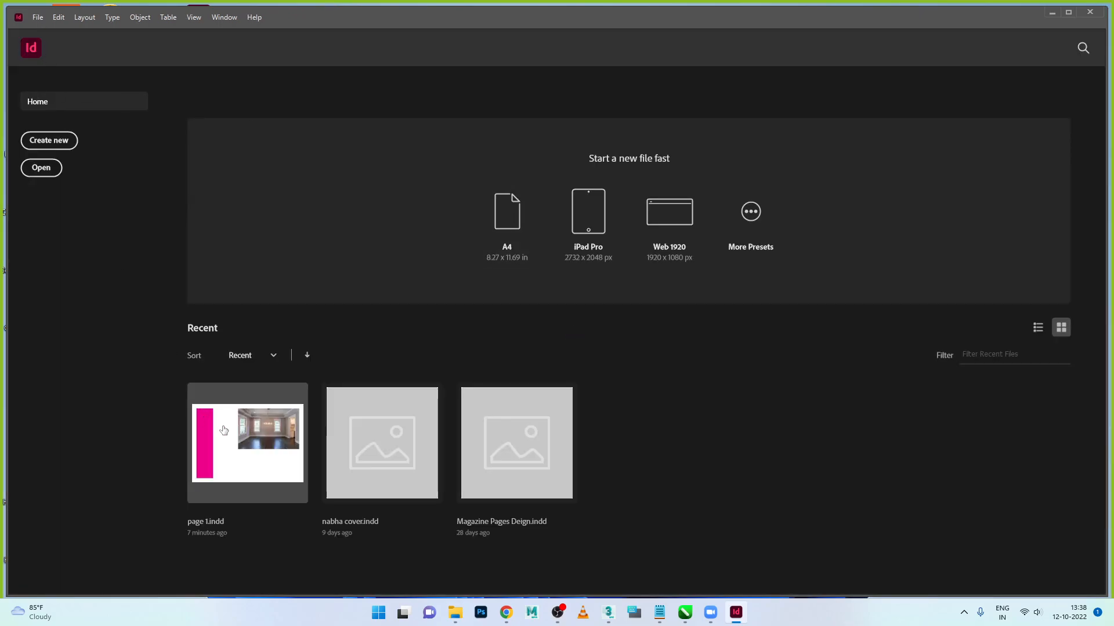
Step: Open the Magazine Pages Deign.indd document from the Desktop
click(38, 17)
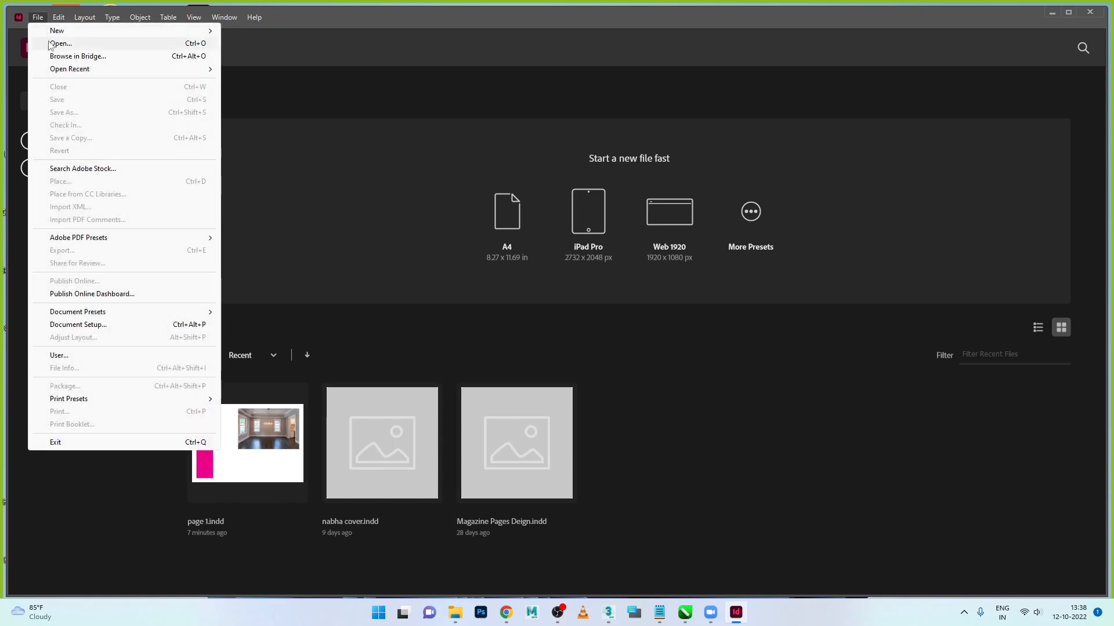
mouse_move(73, 72)
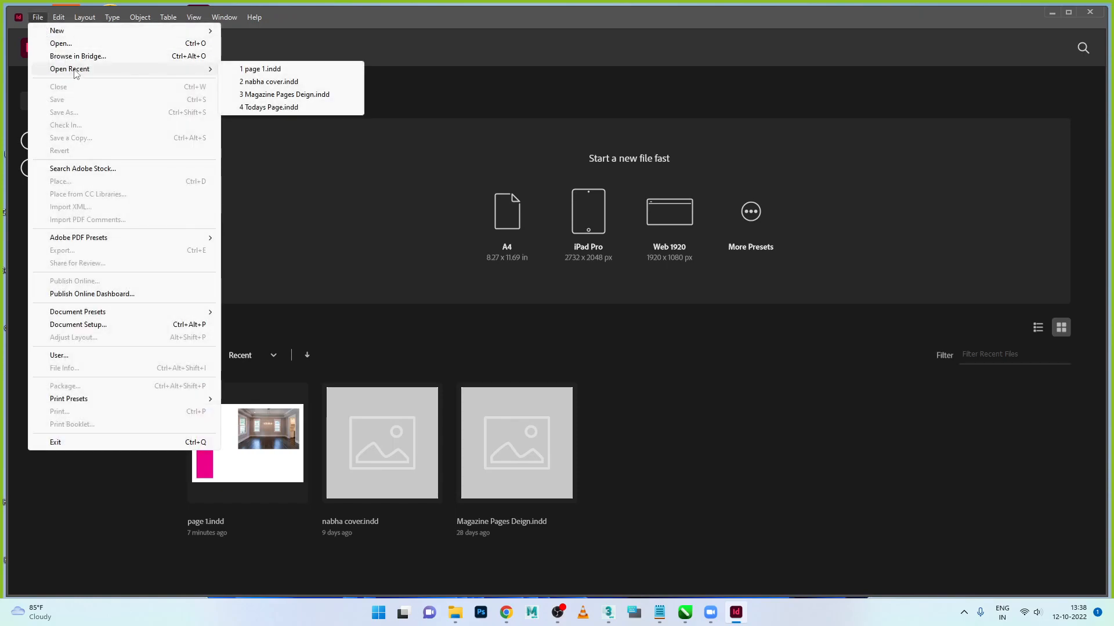
click(306, 253)
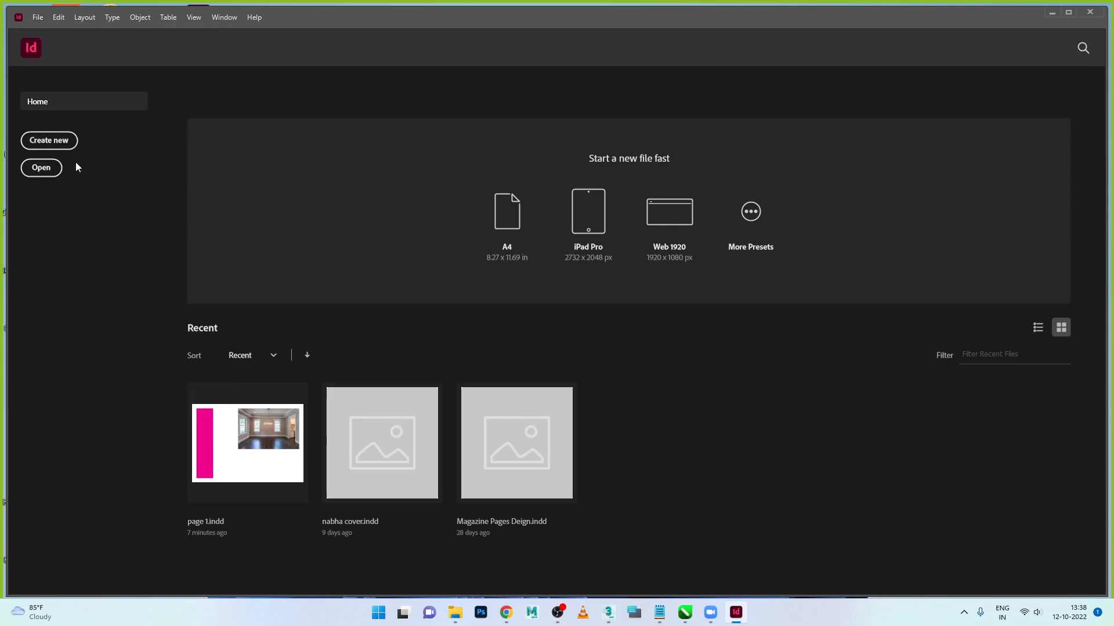
click(42, 168)
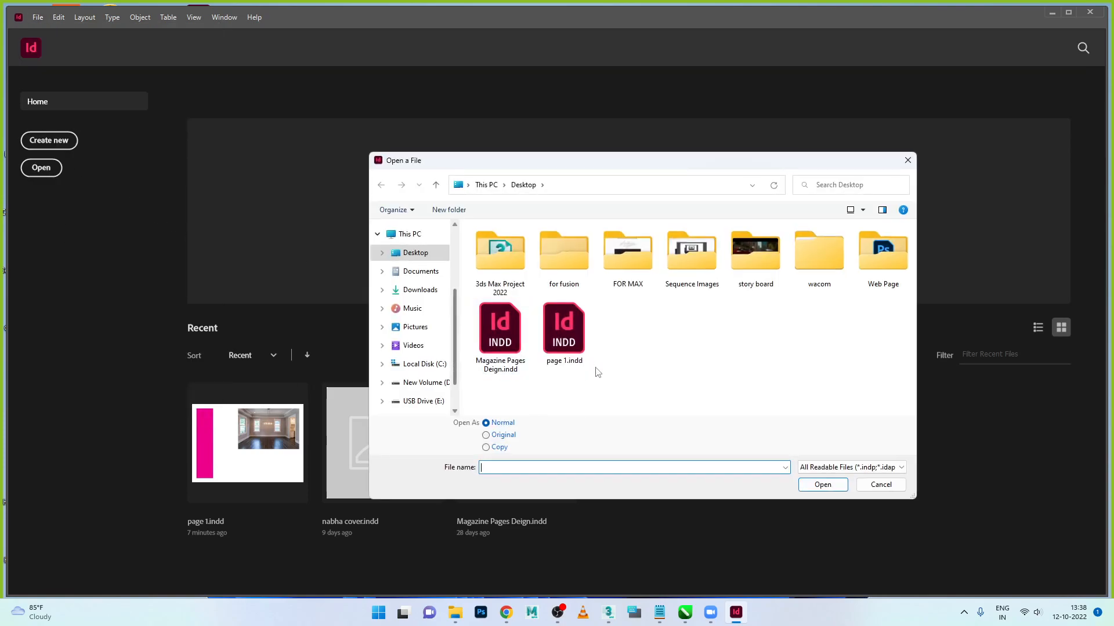
click(503, 355)
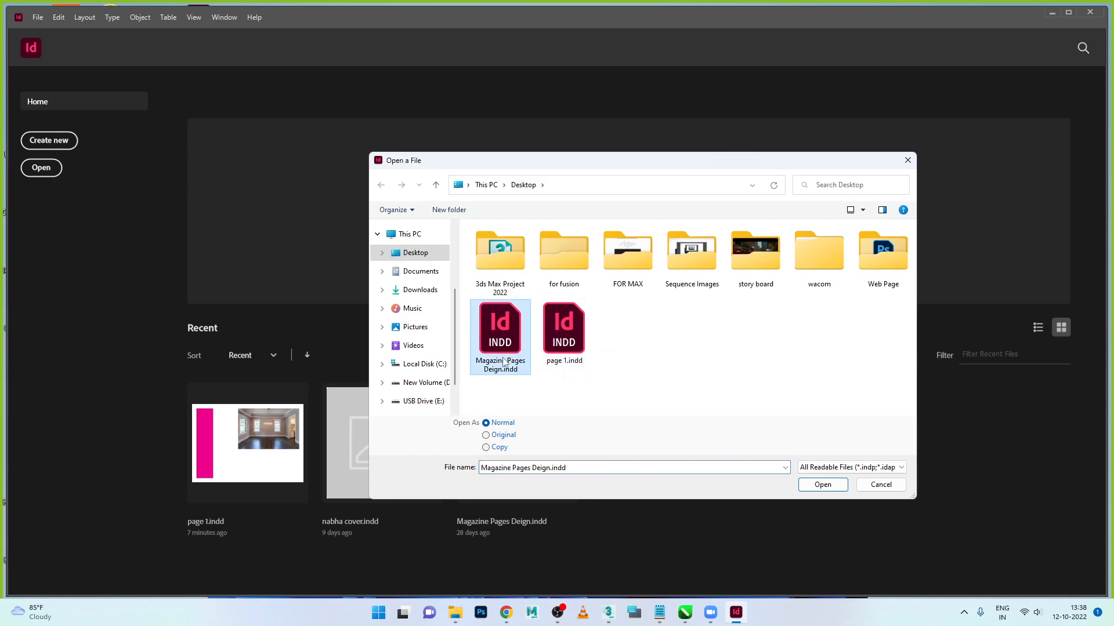
click(821, 487)
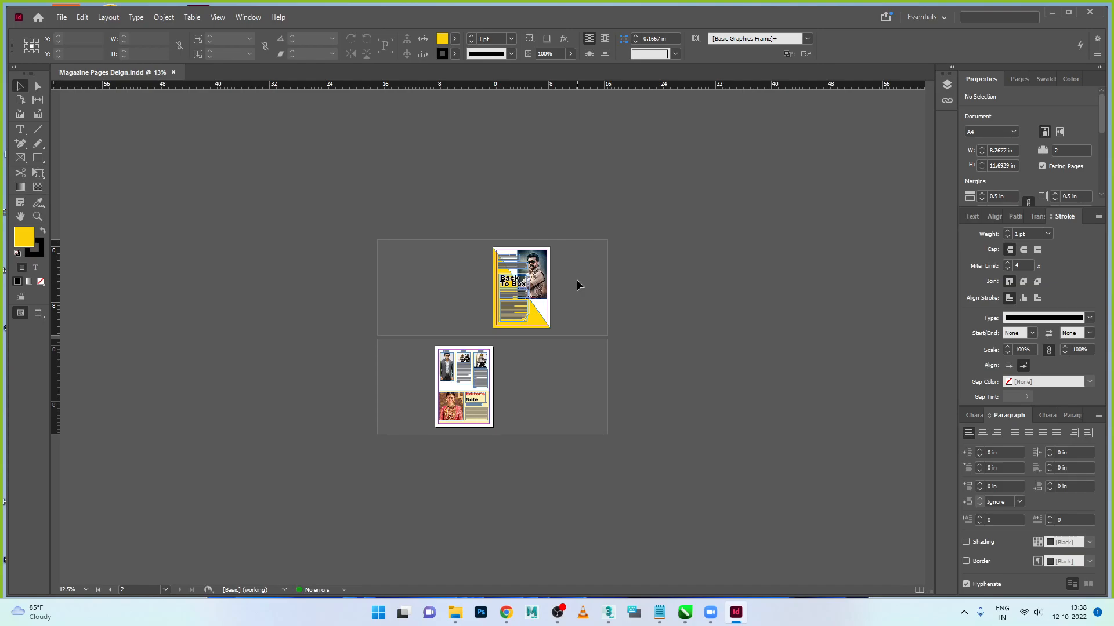
Step: Examine the magazine's "Back To Box" page at 100% and dismiss the sharing-for-review notice
key(ctrl+1)
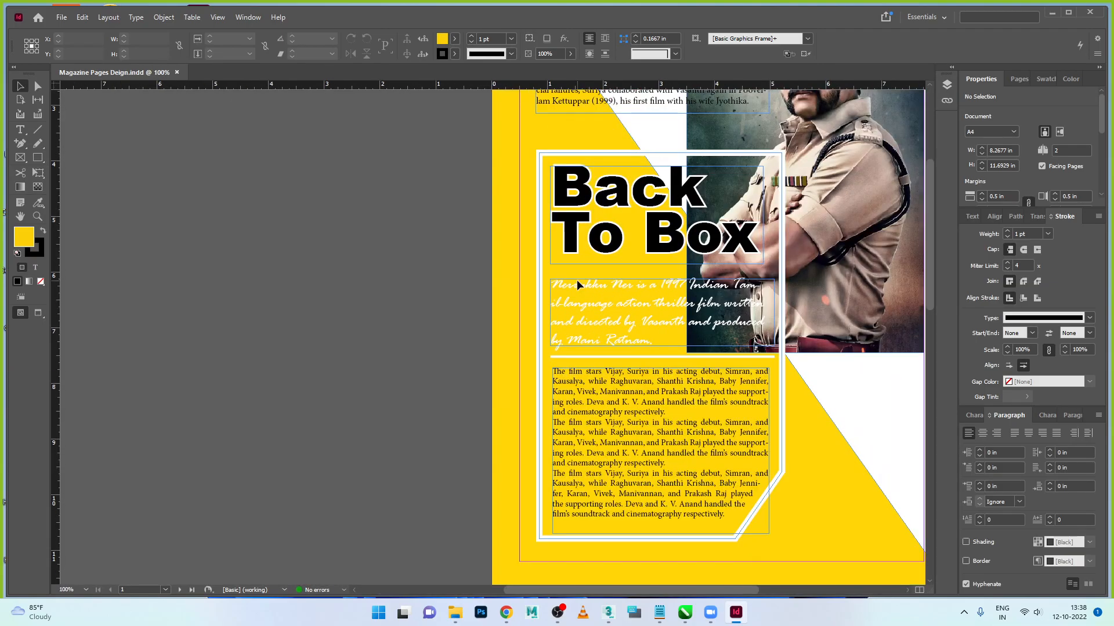
drag(666, 282, 482, 437)
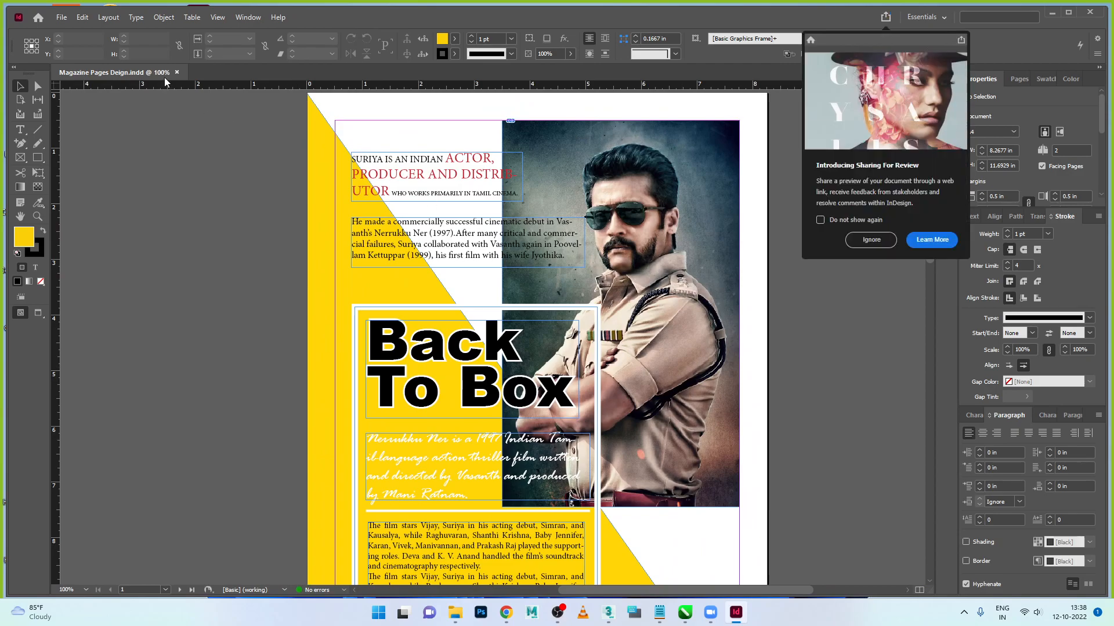
click(876, 243)
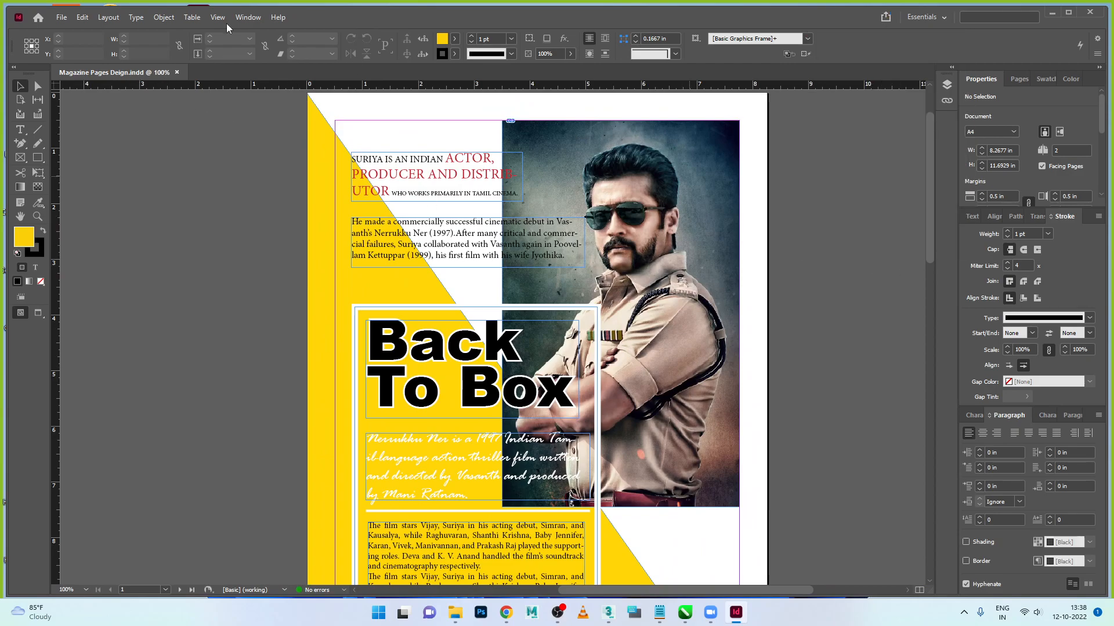
Step: Look through the available file commands and close the magazine document
click(61, 17)
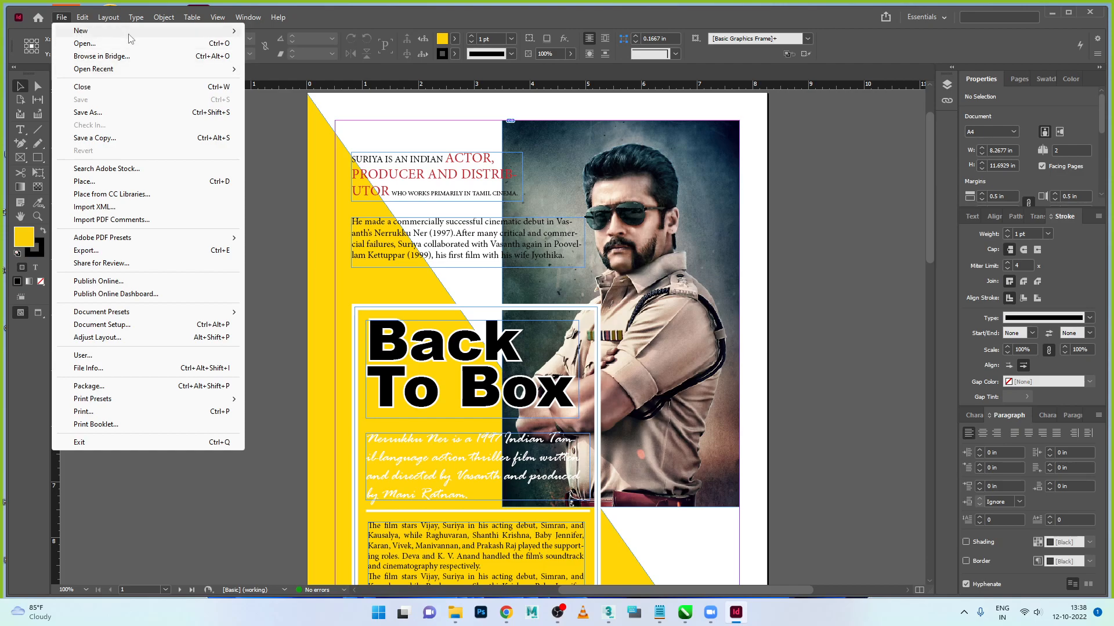
mouse_move(127, 34)
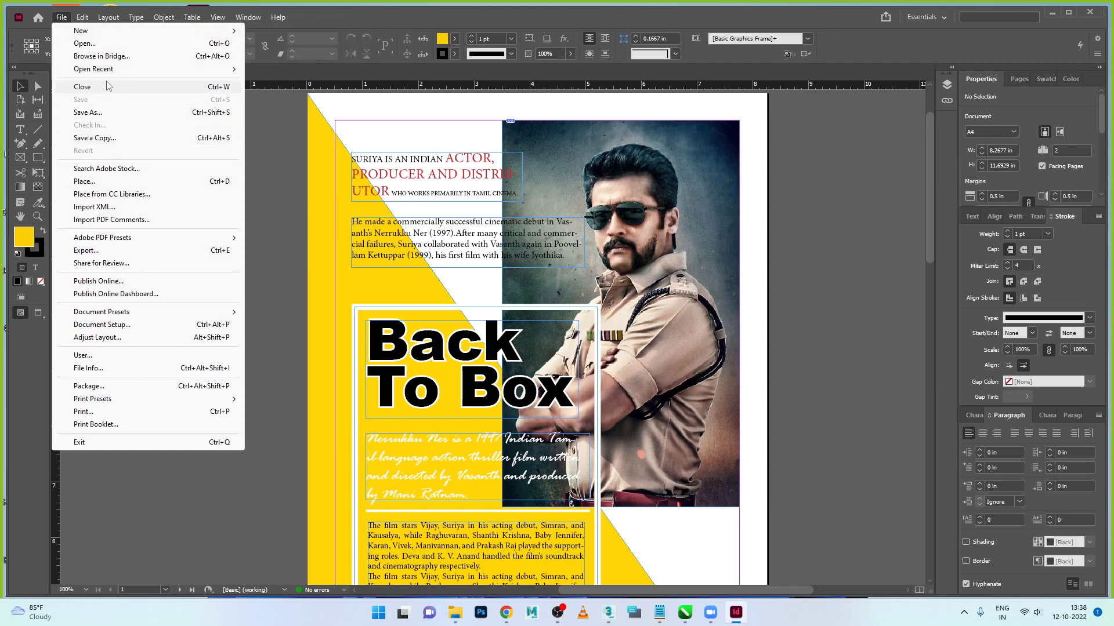
mouse_move(114, 72)
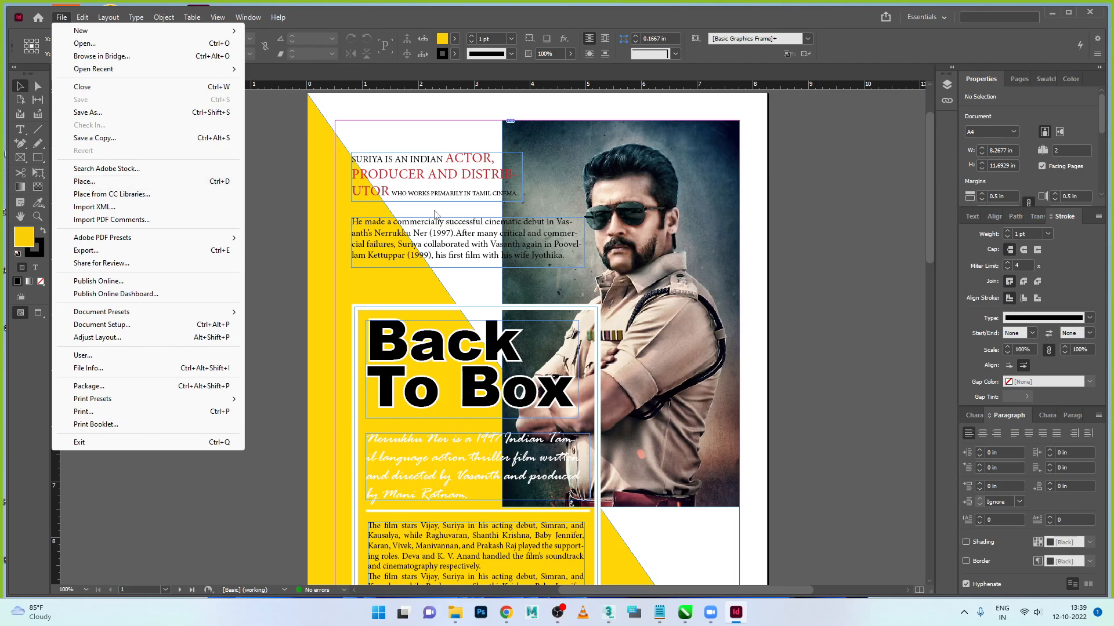
click(295, 245)
click(177, 72)
Step: Create a new A4 portrait document with its units set to inches
click(48, 140)
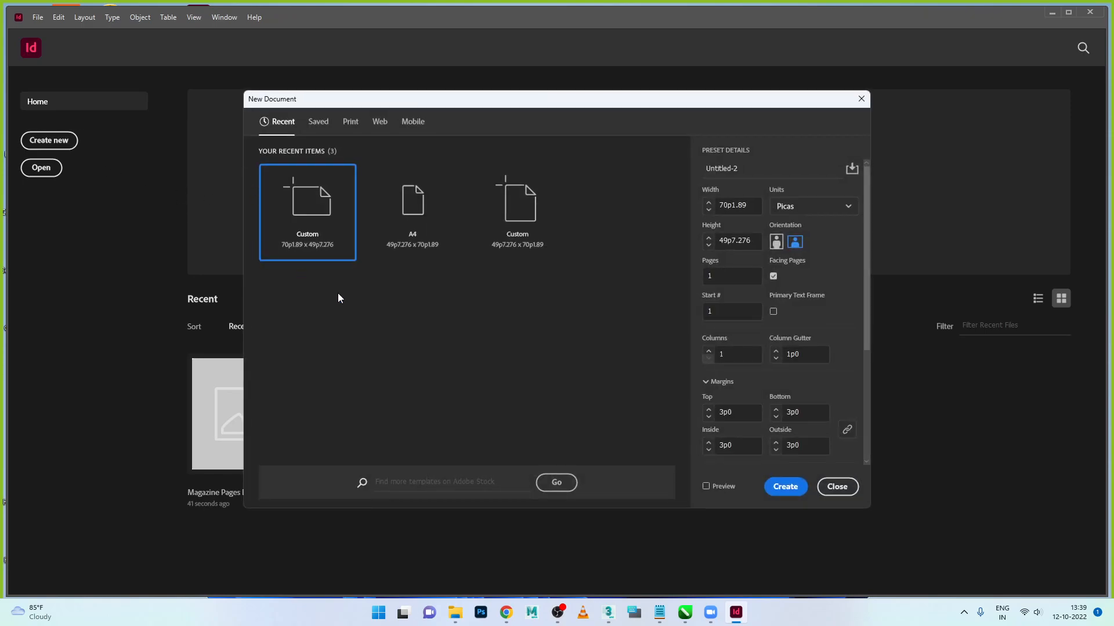
click(412, 242)
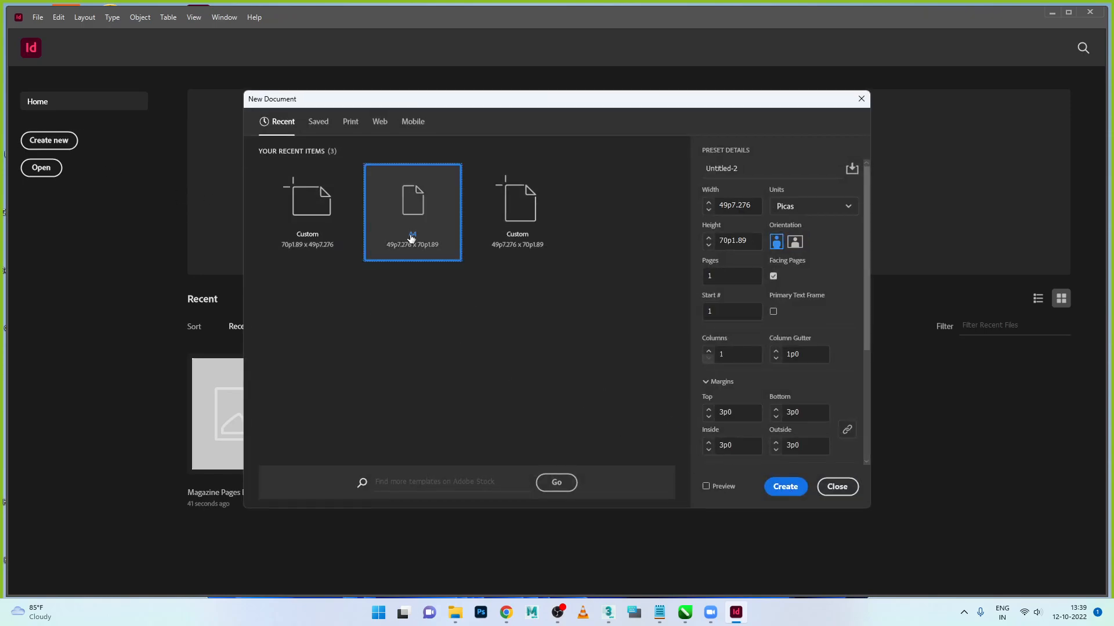
click(819, 210)
click(788, 265)
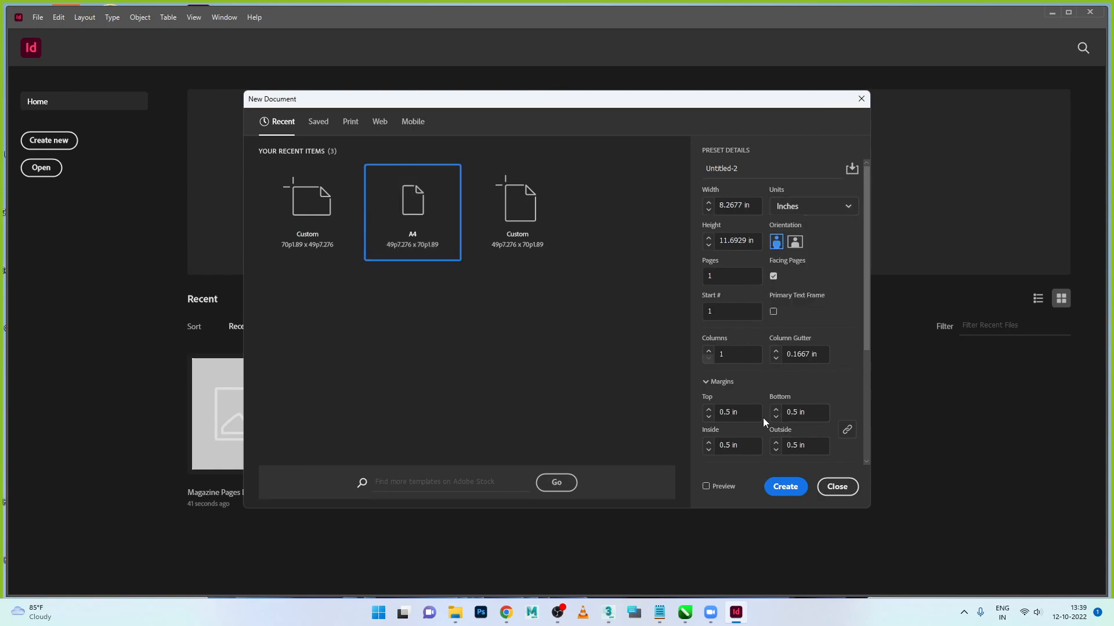
click(784, 488)
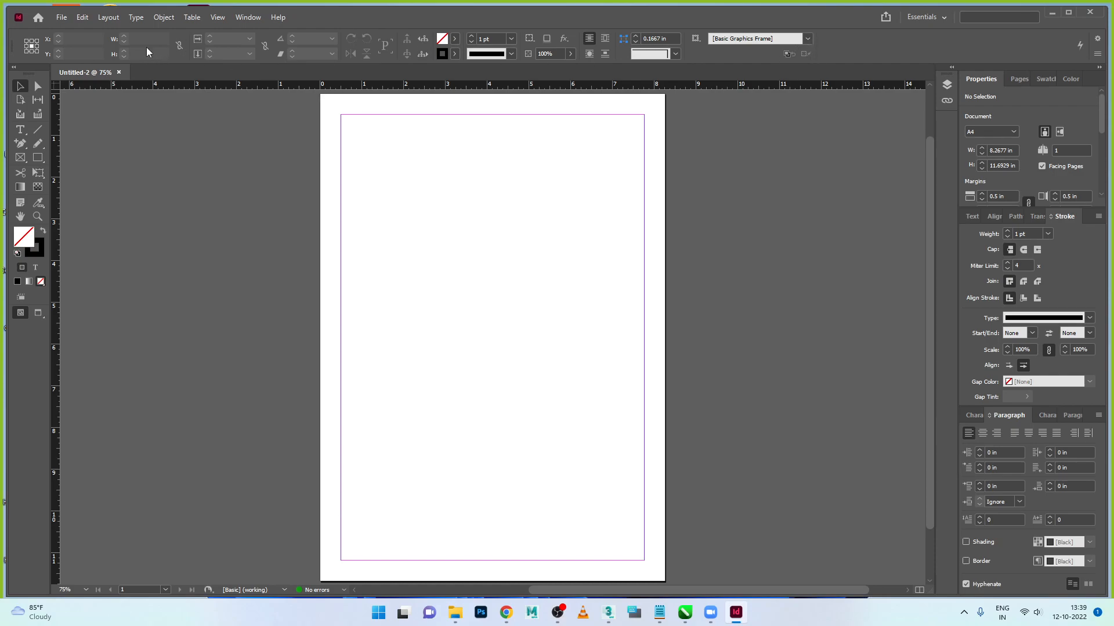
Step: Try the Type tool, set the pen tool group to the Pen tool, and return to the Selection tool
click(23, 133)
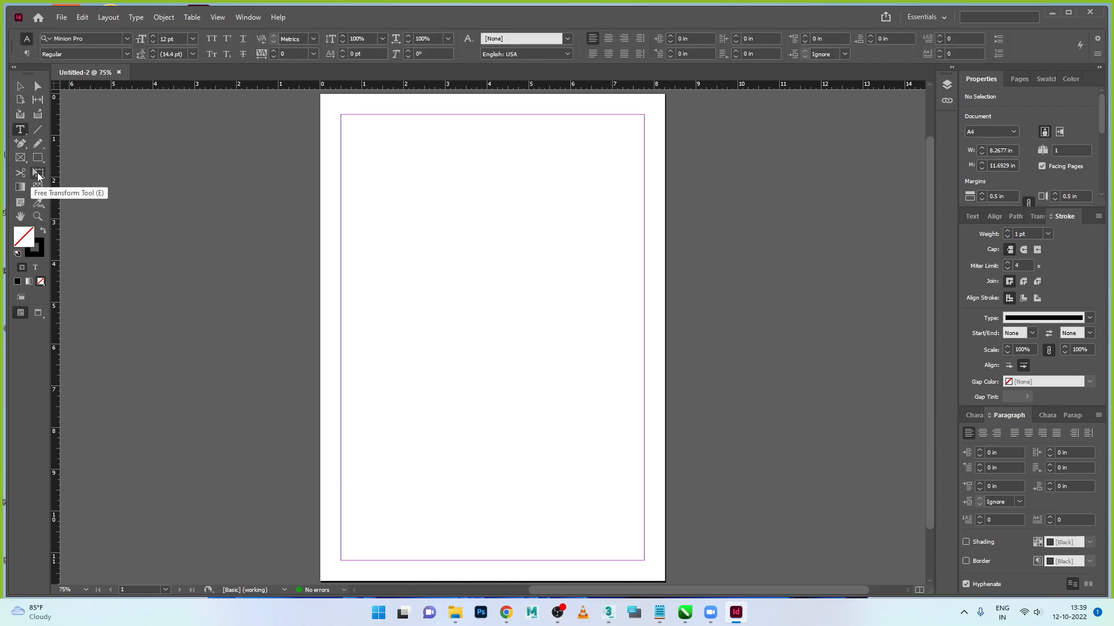
click(24, 149)
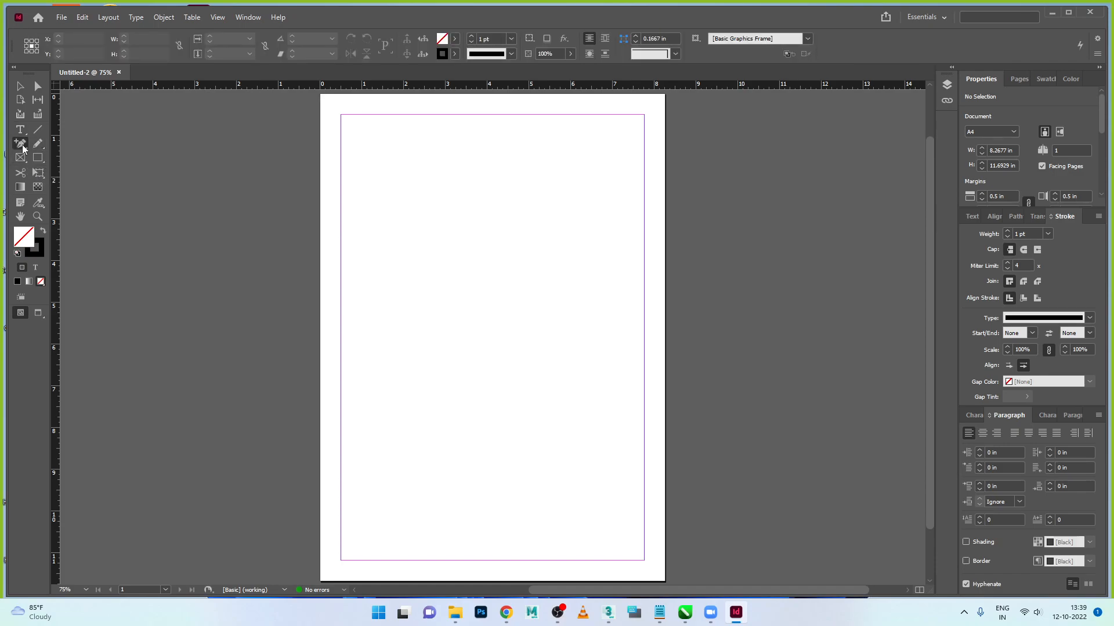
right_click(24, 144)
click(55, 157)
click(21, 87)
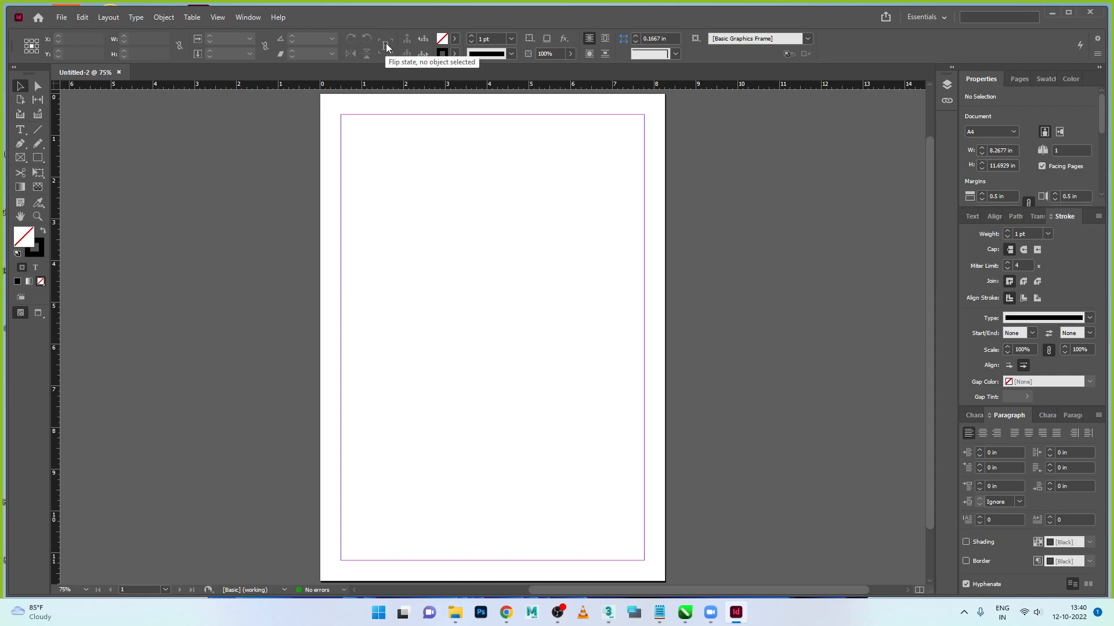
Step: Examine the available fill swatches, stroke types and stroke weights without changing any of them
click(453, 40)
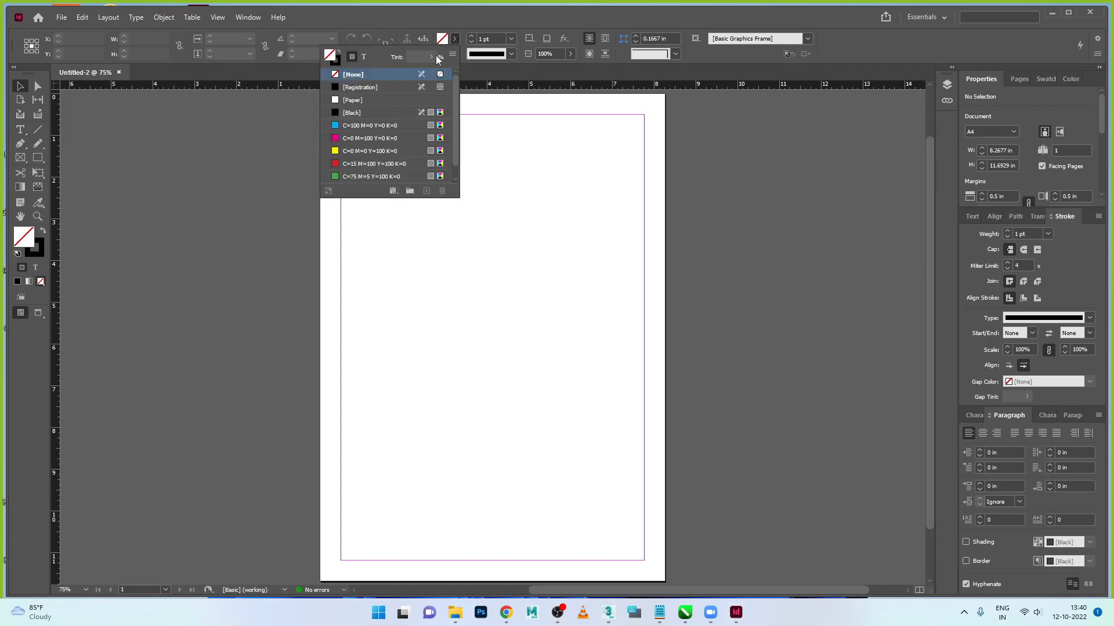
scroll(384, 160, down, 1)
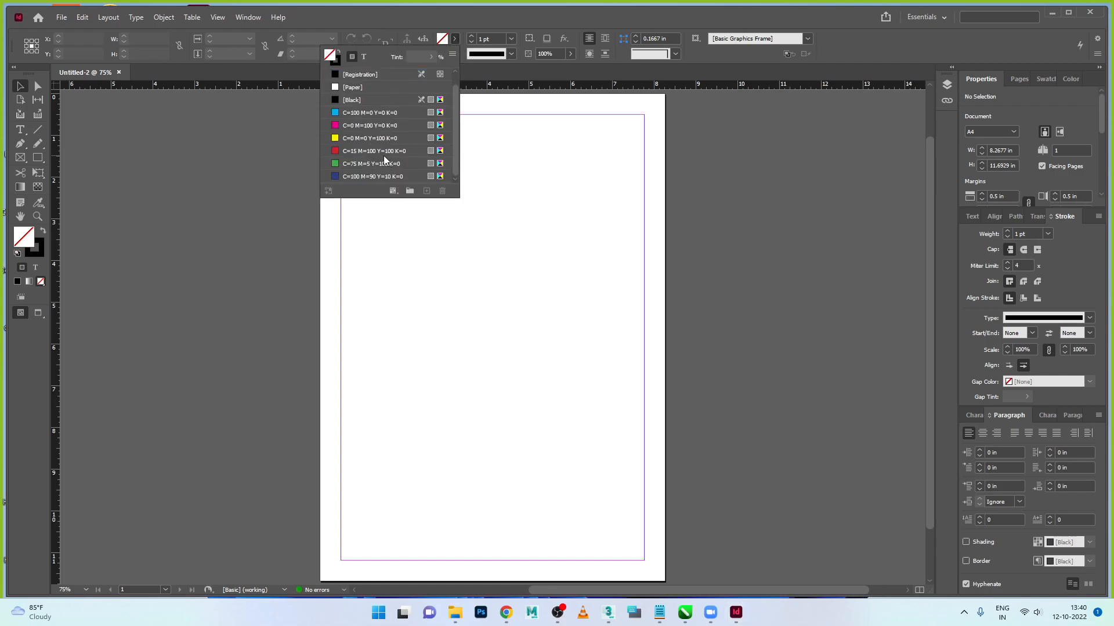
click(489, 54)
click(511, 54)
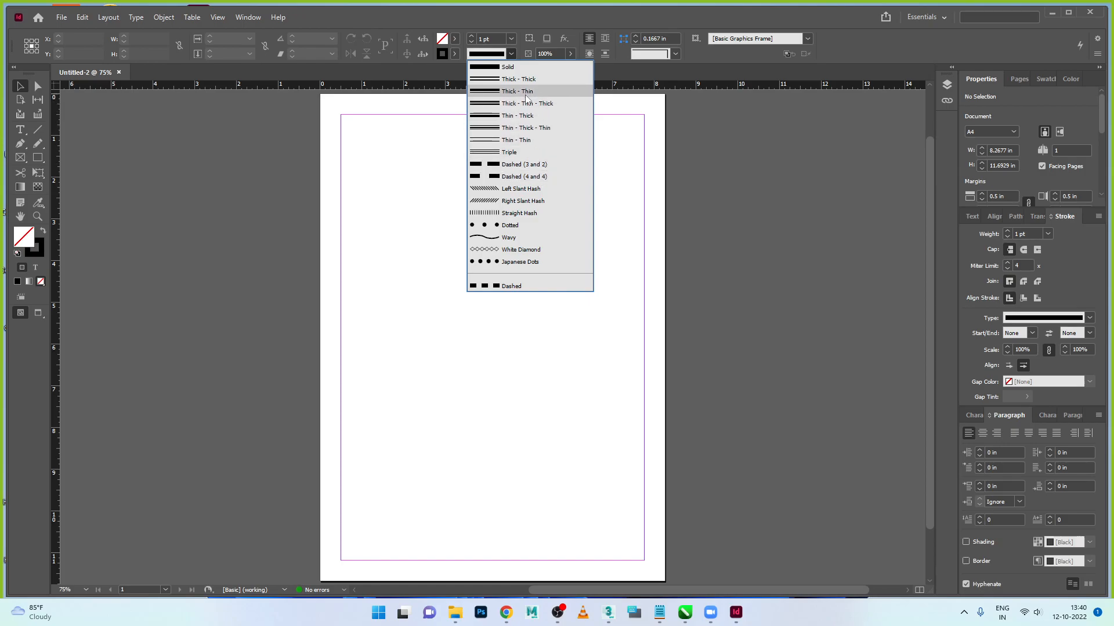
click(650, 18)
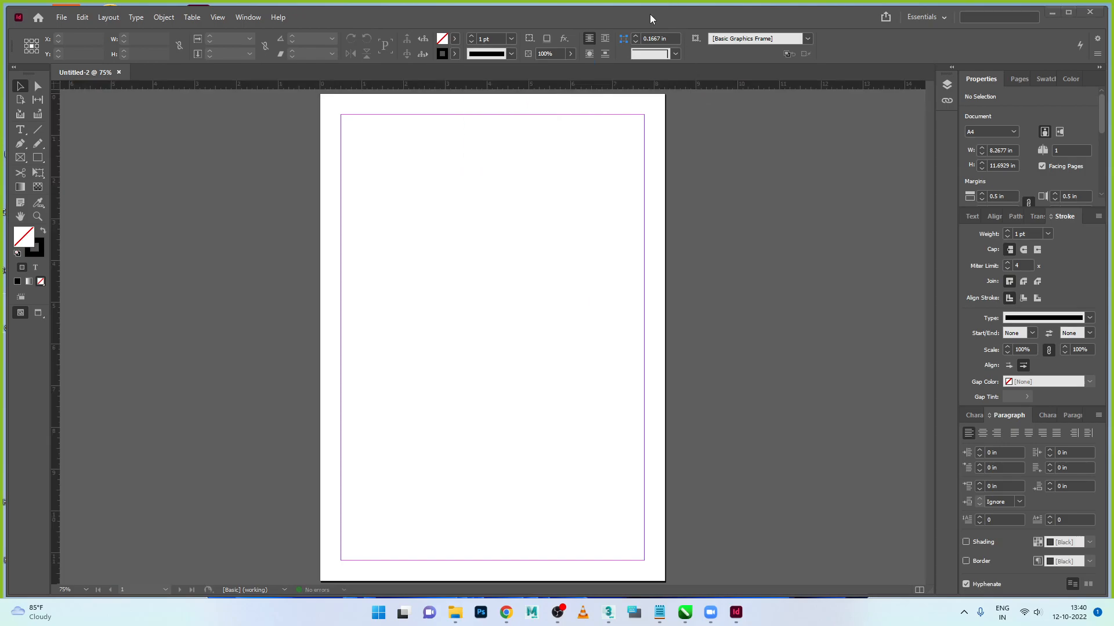
click(512, 39)
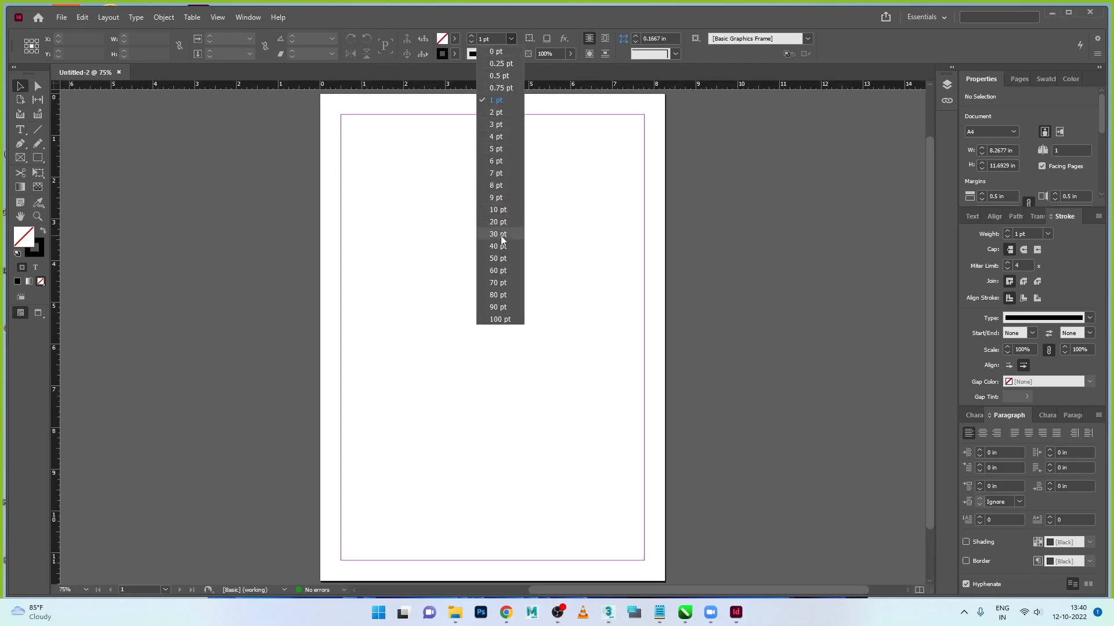
click(611, 202)
click(512, 54)
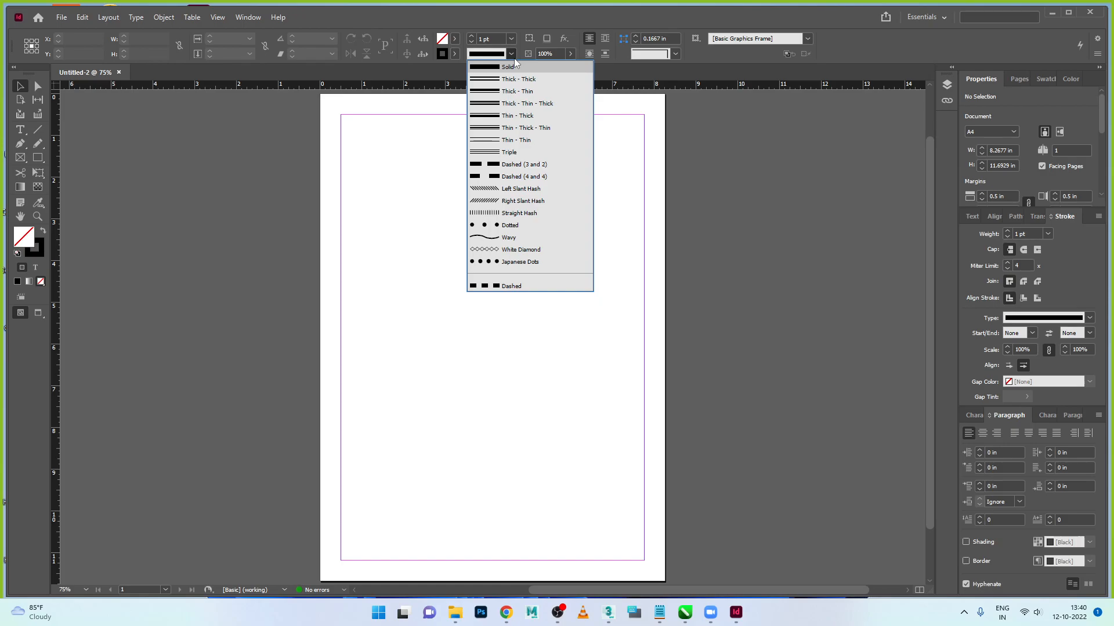
Step: Choose the Solid stroke type and look through the available object effects
click(519, 68)
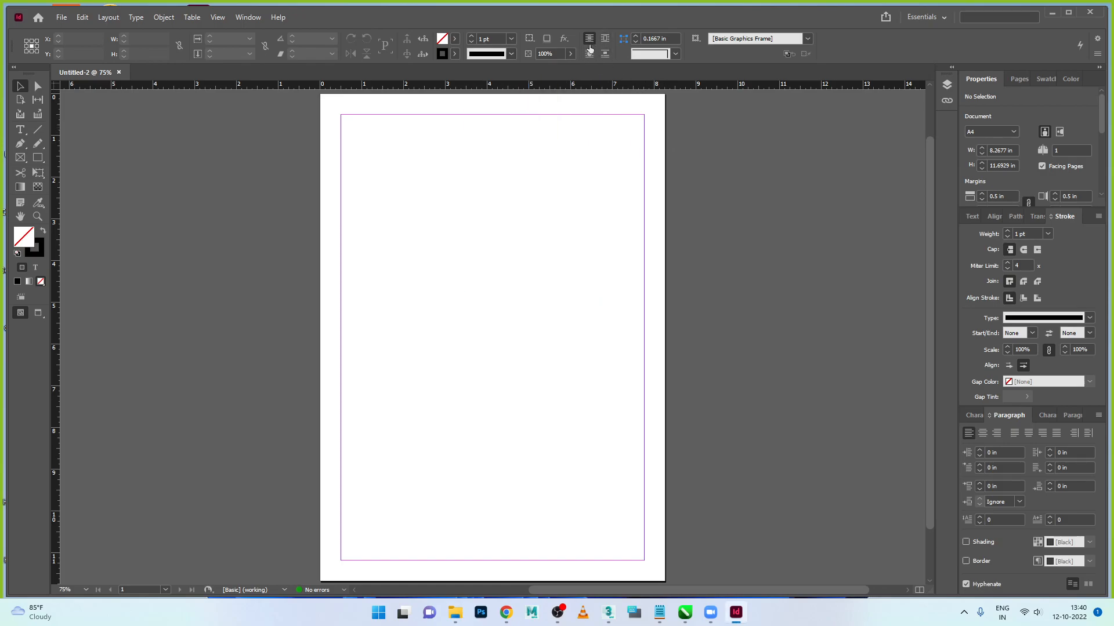
click(564, 39)
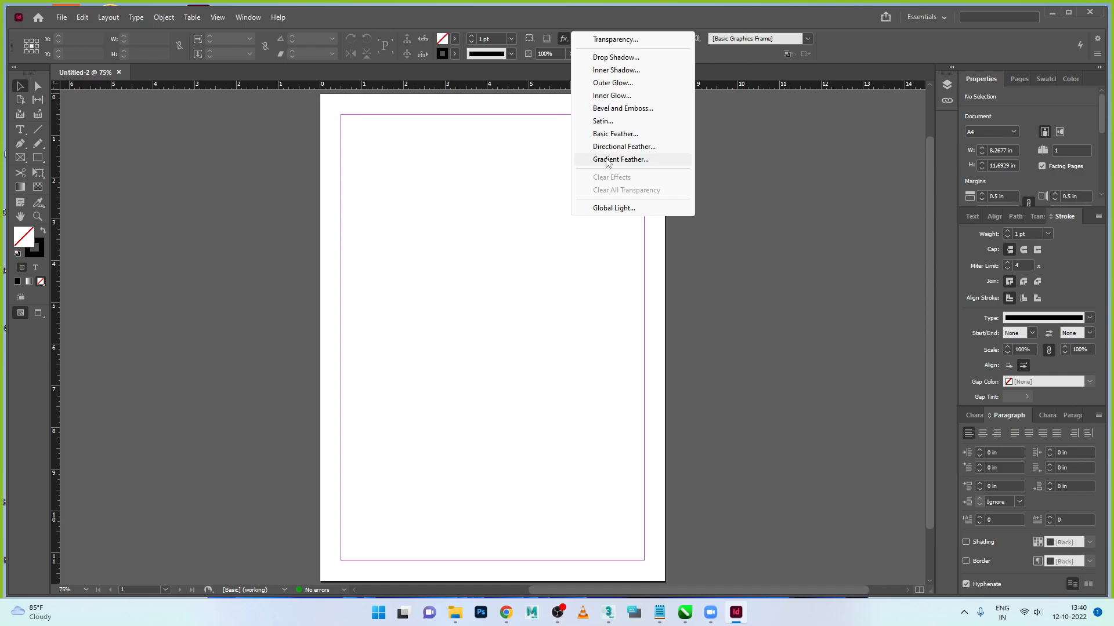
click(495, 192)
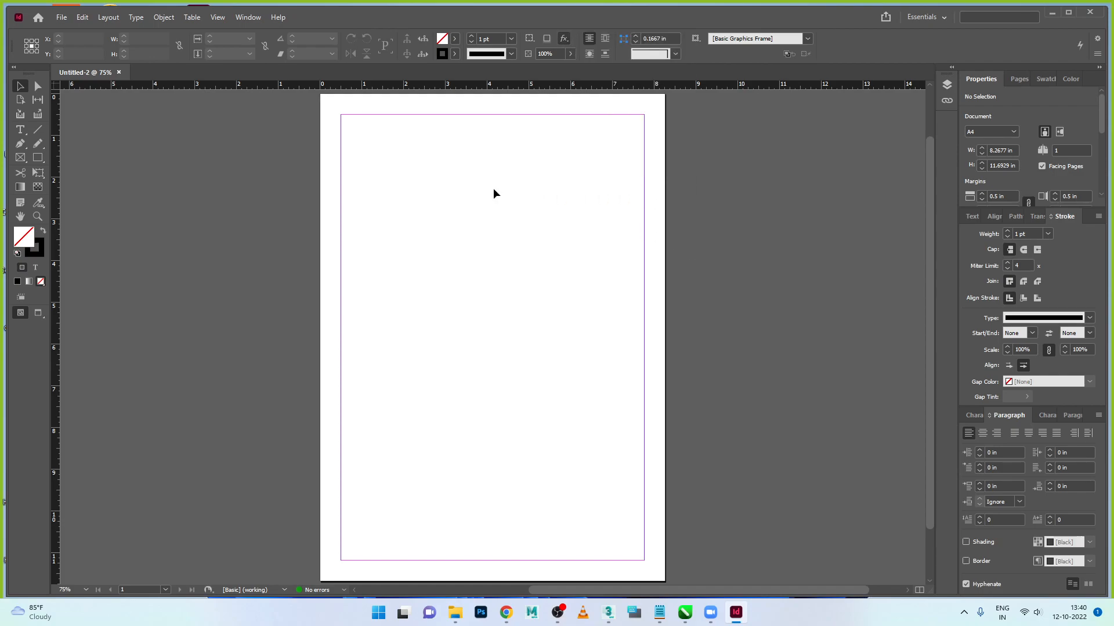
Step: Draw a rectangle about 4.6 × 2.02 in near the top of the page and fill it with cyan, C=100 M=0 Y=0 K=0
click(38, 162)
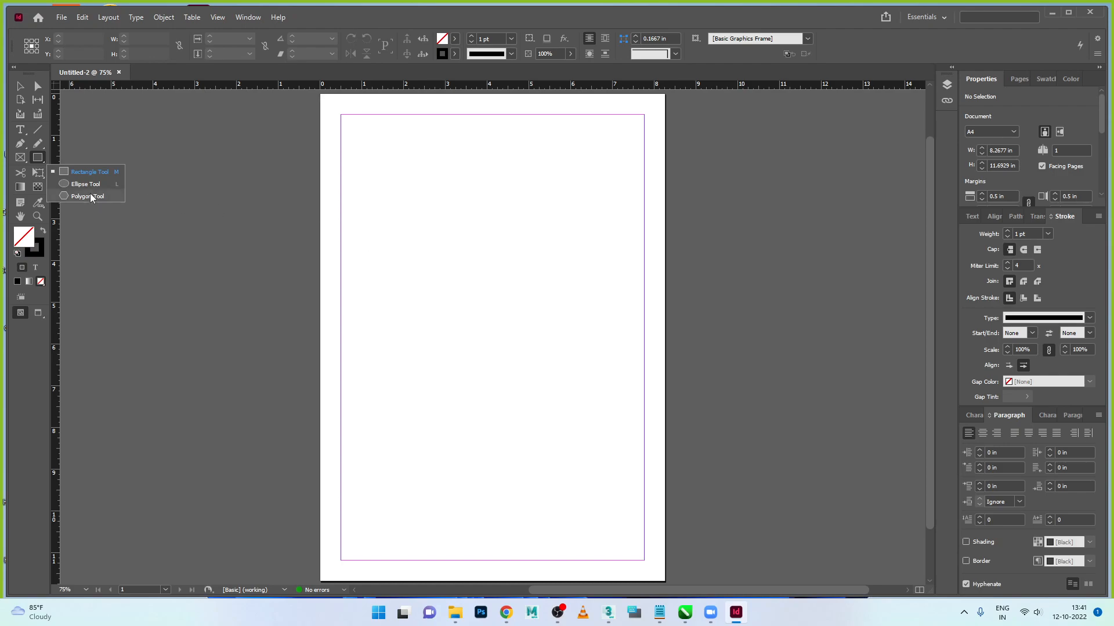
click(88, 171)
drag(340, 135, 533, 220)
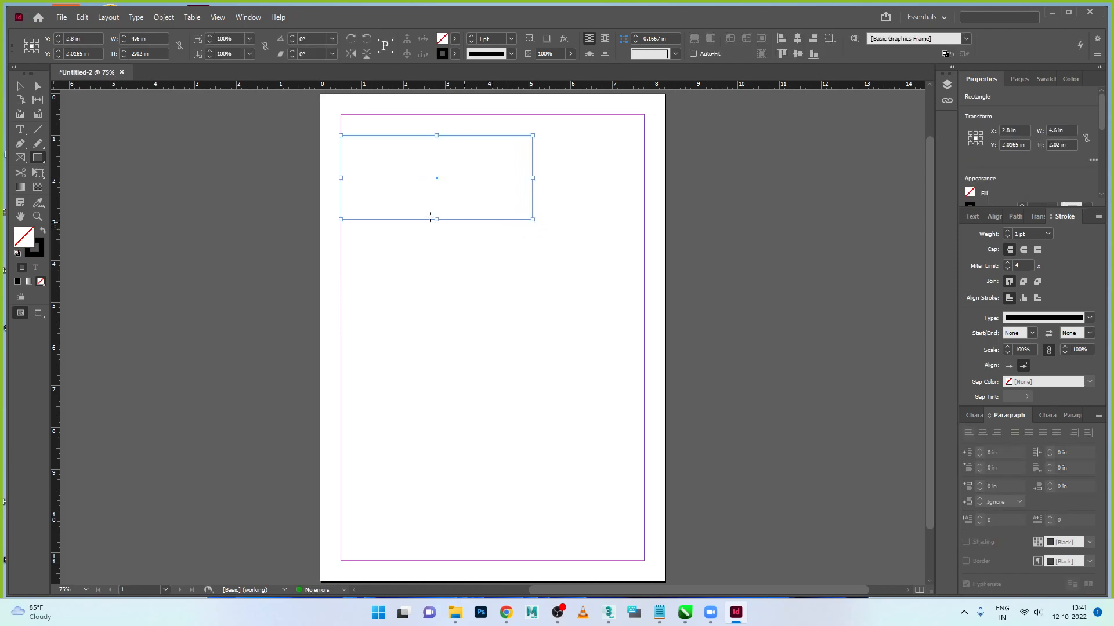
click(455, 39)
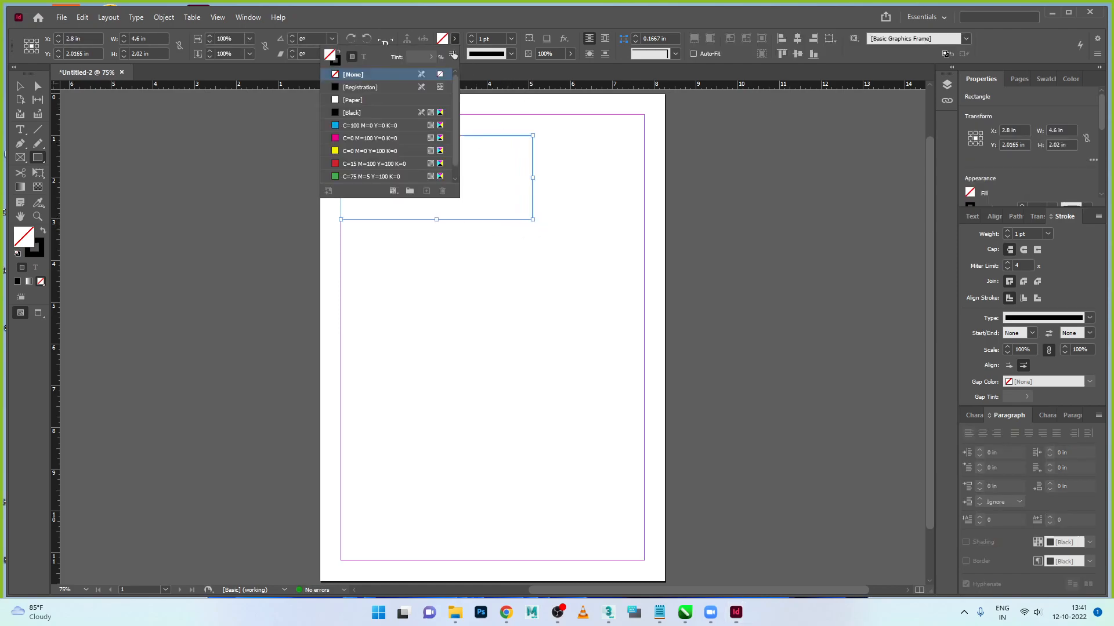
click(395, 138)
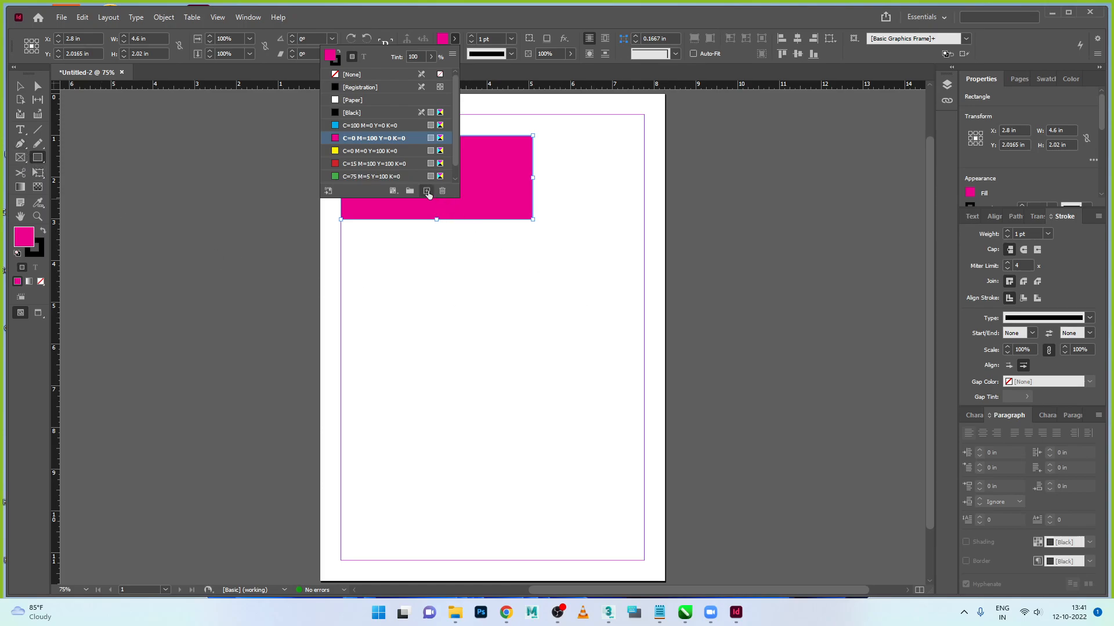
click(384, 127)
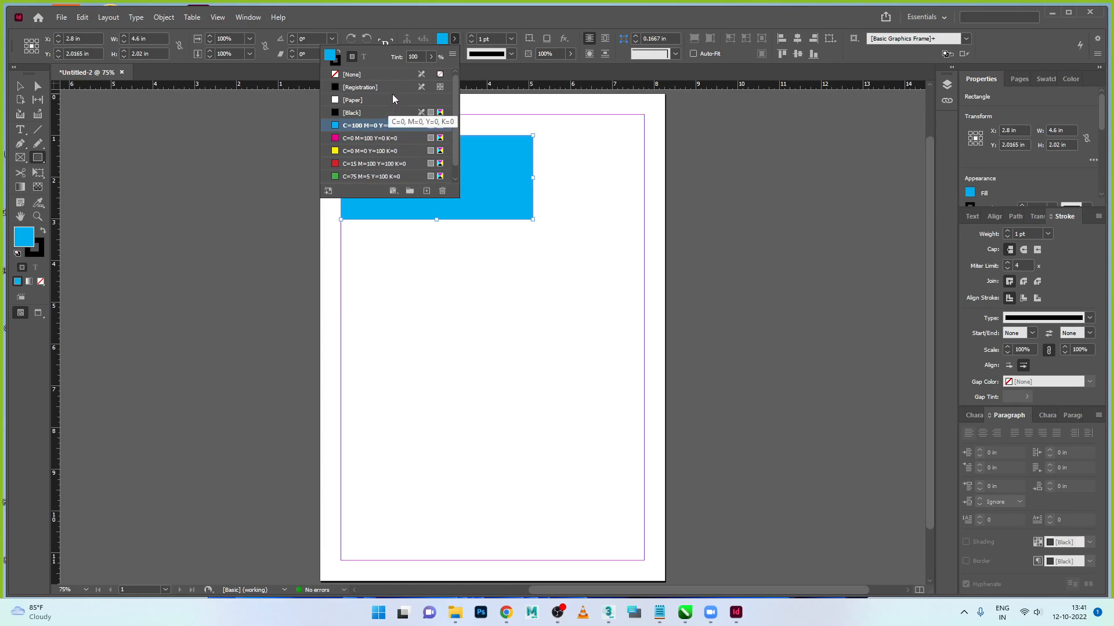
Step: Draw an ellipse about 2.61 × 2.64 in mid-page and a hexagon about 2.27 × 2.16 in below it
drag(38, 157, 68, 184)
drag(430, 274, 540, 384)
drag(37, 161, 77, 197)
drag(497, 446, 593, 535)
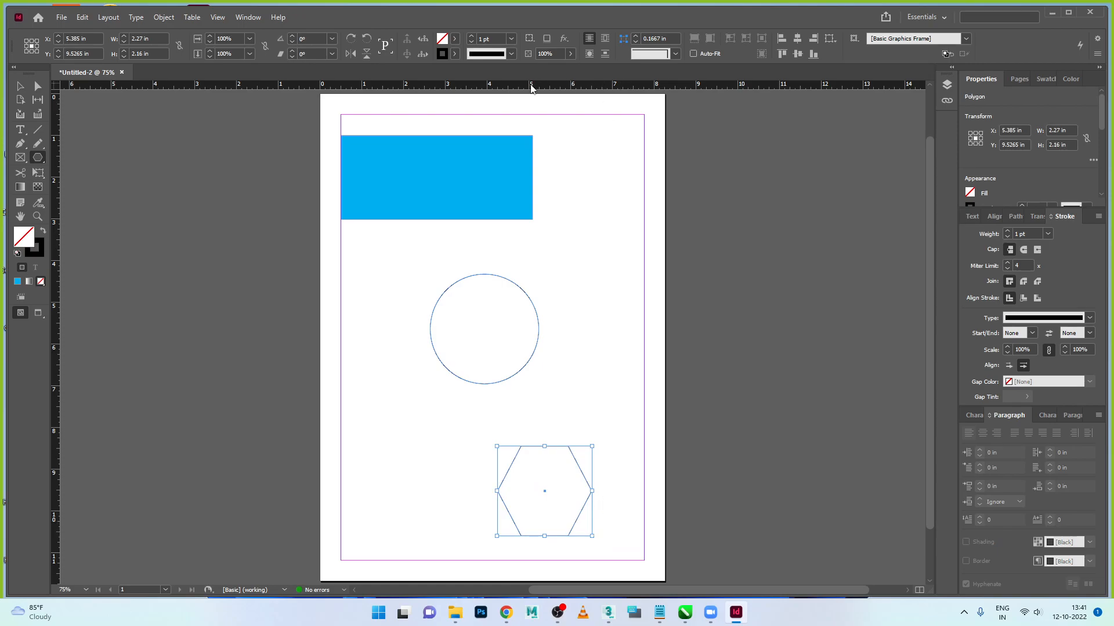
Step: Fill the hexagon with yellow, C=0 M=0 Y=100 K=0, and the ellipse with magenta, C=0 M=100 Y=0 K=0
click(453, 39)
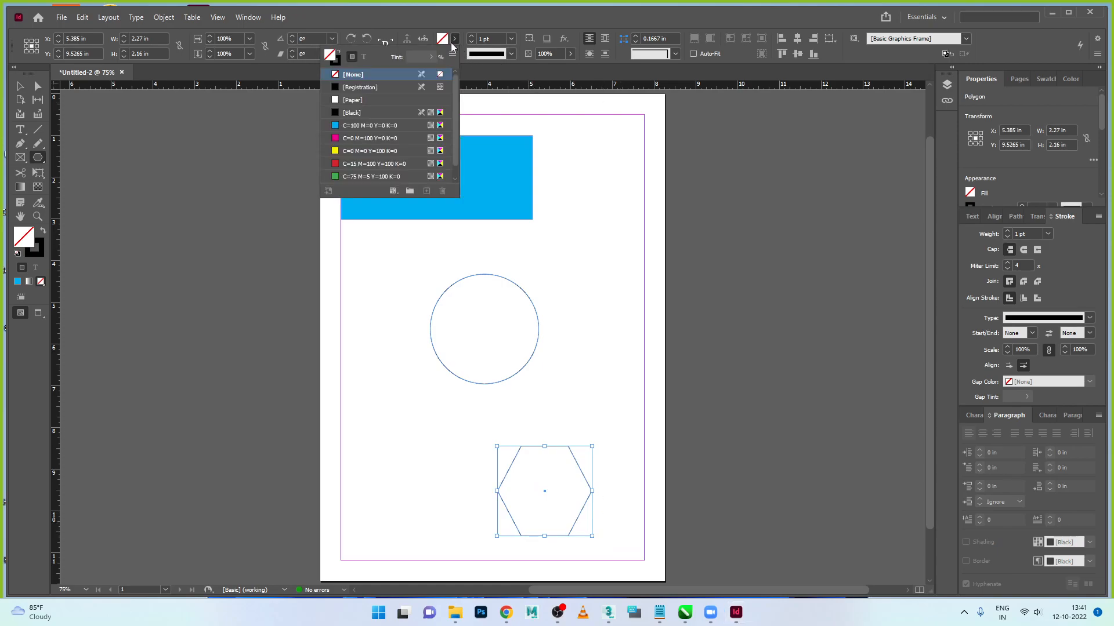
click(377, 152)
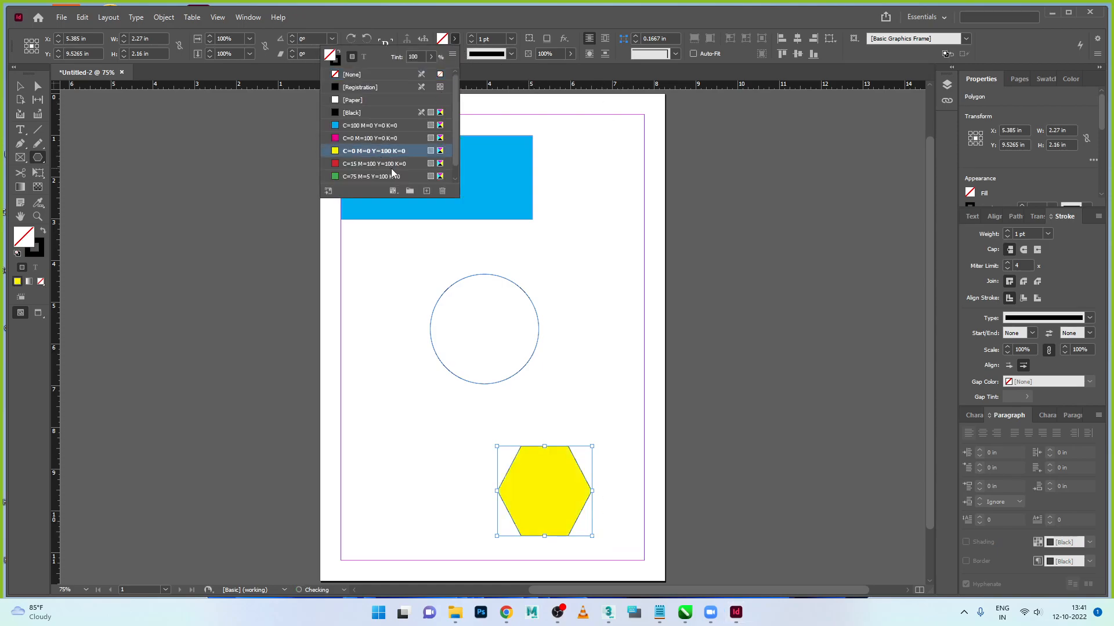
ctrl+click(540, 325)
ctrl+click(540, 325)
ctrl+click(539, 325)
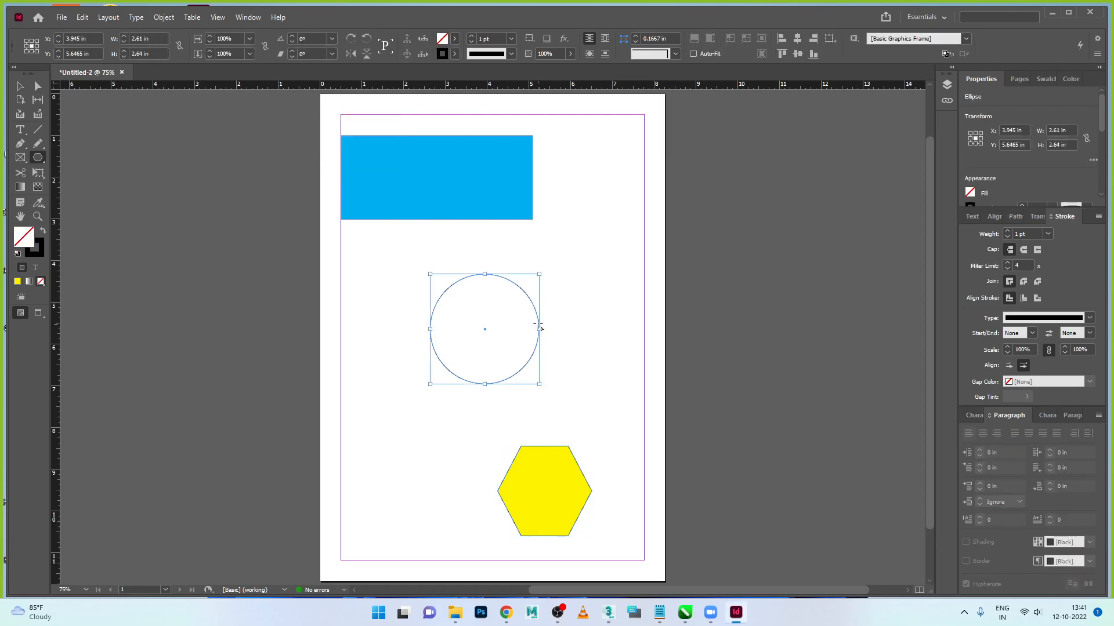
click(456, 39)
click(394, 138)
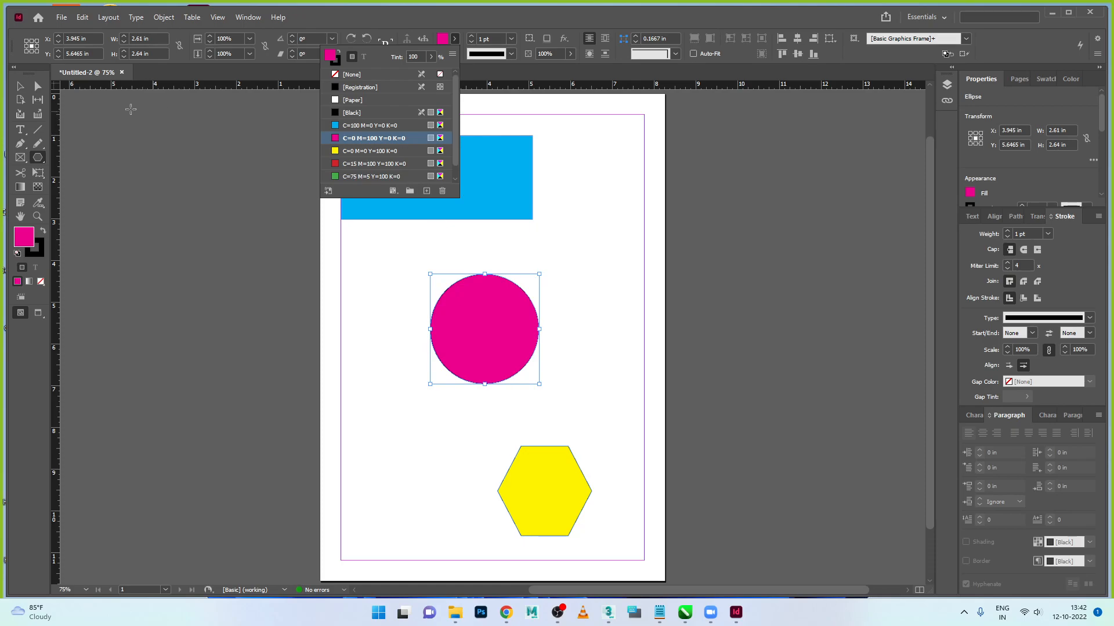
Step: Move the magenta circle up and to the left, place the yellow hexagon directly beneath it, and deselect
click(17, 87)
drag(524, 297, 479, 268)
drag(570, 482, 470, 416)
click(555, 406)
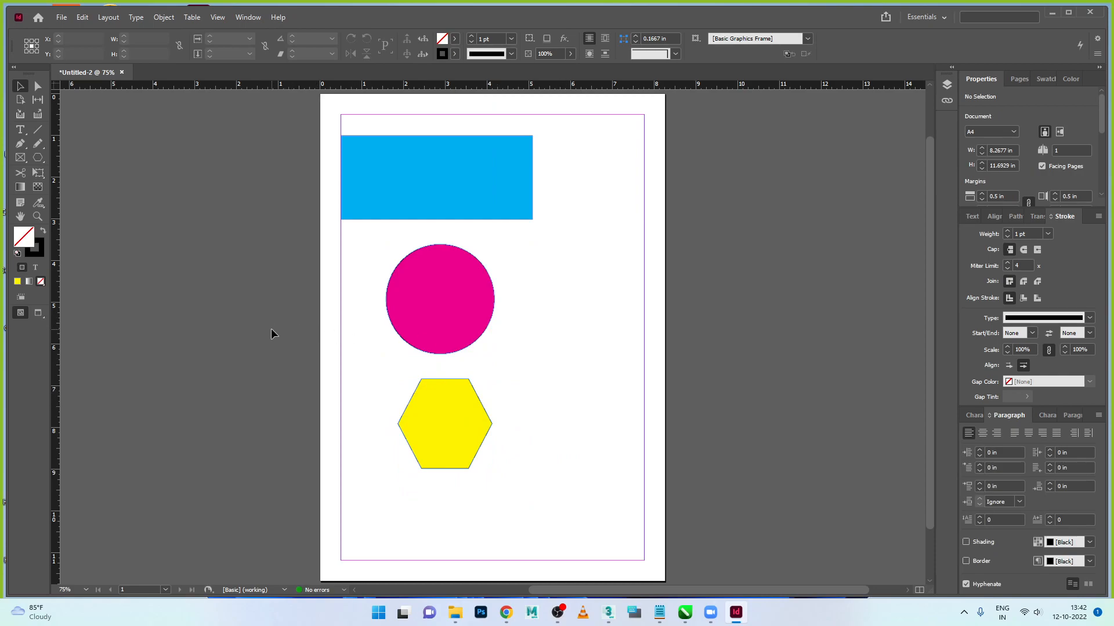
Step: Draw two rectangle frames, about 3.86 × 1.86 in beside the circle and 2.48 × 2.35 in beside the hexagon
click(24, 162)
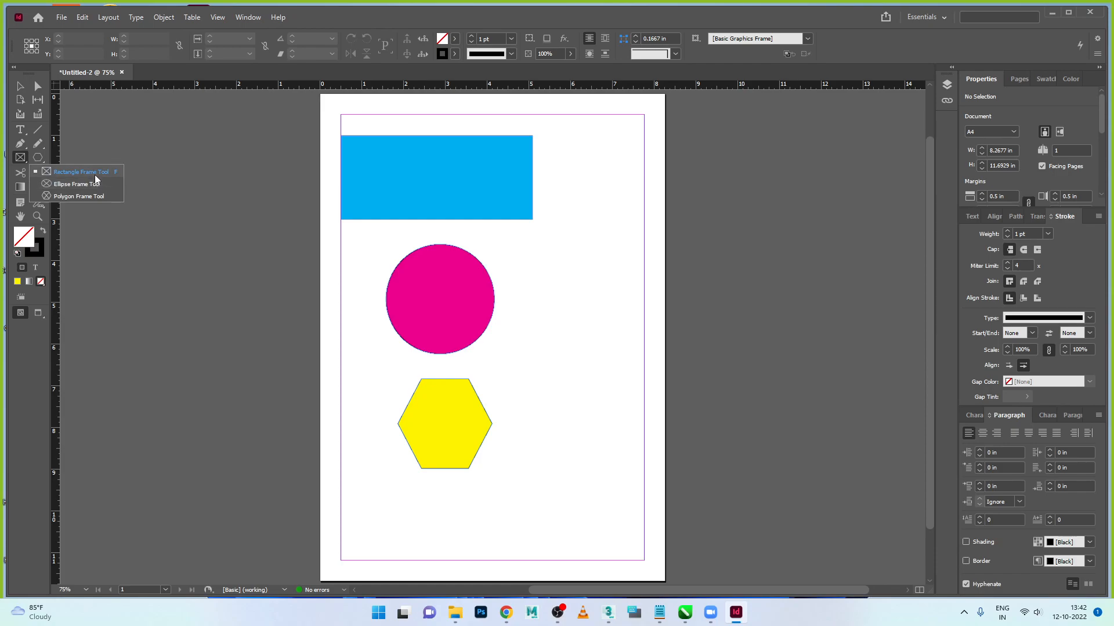
click(95, 175)
drag(508, 251, 670, 329)
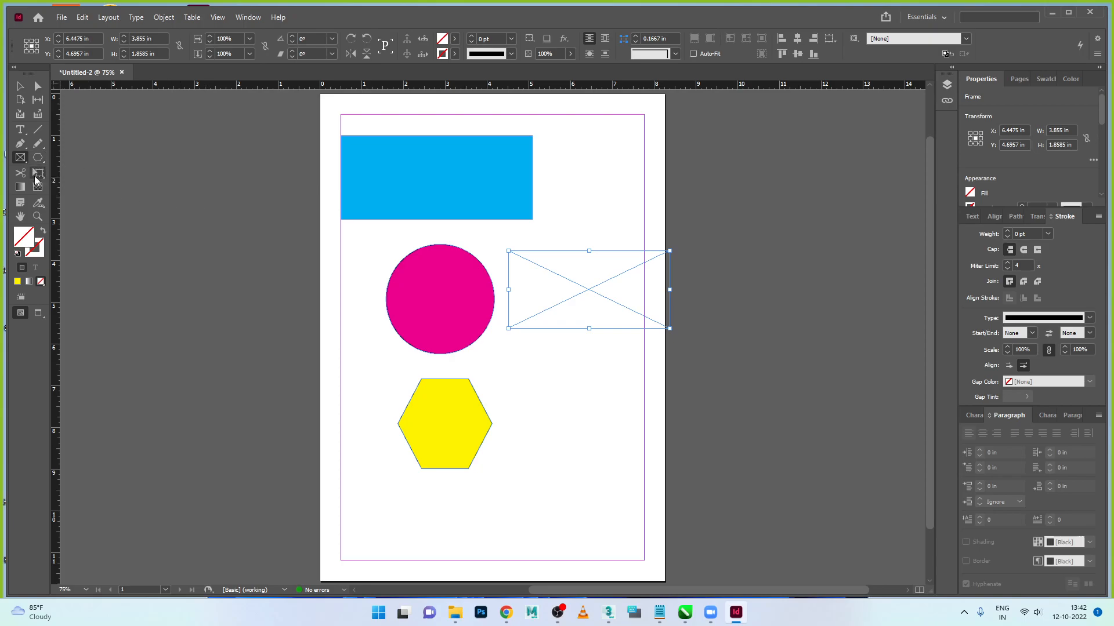
drag(529, 371, 633, 469)
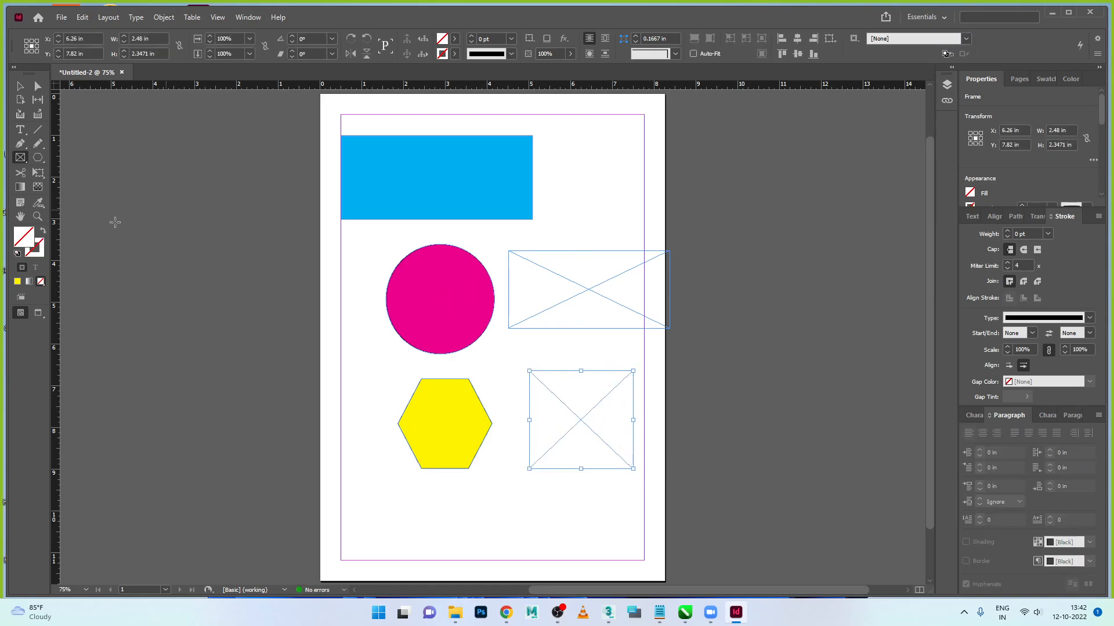
Step: Draw an ellipse frame about 2.88 × 3.03 in and move it onto the pasteboard to the right of the page
click(25, 162)
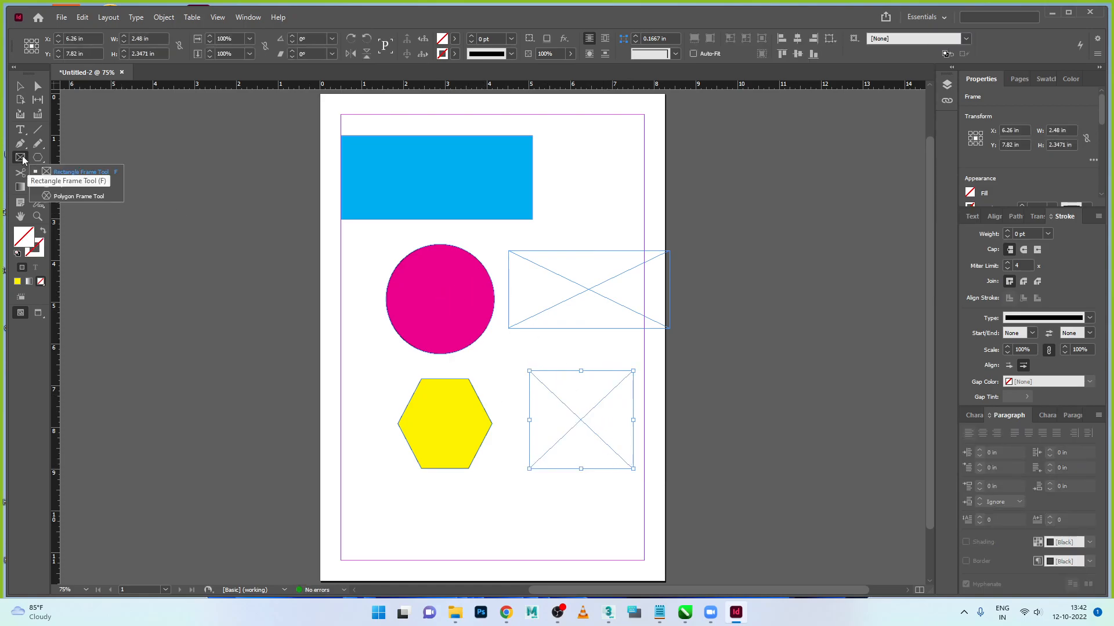
click(57, 184)
drag(301, 426, 421, 553)
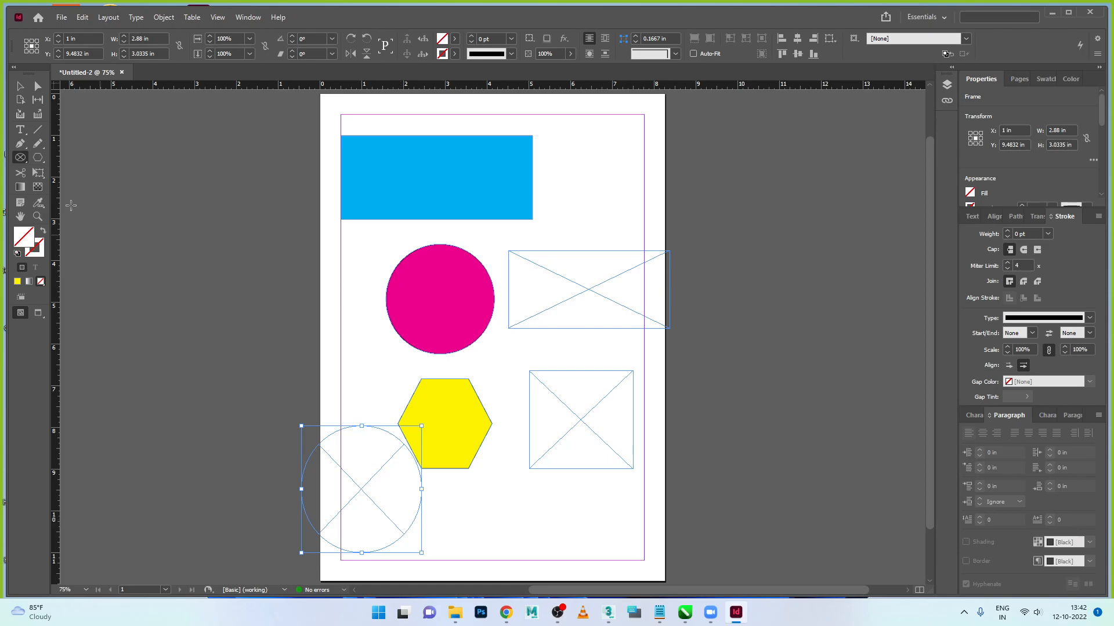
click(19, 158)
click(20, 86)
drag(371, 497, 759, 397)
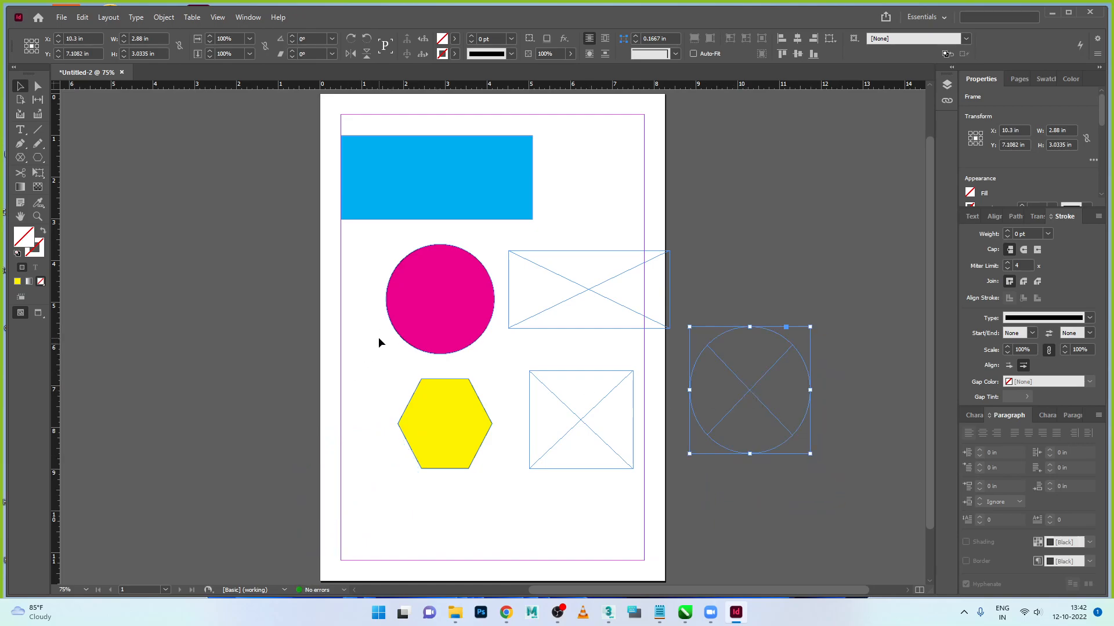
Step: Place the image 01b9b41af6a7b5f960356c5bb8a5b3f8.jpg from the Desktop into the cyan rectangle
click(485, 201)
click(62, 18)
click(84, 181)
click(514, 348)
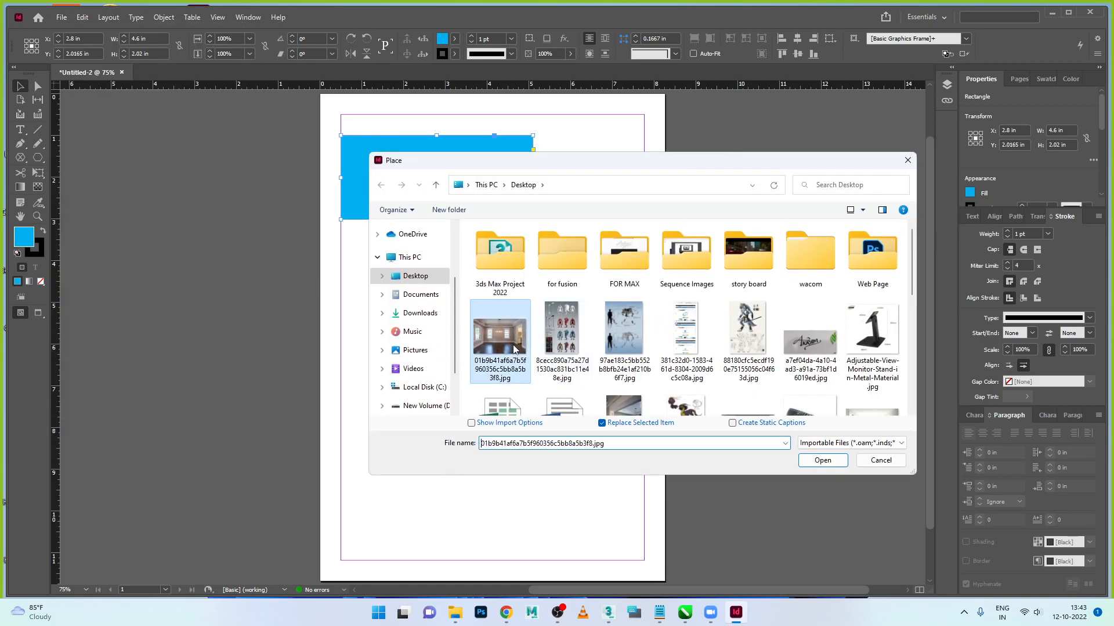
click(828, 462)
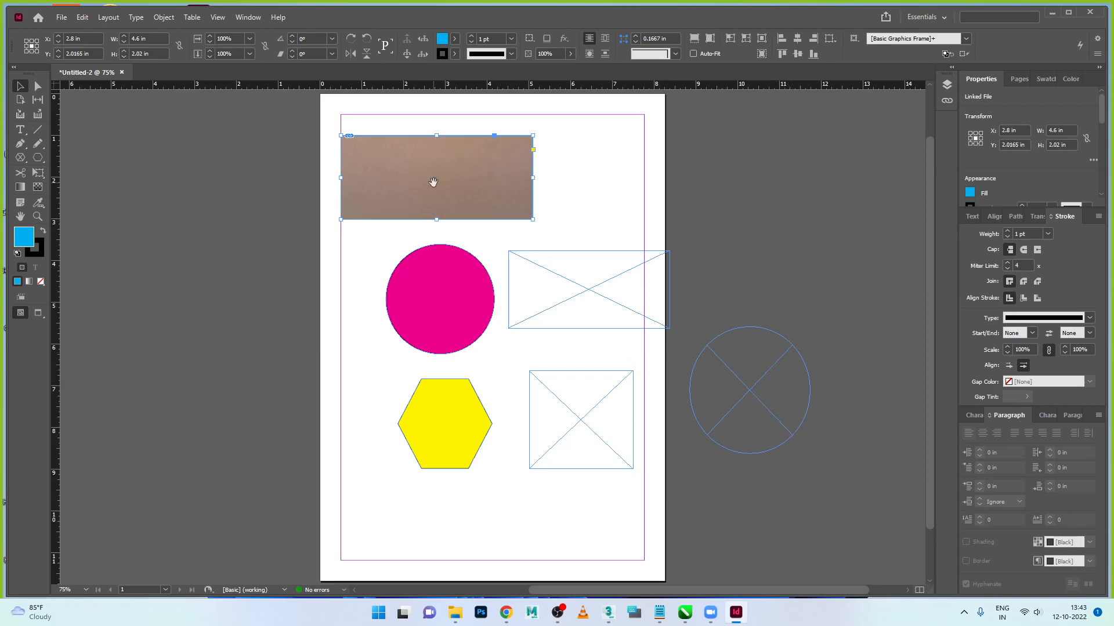
Step: Replace the rectangle's image with dining-room-left-side.jpg from the Desktop
click(61, 17)
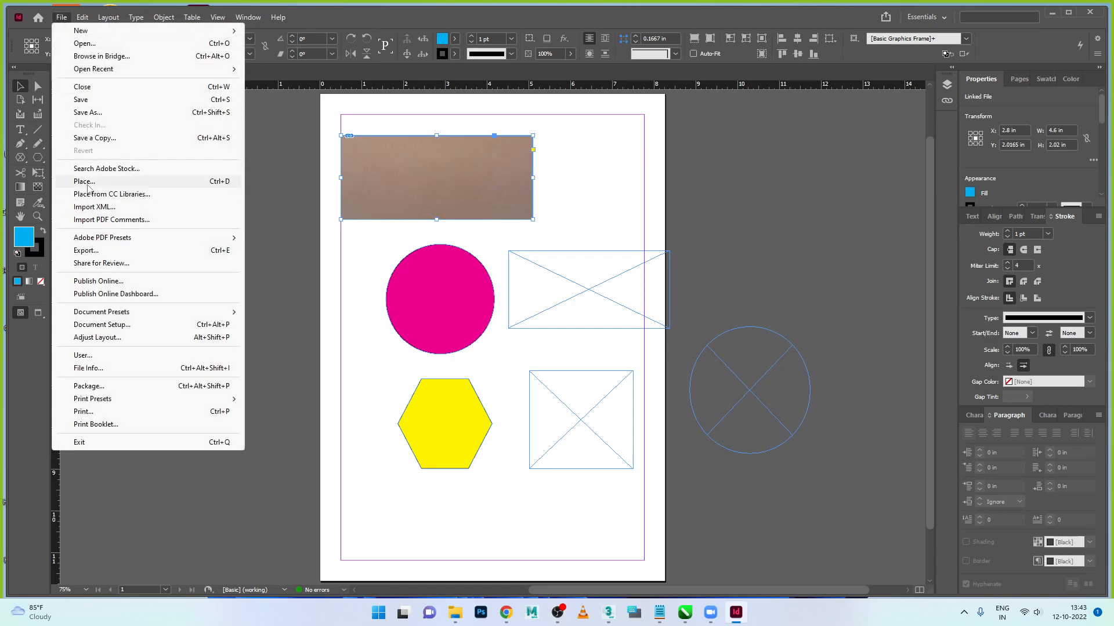
click(88, 181)
scroll(500, 301, down, 2)
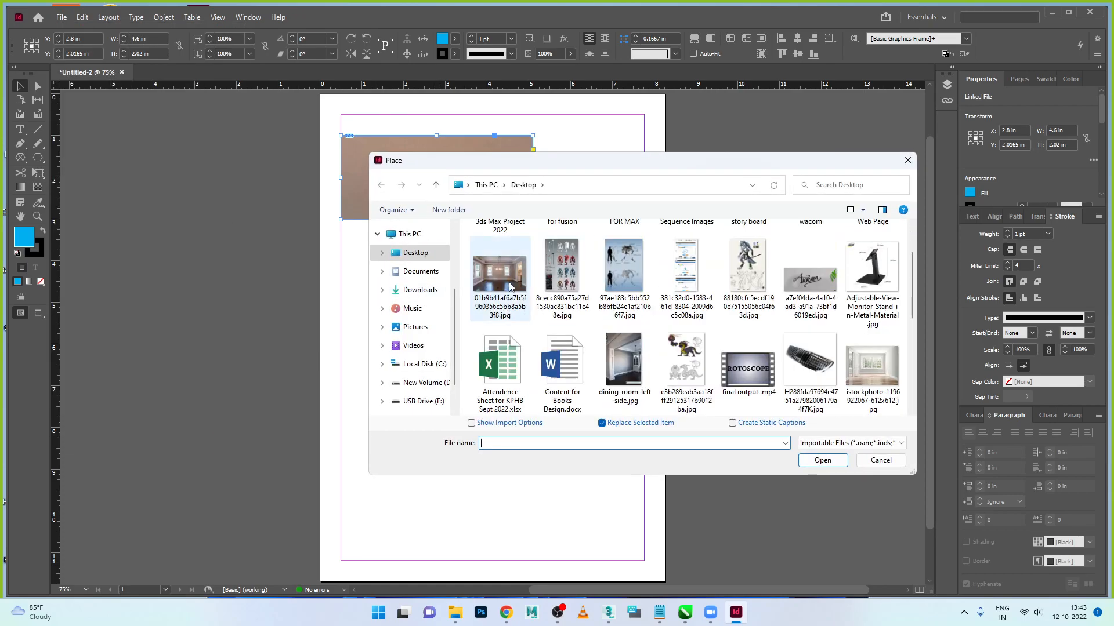
click(500, 277)
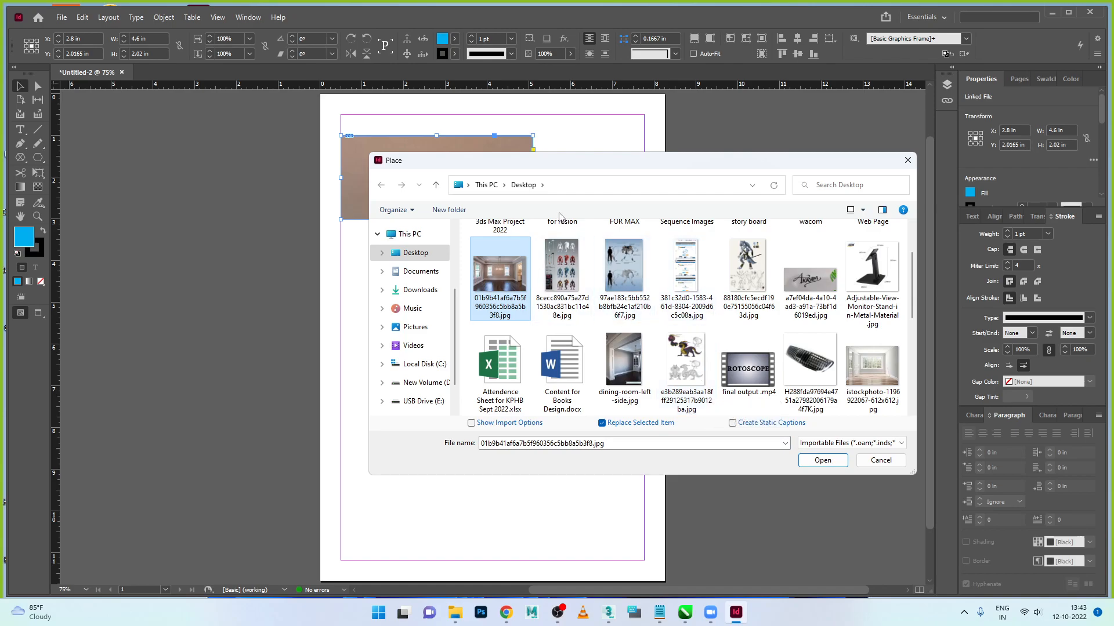
scroll(565, 333, down, 1)
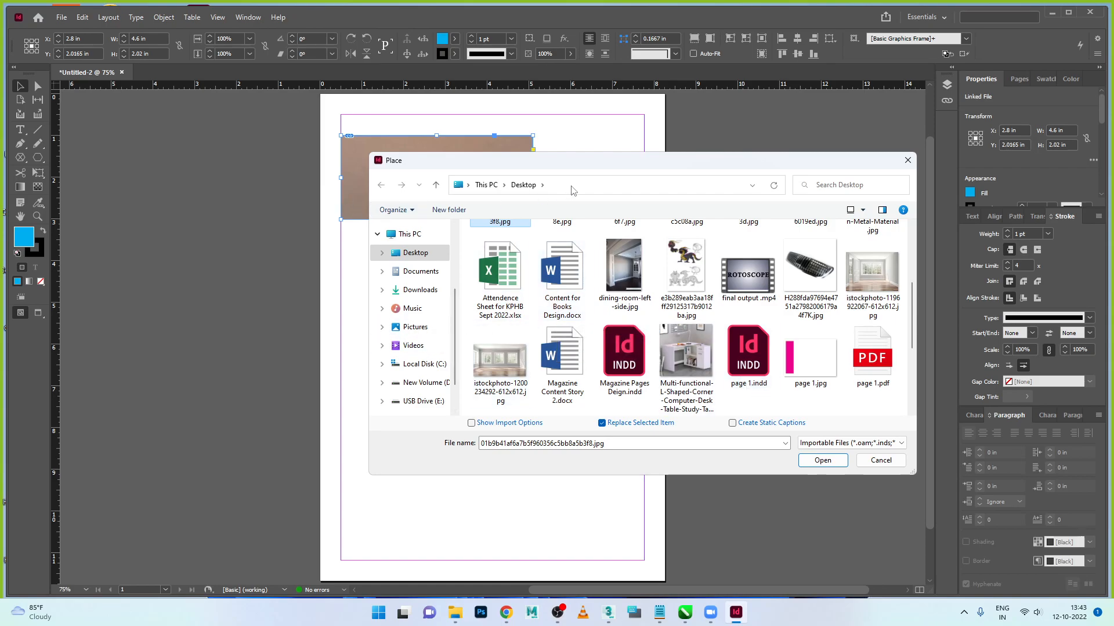
drag(583, 174, 429, 168)
click(477, 277)
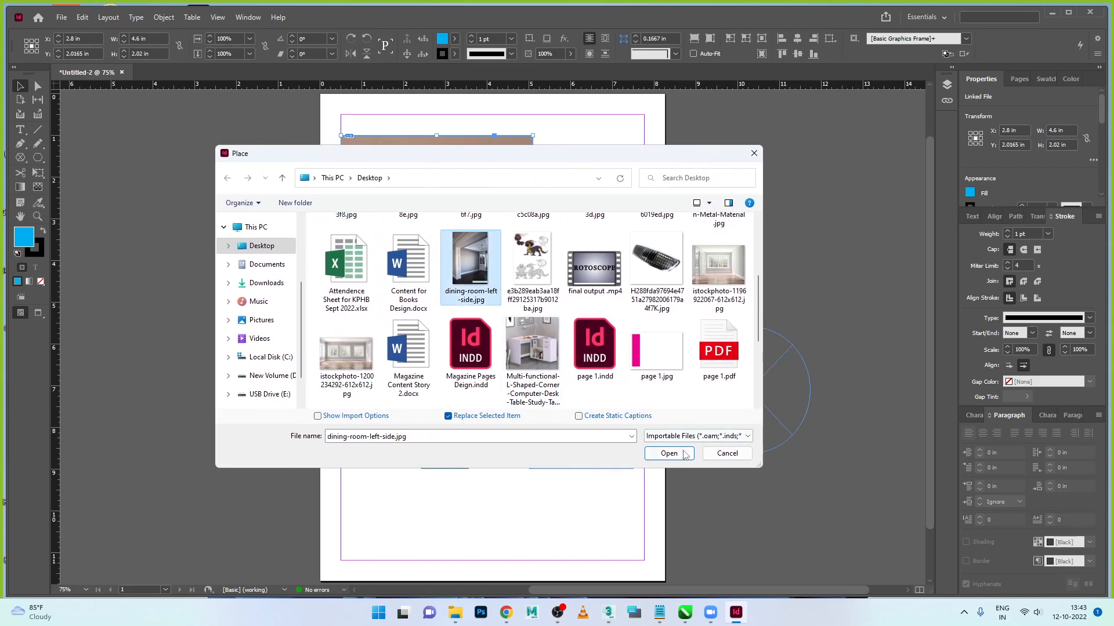
click(683, 453)
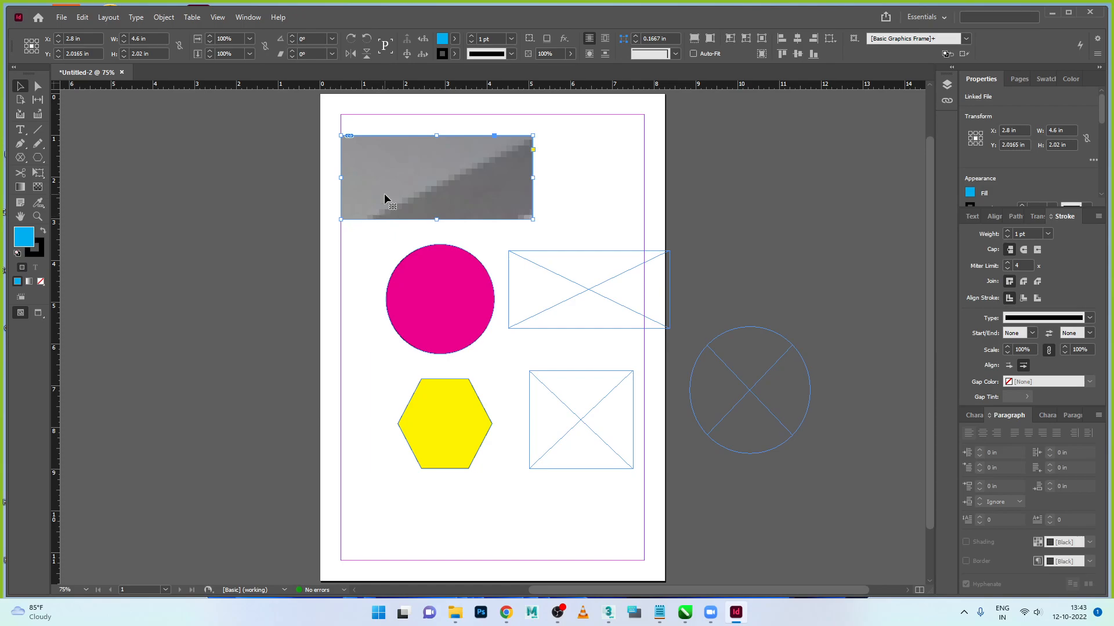
click(430, 288)
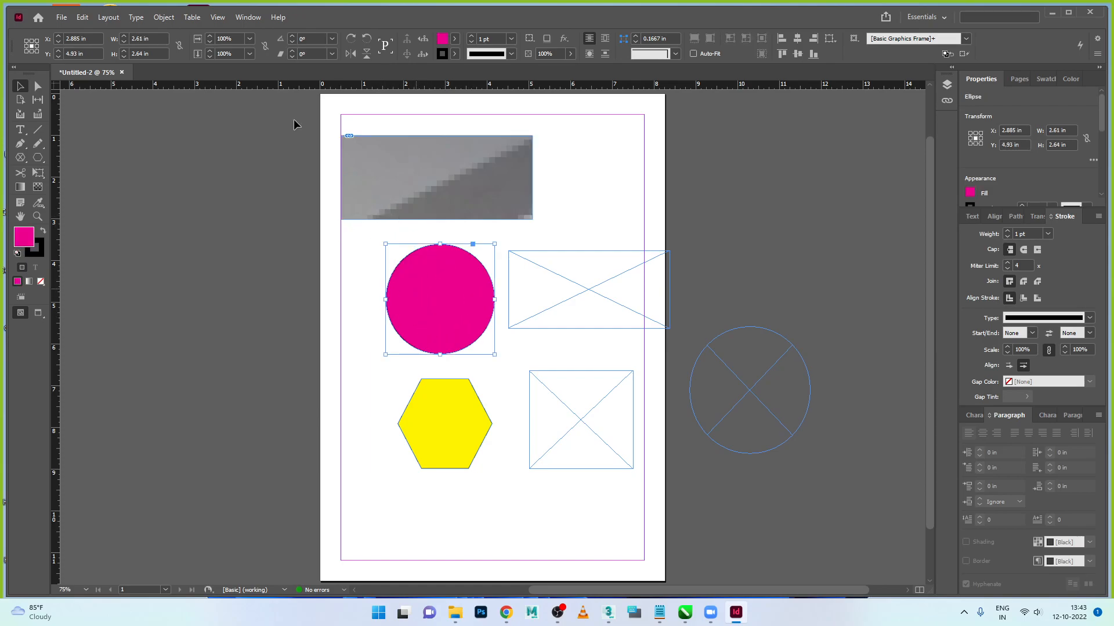
click(62, 18)
click(93, 180)
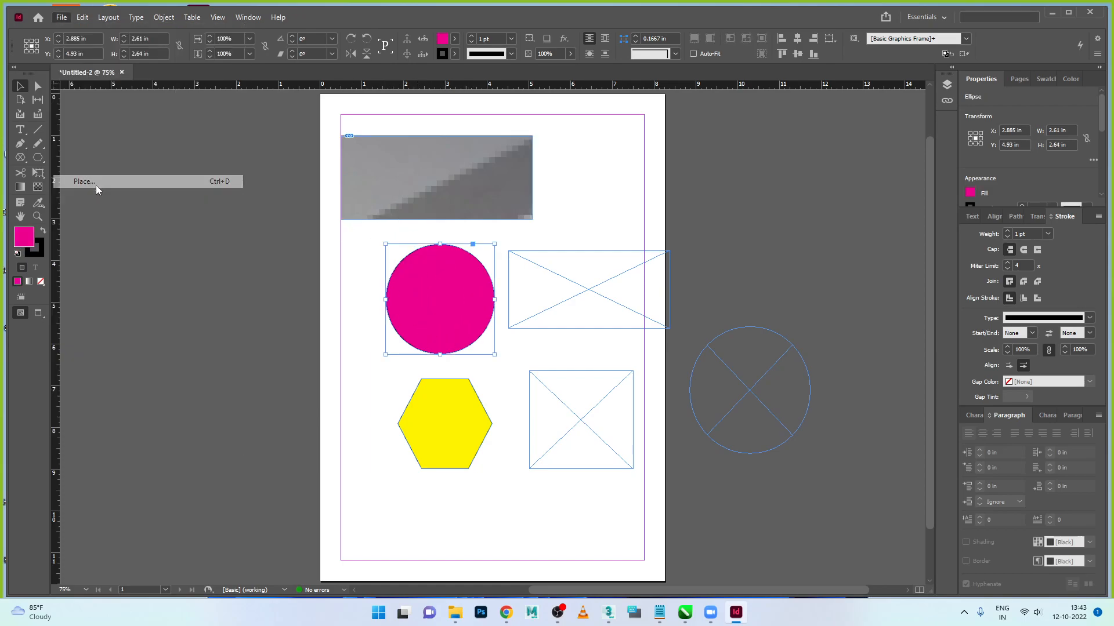
scroll(562, 349, down, 6)
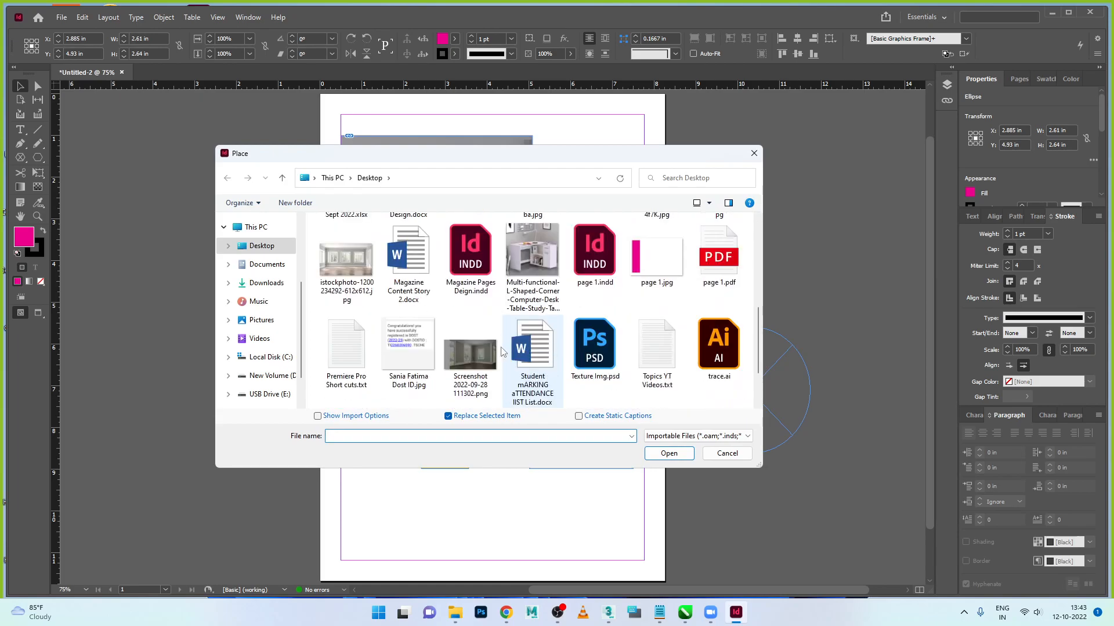
click(357, 274)
click(669, 453)
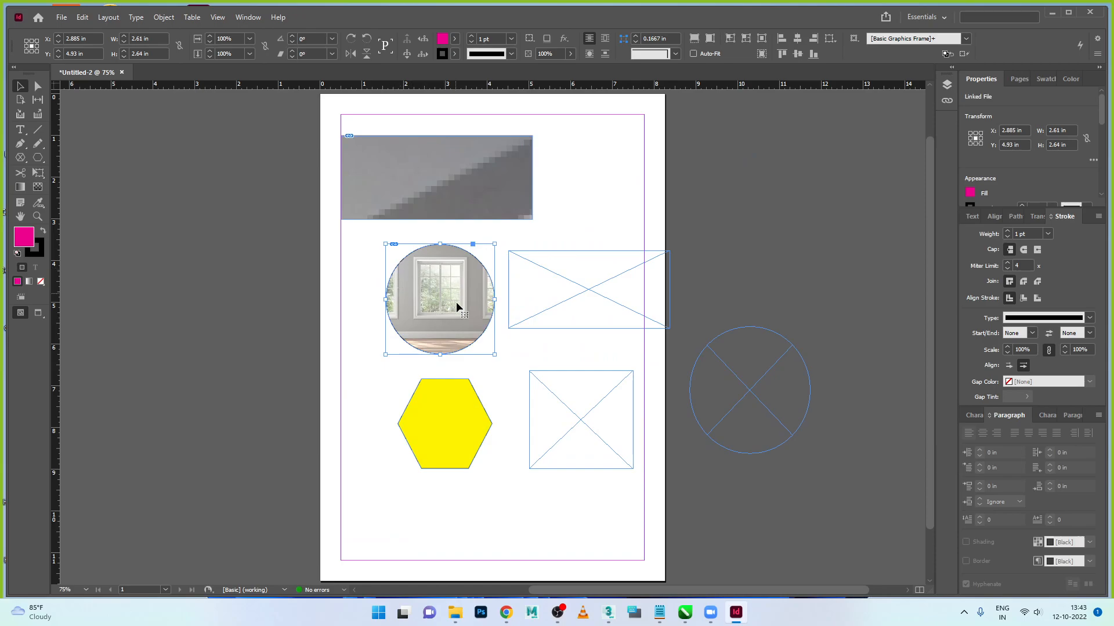
click(624, 308)
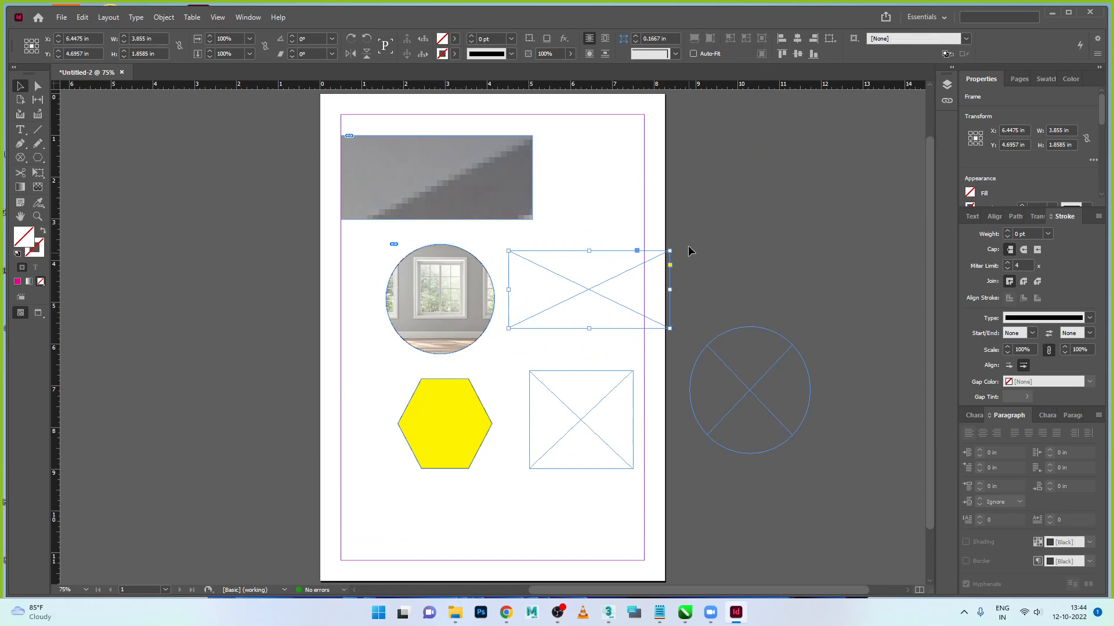
drag(752, 270, 674, 353)
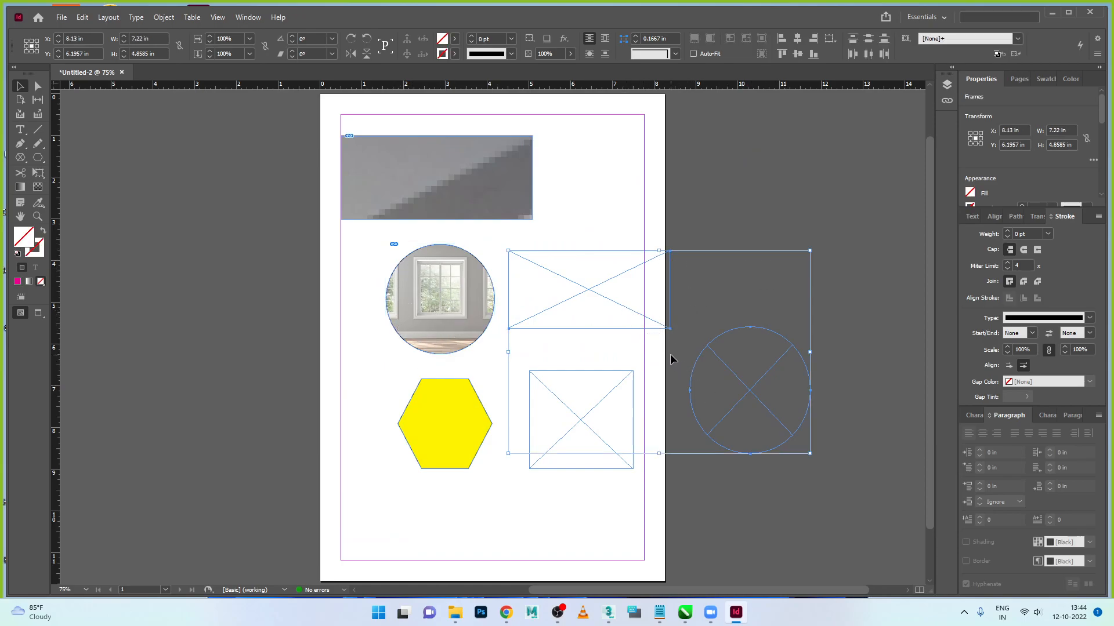
click(693, 308)
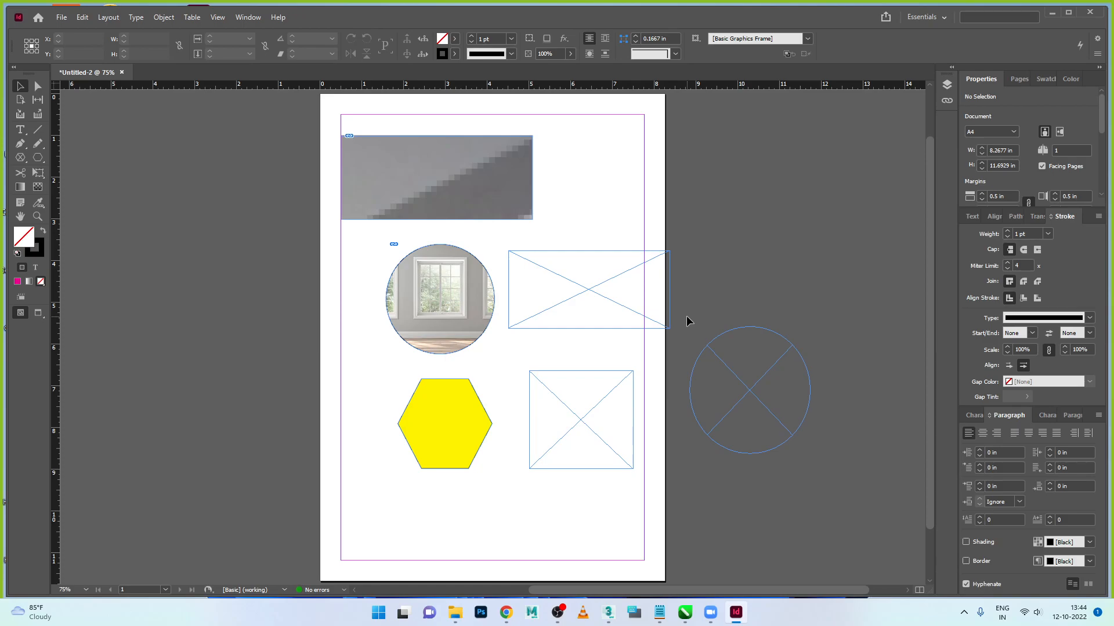
Step: Place the Multi-functional-L-Shaped-Corner-Computer-Desk image from the Desktop into the empty square frame beside the yellow hexagon
drag(728, 247, 609, 391)
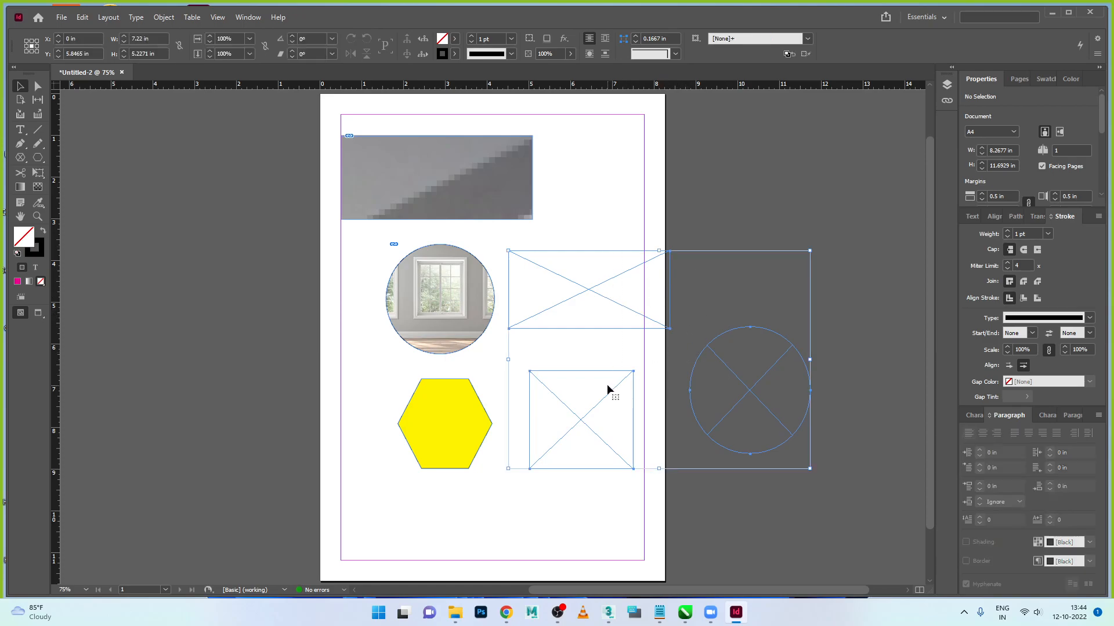
click(659, 497)
click(616, 447)
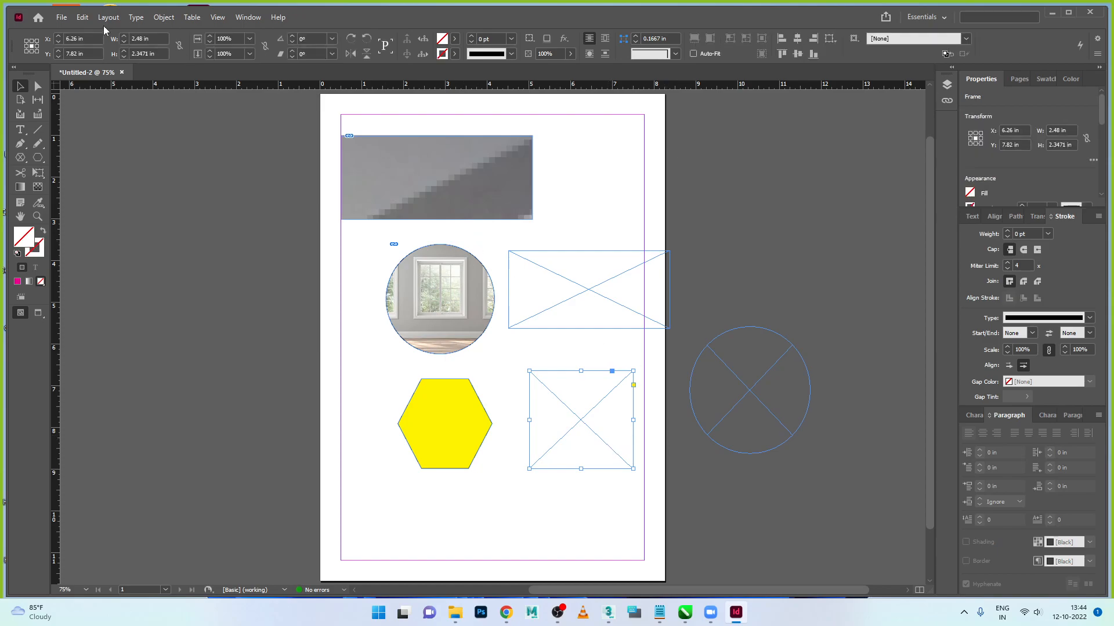
click(61, 18)
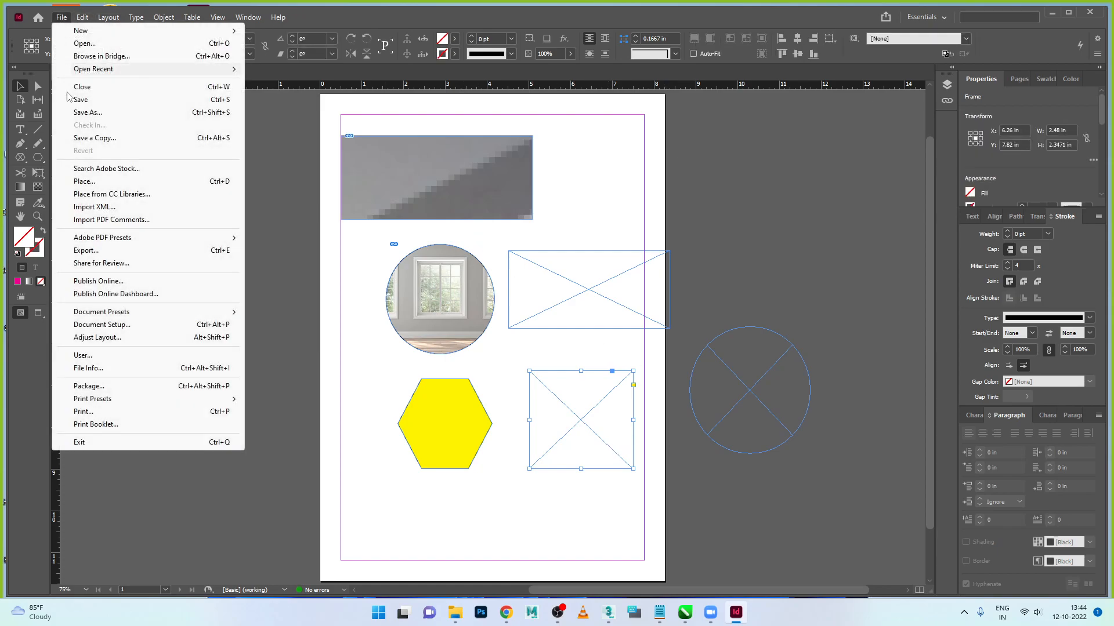
click(116, 179)
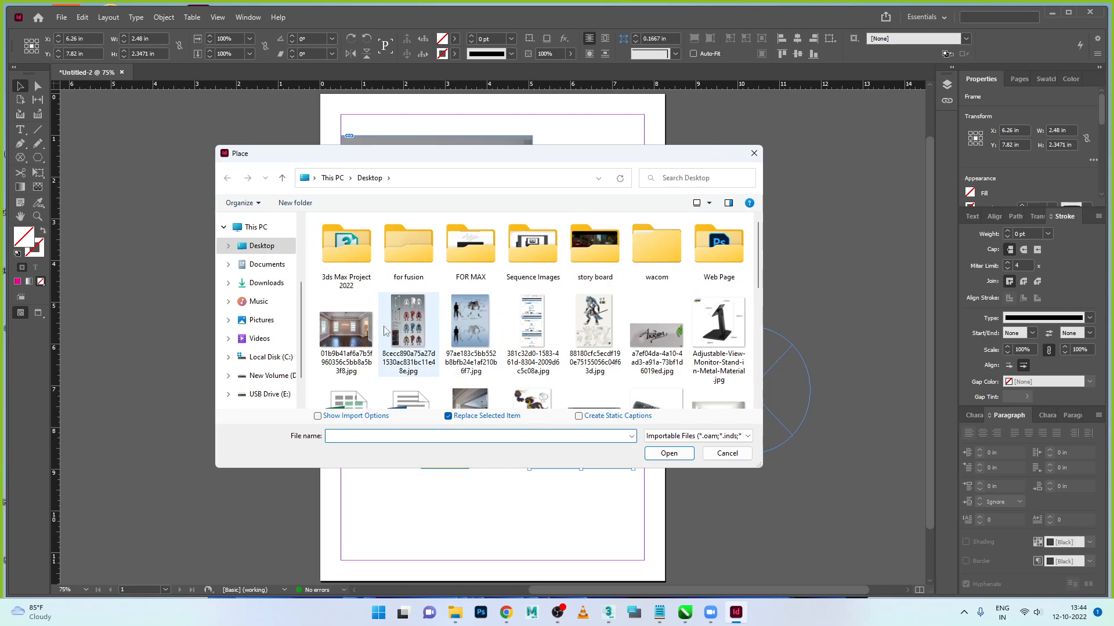
click(369, 332)
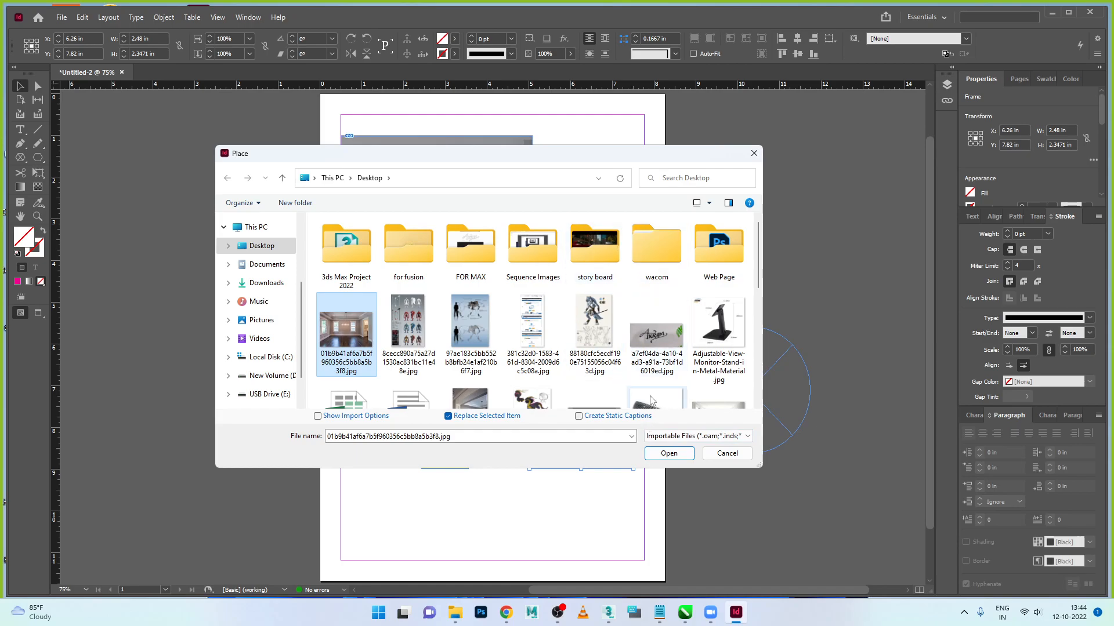
scroll(700, 348, down, 3)
click(533, 348)
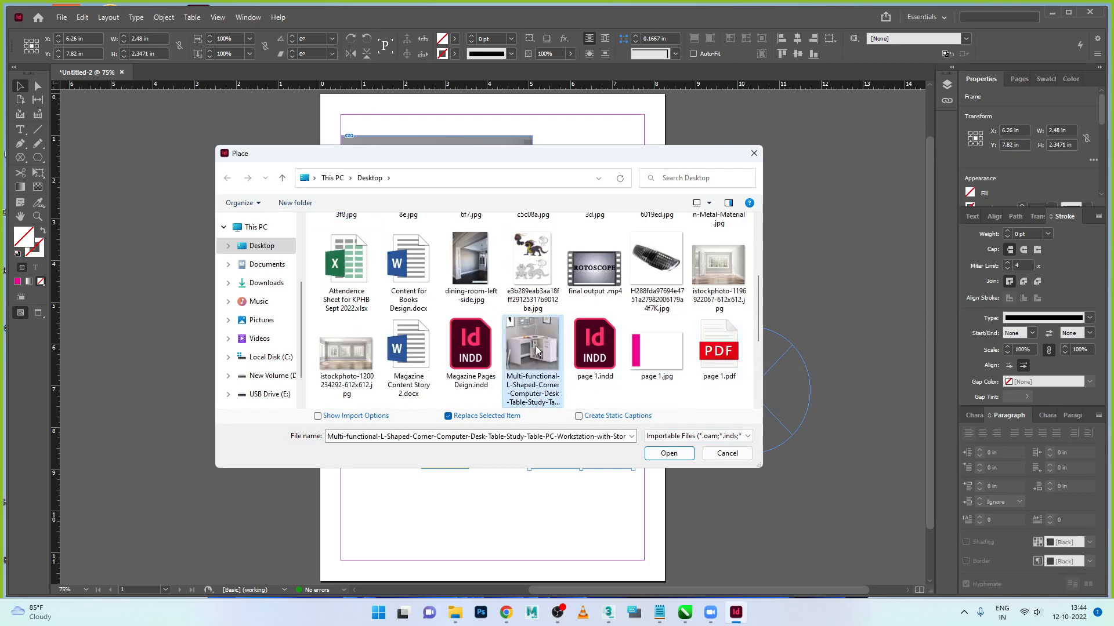
click(668, 447)
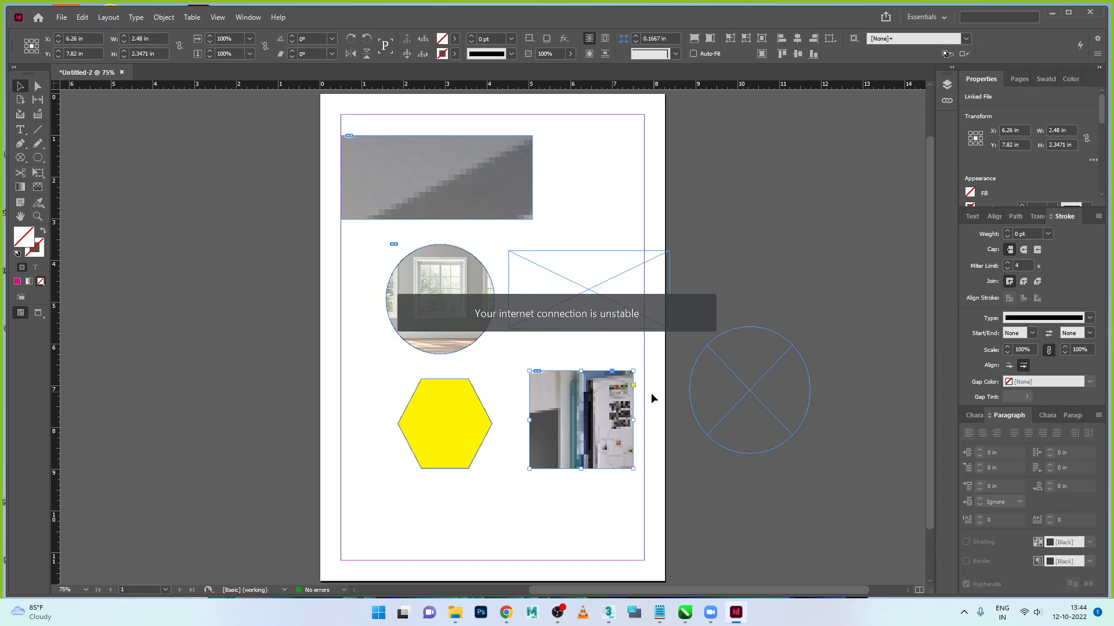
Step: Place the same Multi-functional-L-Shaped-Corner-Computer-Desk image into the ellipse frame on the pasteboard and shift the picture upward inside the frame
click(709, 406)
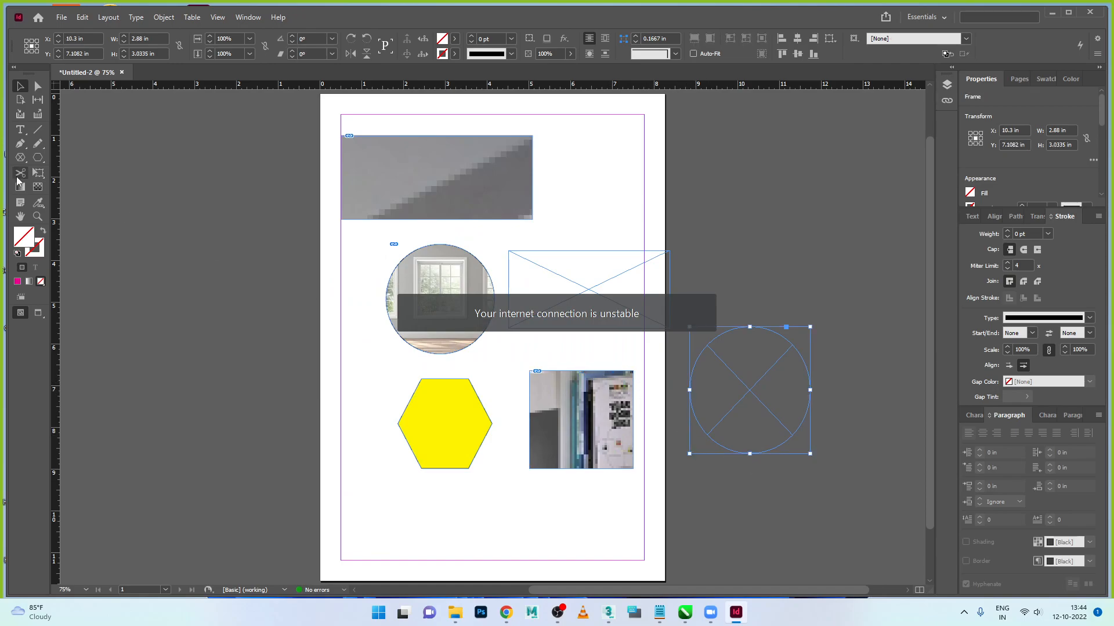
click(60, 18)
click(87, 182)
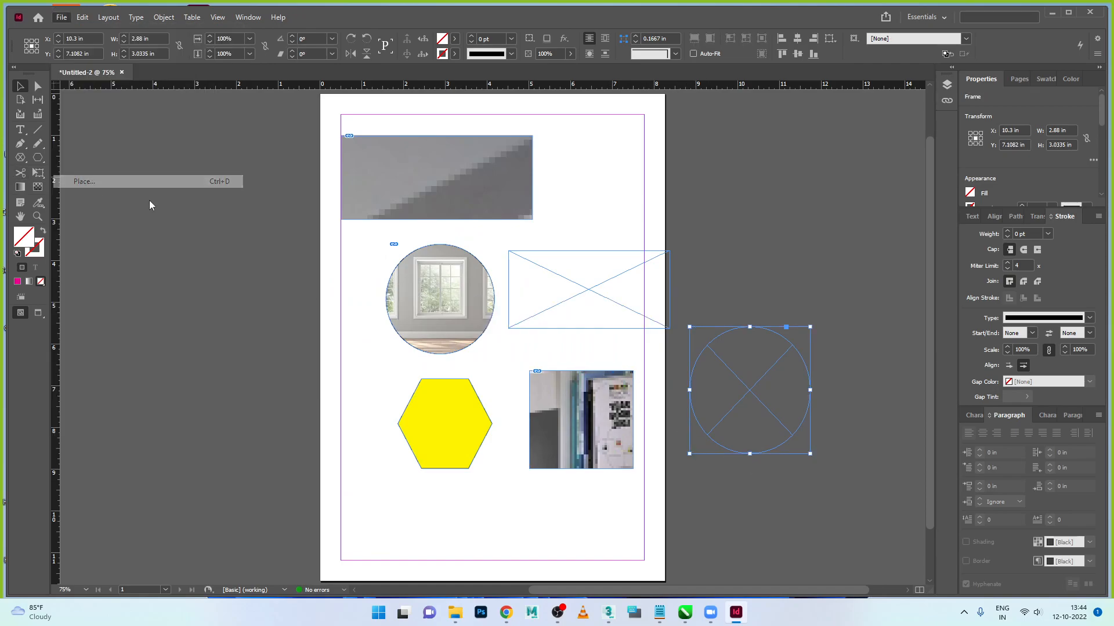
scroll(481, 305, down, 5)
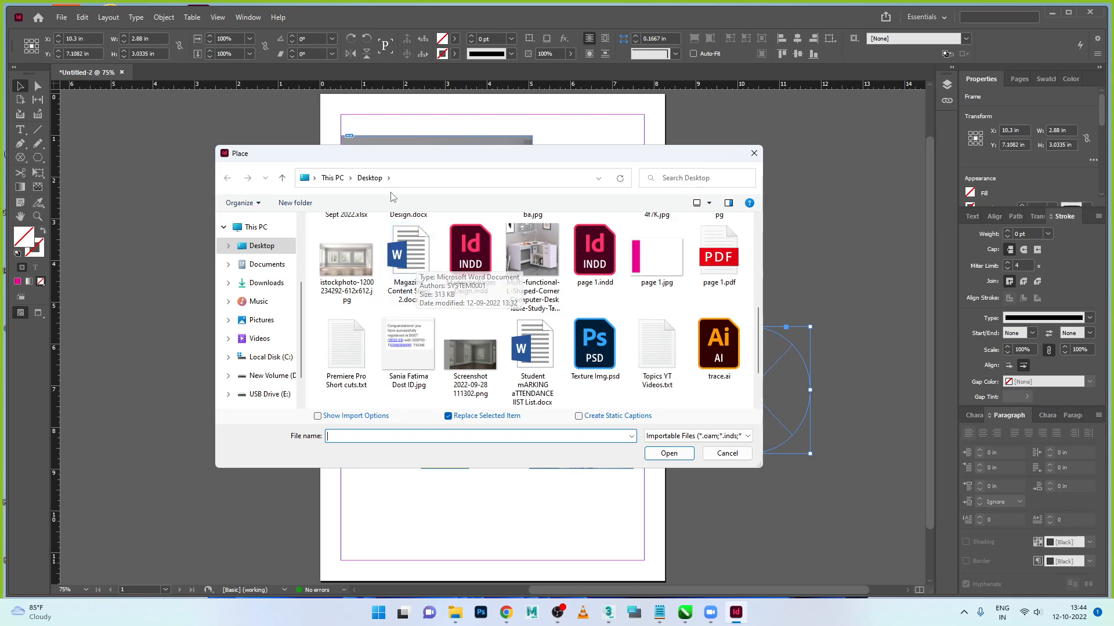
scroll(364, 267, down, 1)
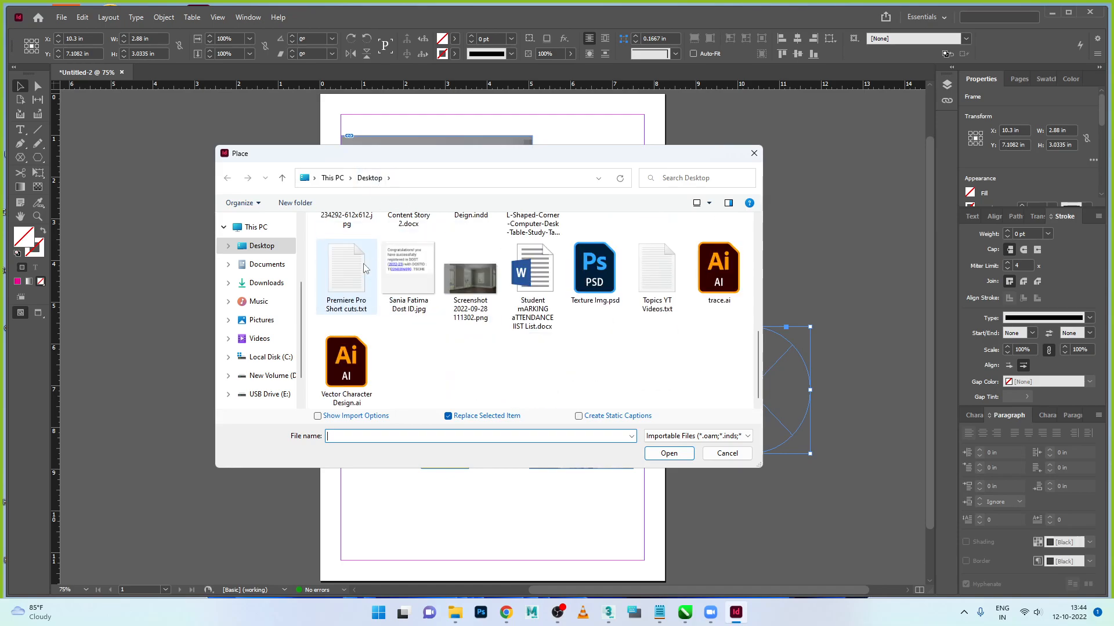
scroll(365, 268, up, 2)
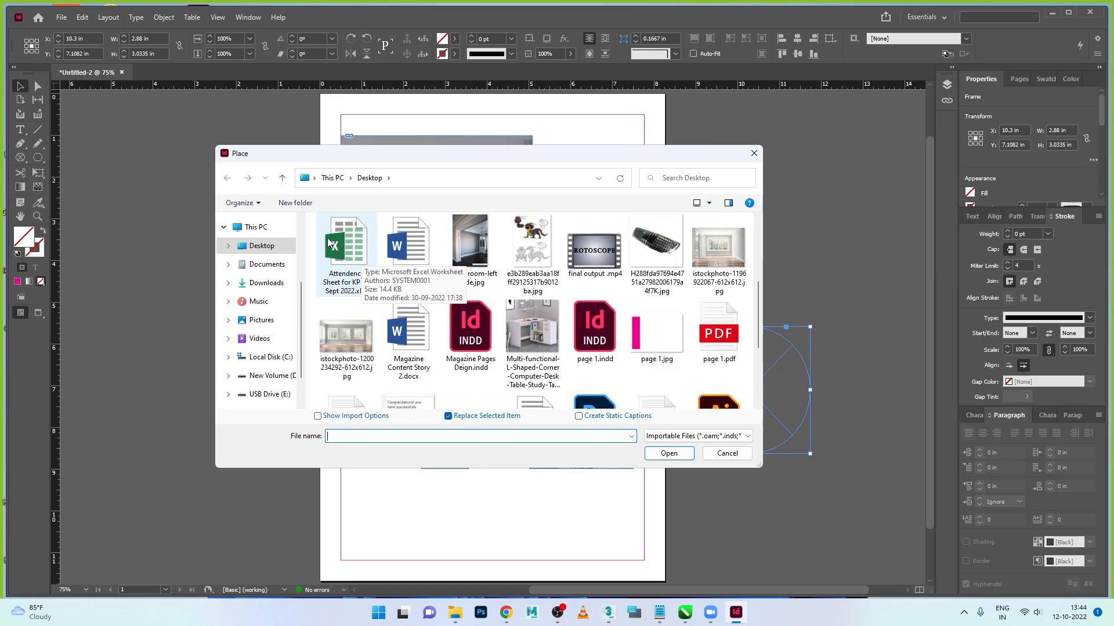
scroll(326, 243, down, 1)
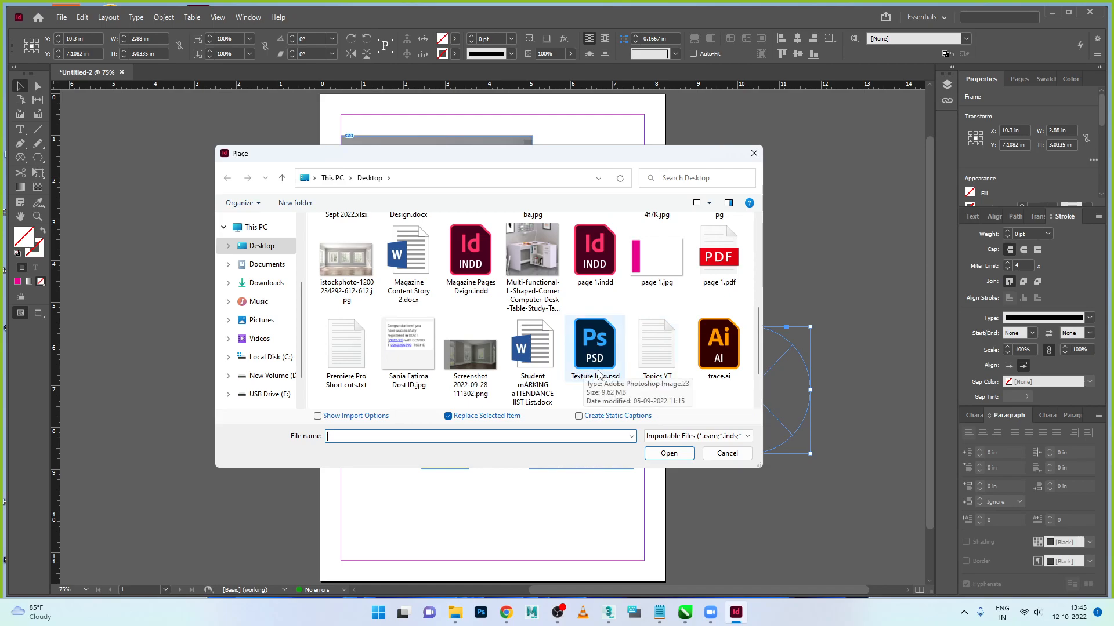
scroll(606, 383, down, 2)
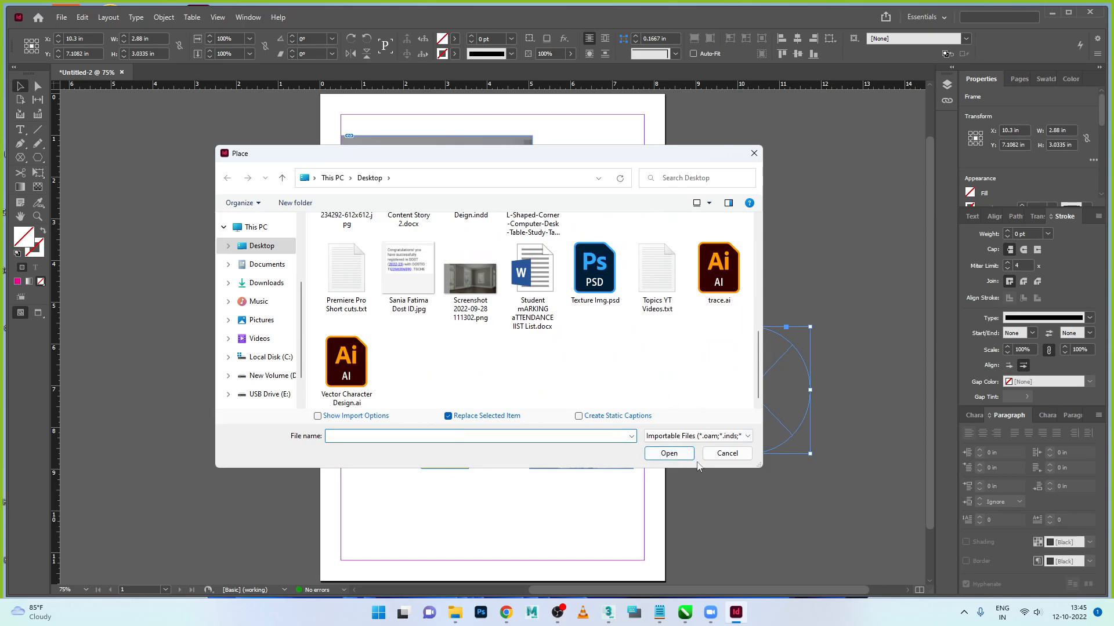
scroll(505, 342, up, 5)
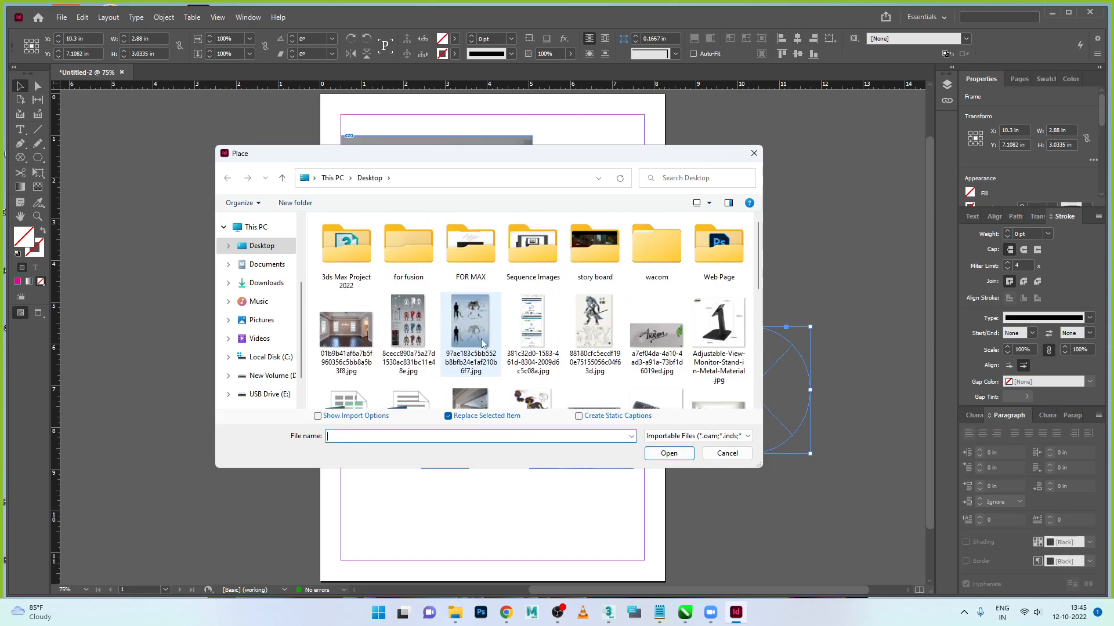
click(525, 351)
click(669, 453)
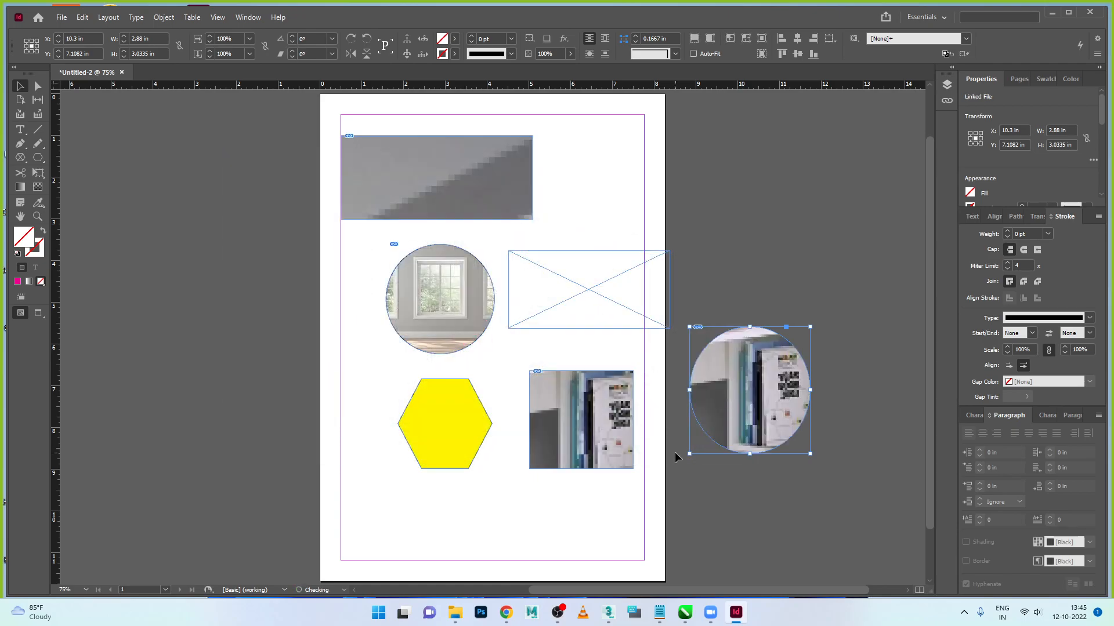
drag(769, 396, 761, 355)
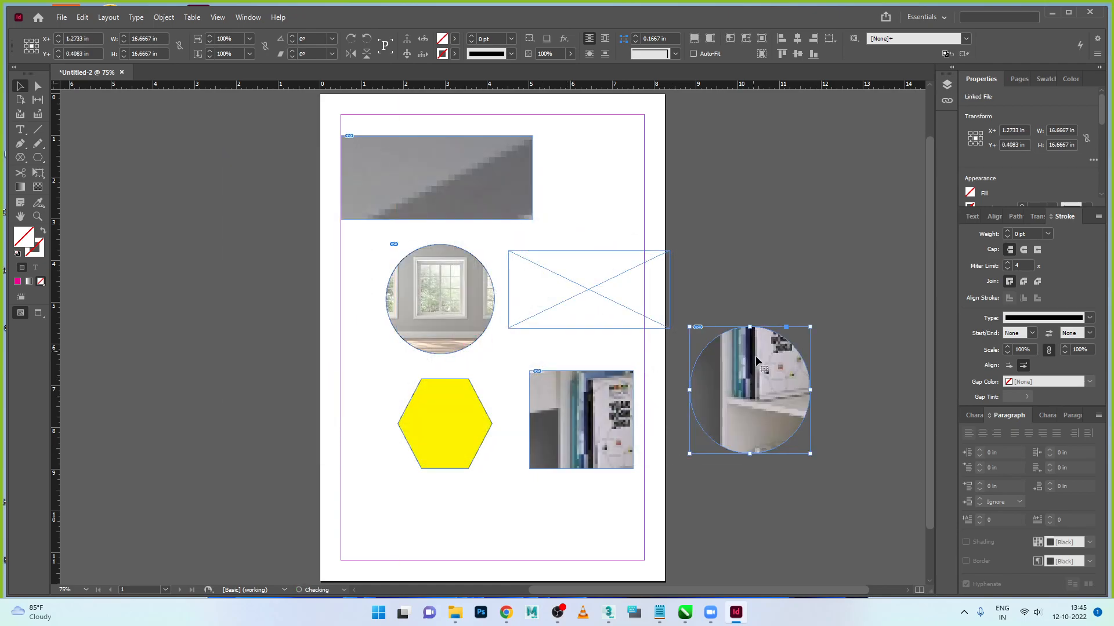
click(871, 436)
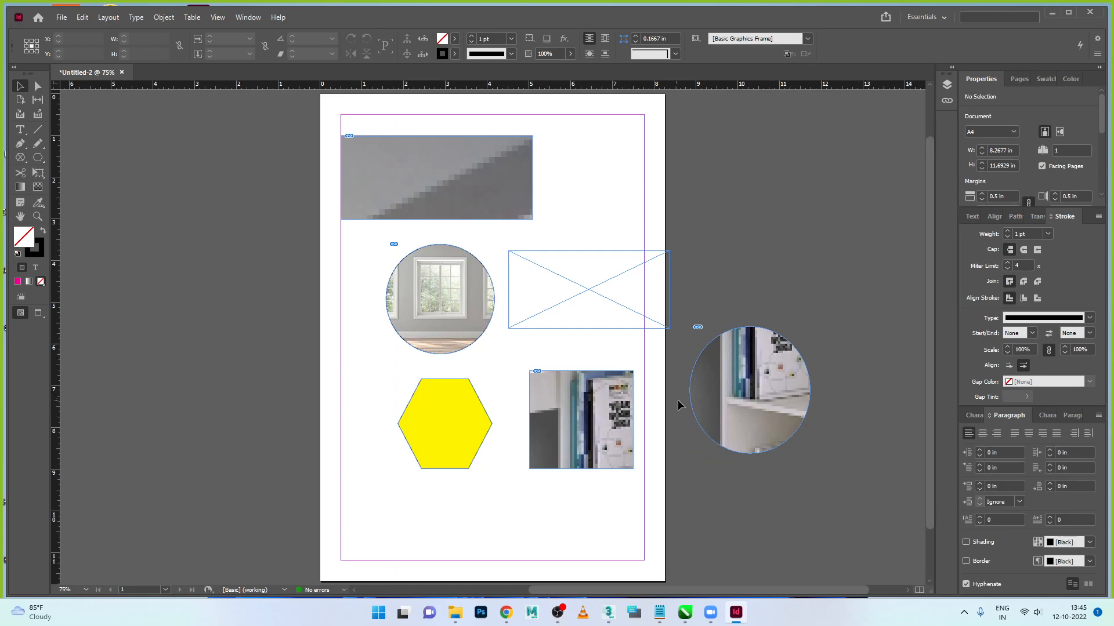
Step: Apply Fill Frame Proportionally to the desk image in the pasteboard ellipse frame
click(714, 394)
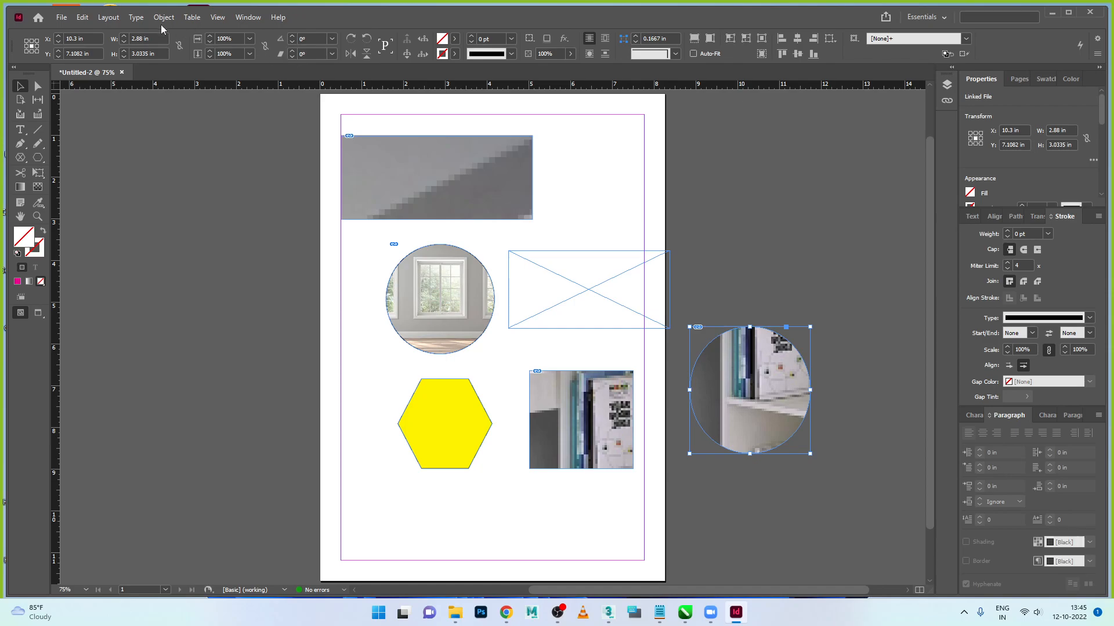
click(109, 17)
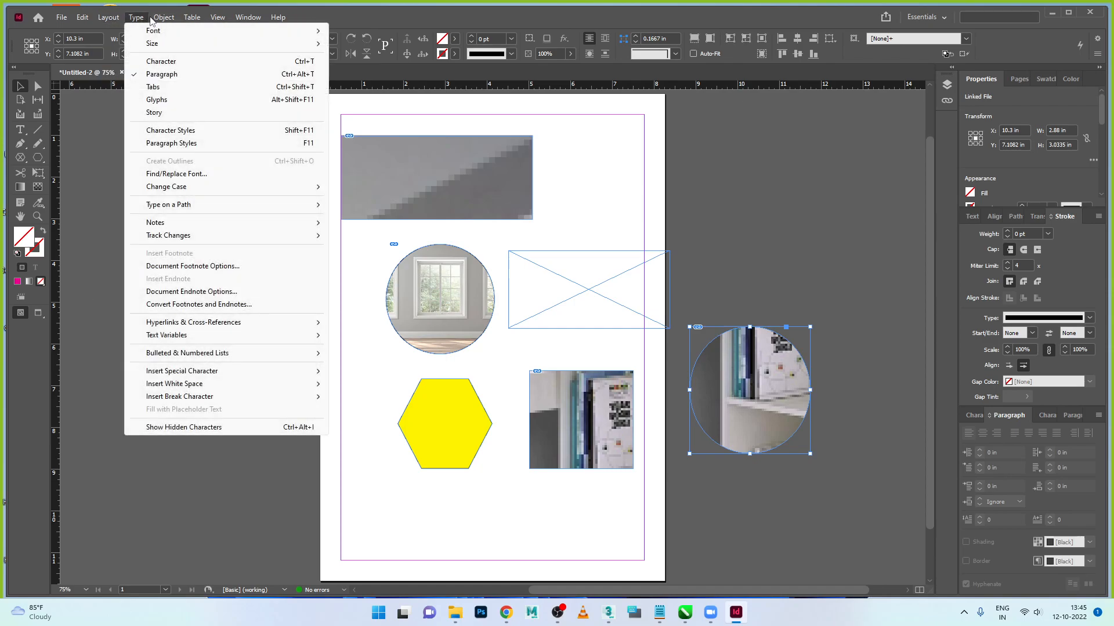
mouse_move(164, 17)
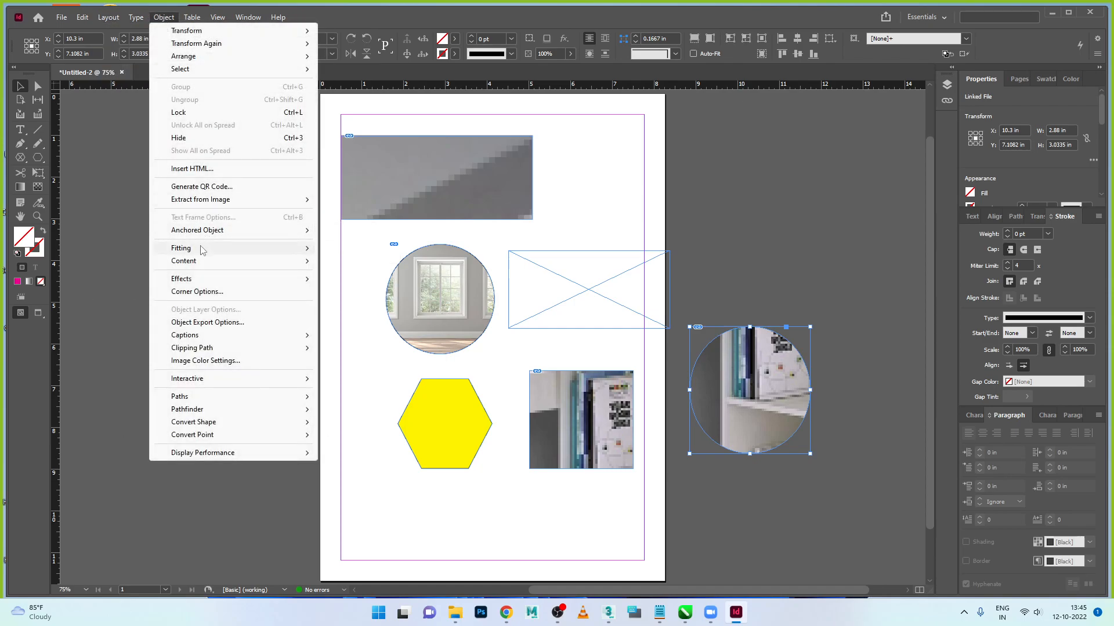
mouse_move(203, 247)
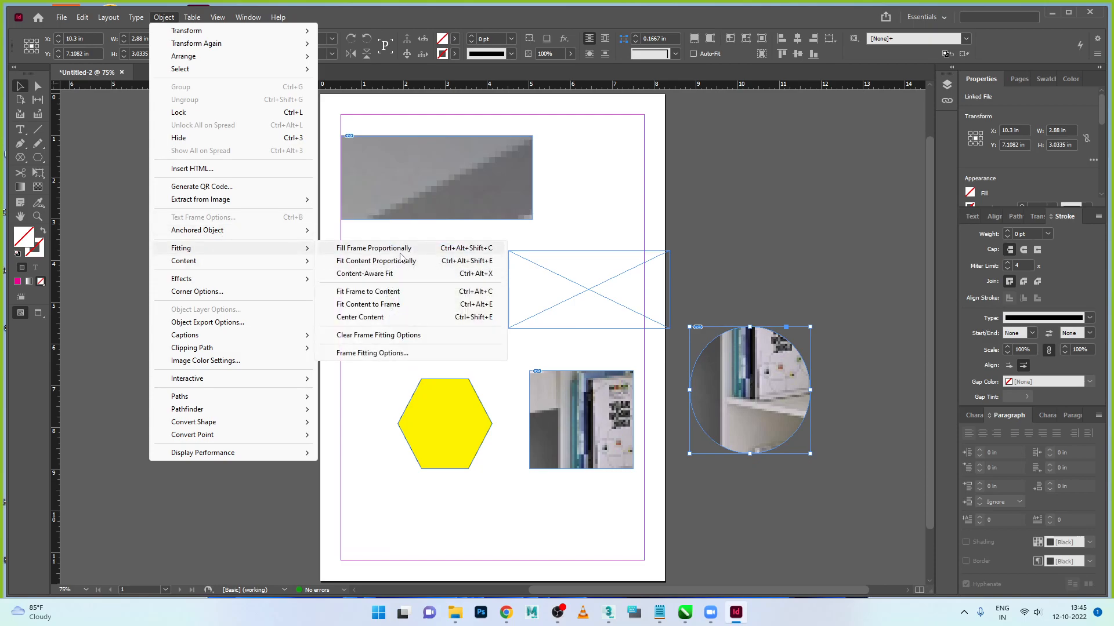
click(401, 253)
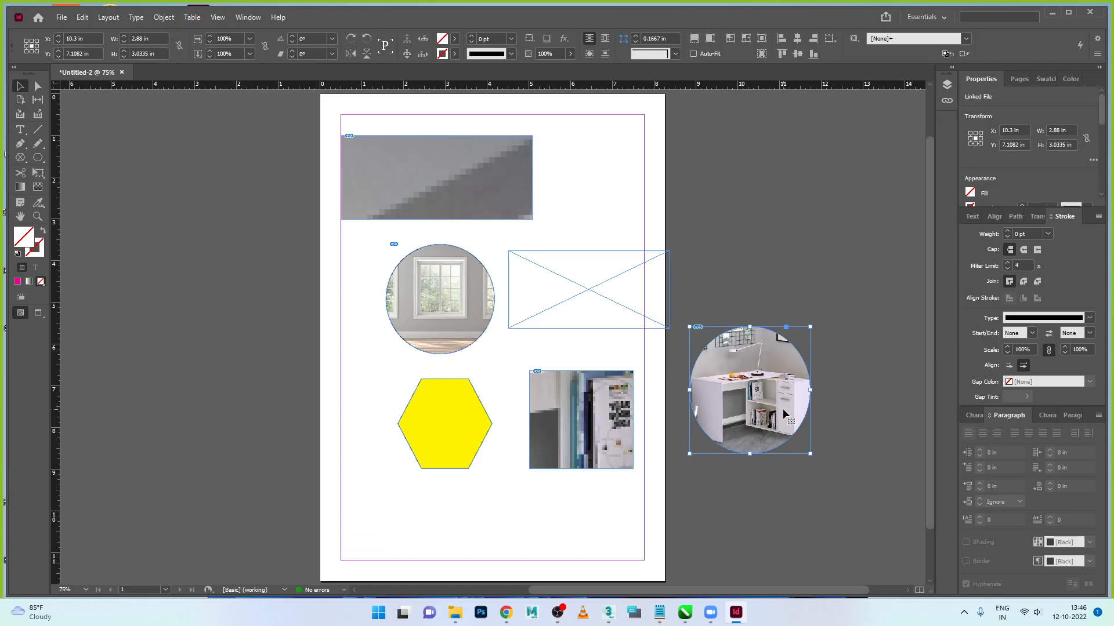
Step: Apply Fill Frame Proportionally to the desk image in the square frame beside the yellow hexagon
click(558, 369)
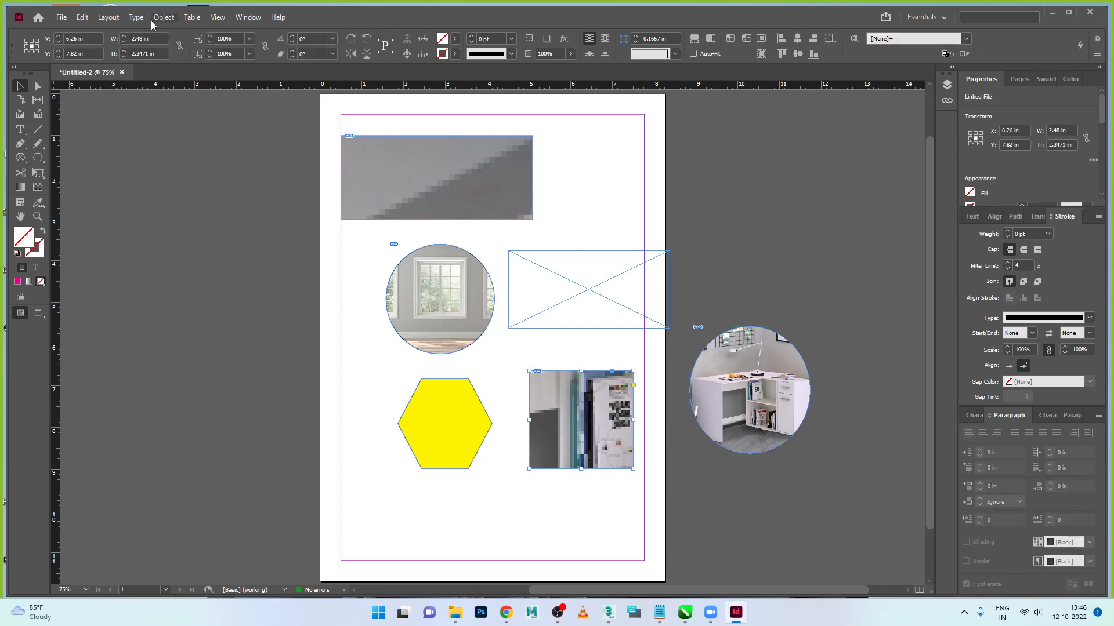
click(152, 18)
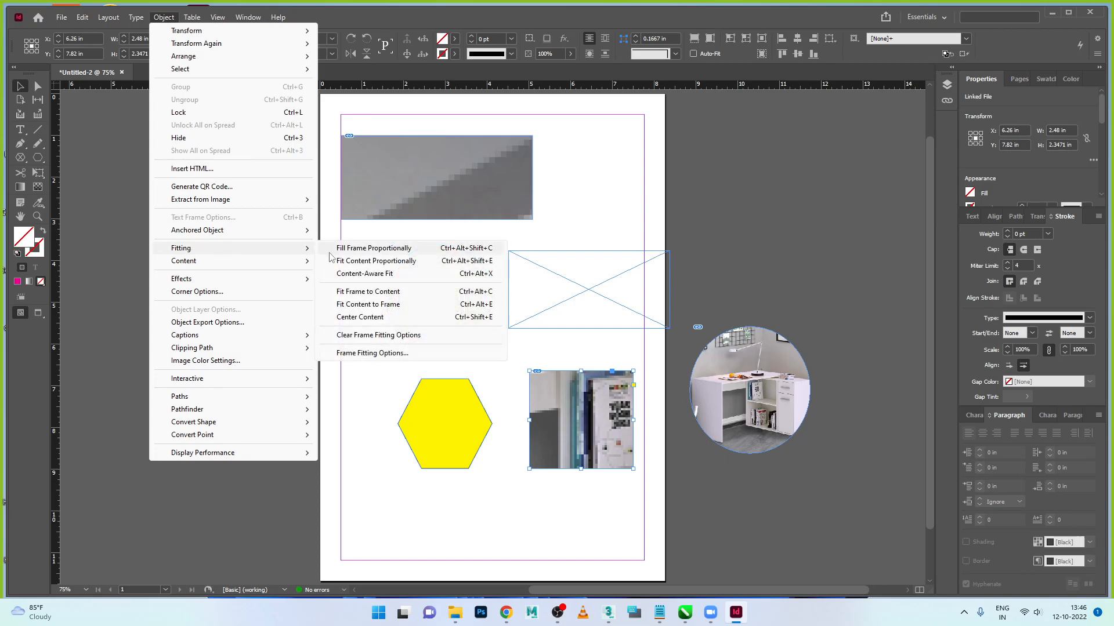
click(384, 255)
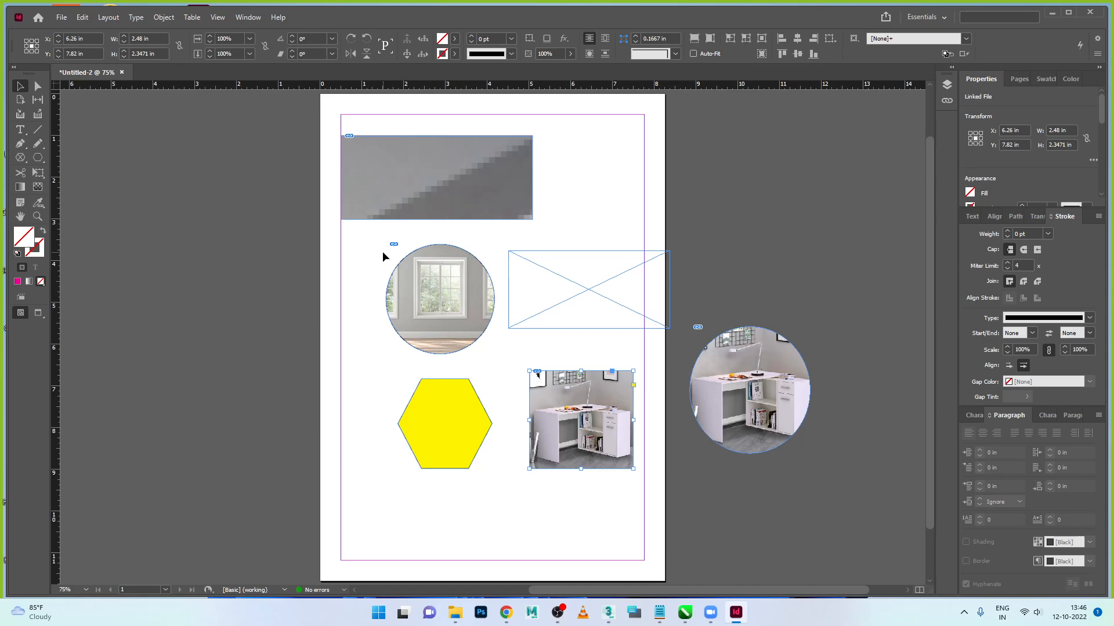
Step: Apply Fit Content Proportionally to the room image in the magenta circle and deselect it
click(442, 280)
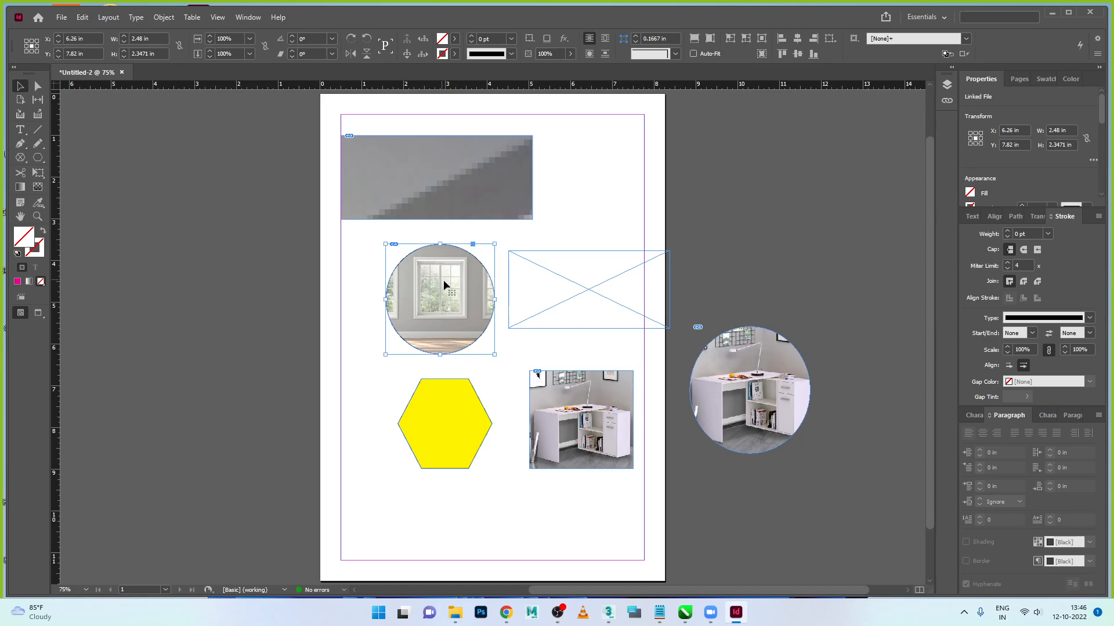
click(167, 19)
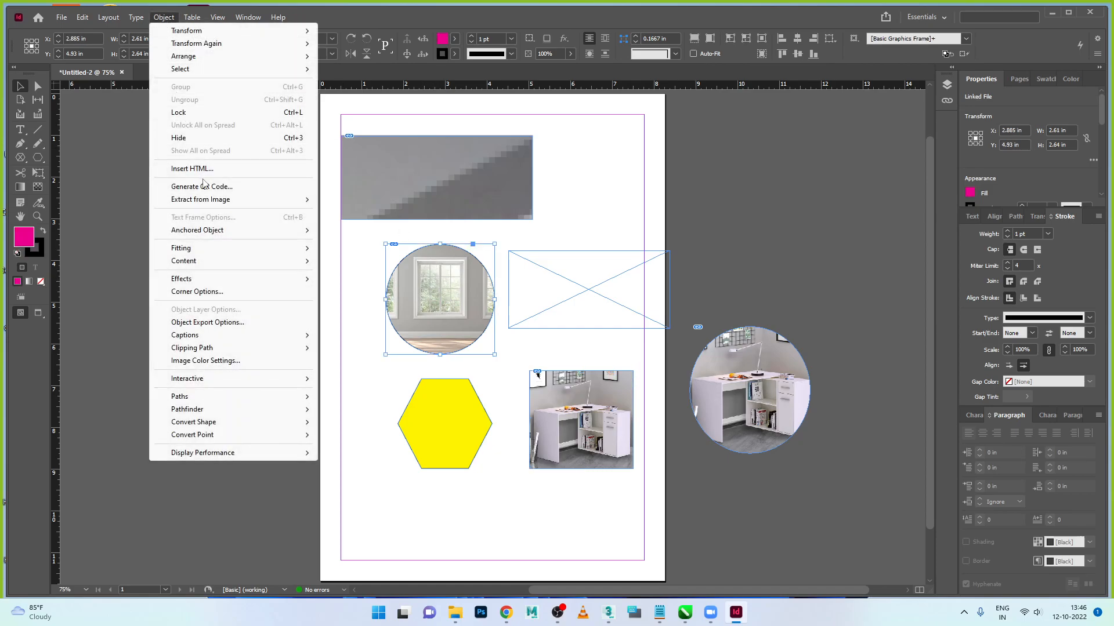
mouse_move(248, 247)
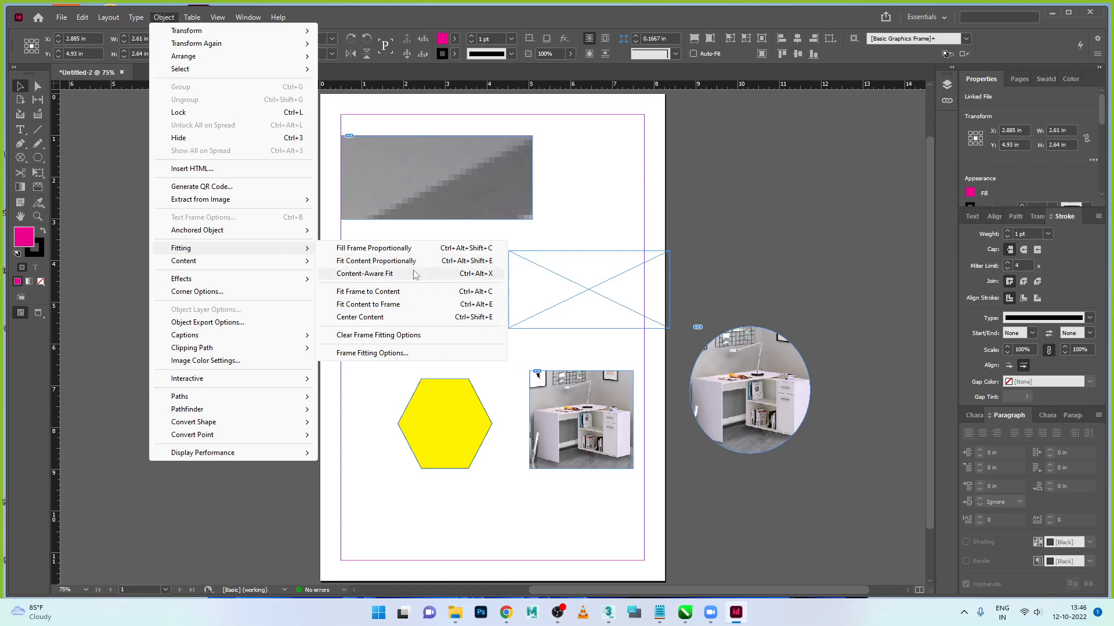
click(409, 261)
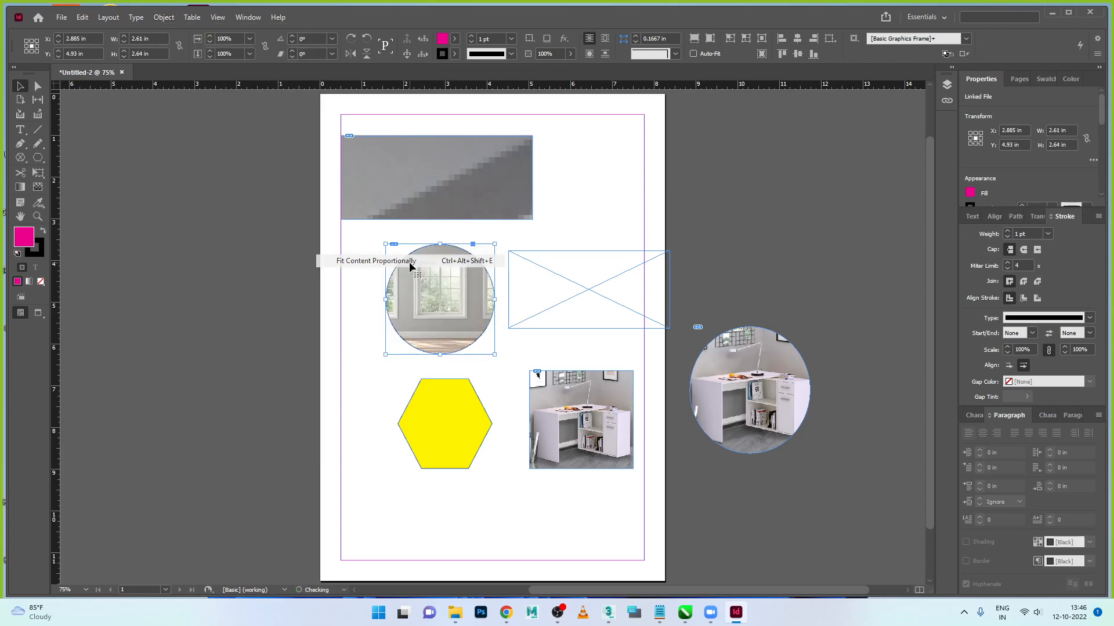
click(488, 364)
scroll(435, 272, up, 1)
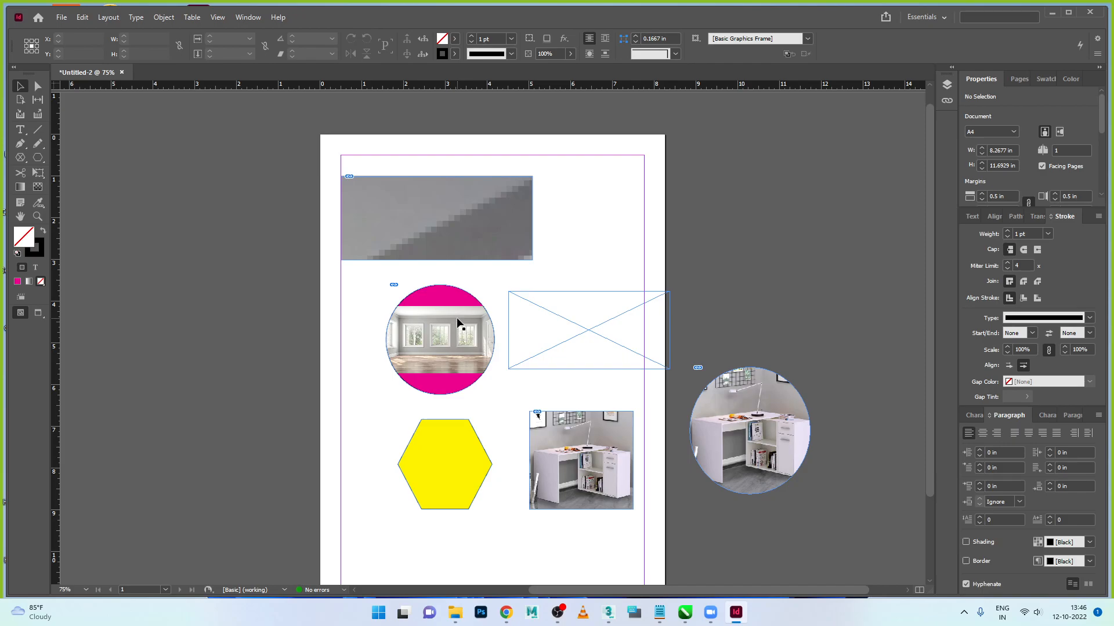
Step: Try Fit Frame to Content on the image rectangle at the top of the page, and undo it
click(450, 222)
click(164, 17)
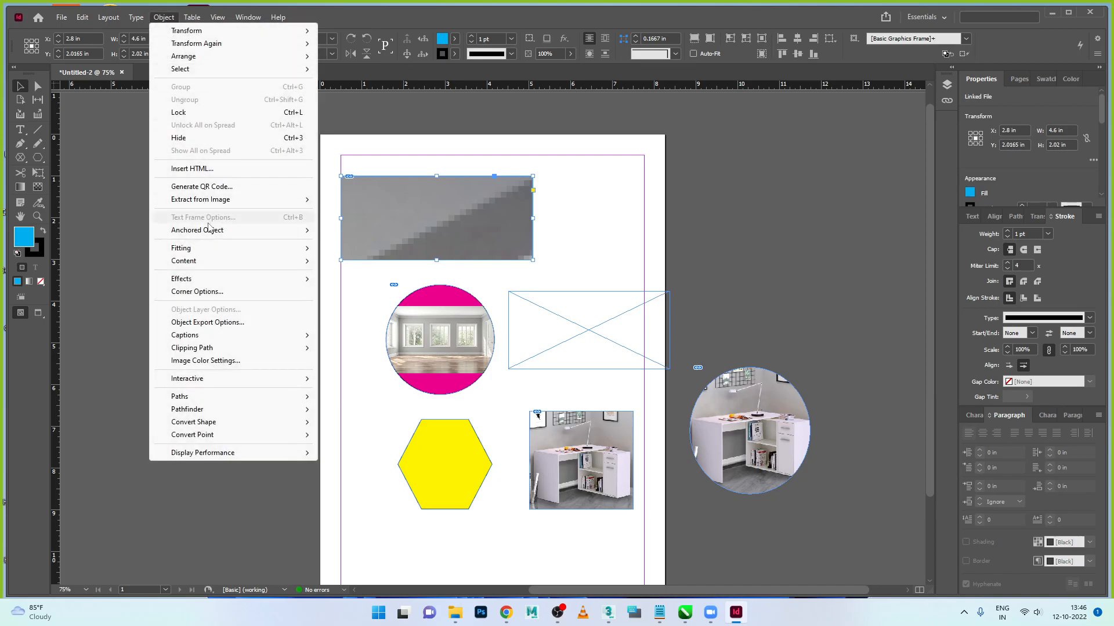
mouse_move(211, 249)
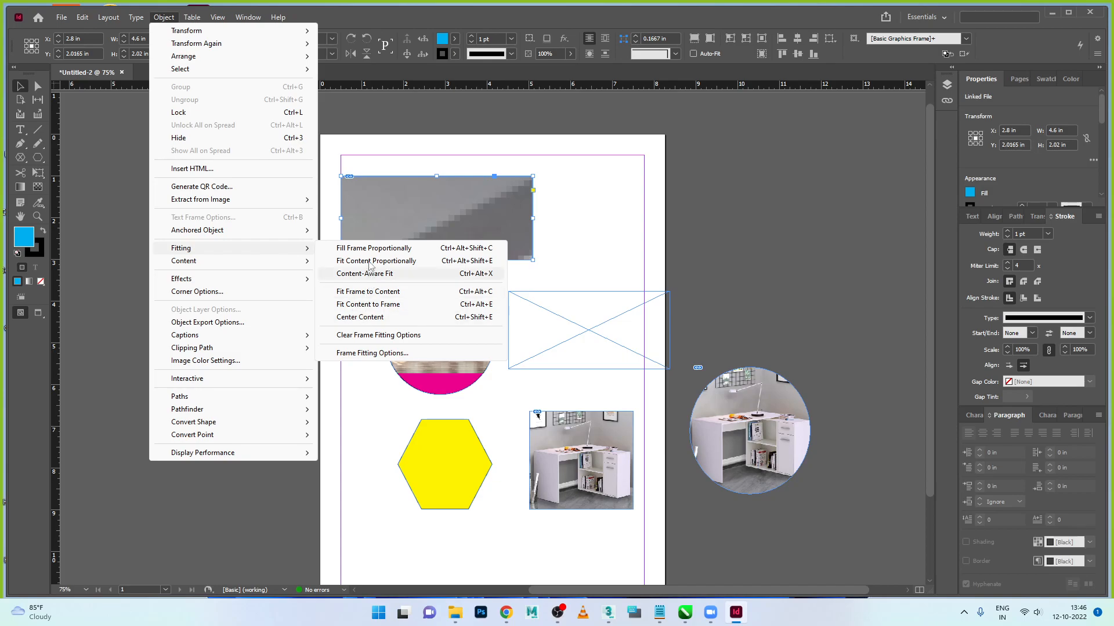
click(376, 293)
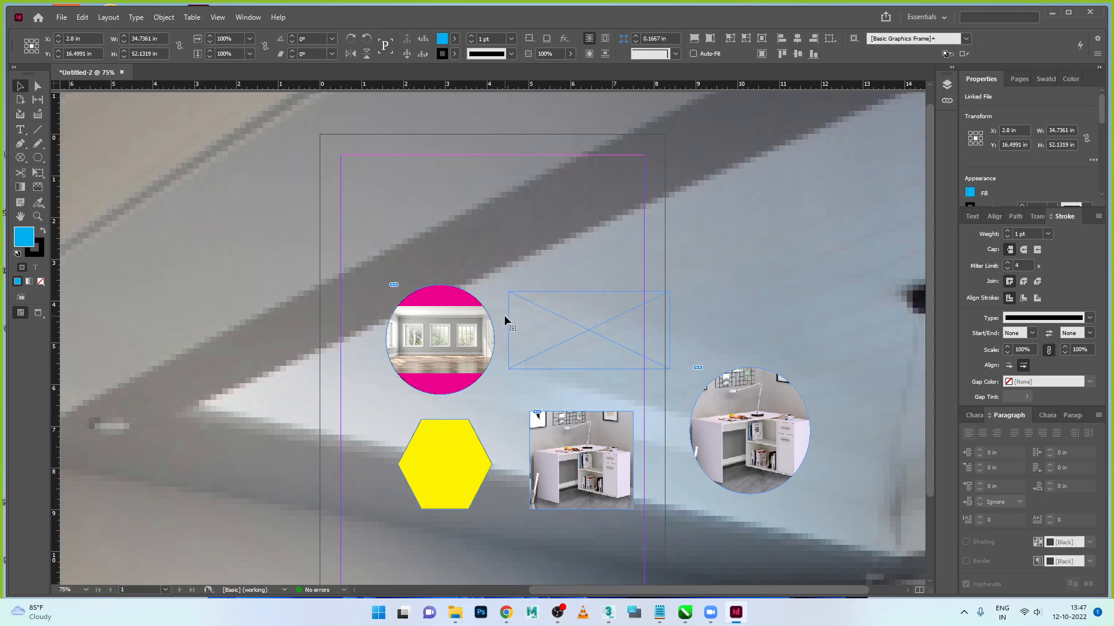
key(ctrl+z)
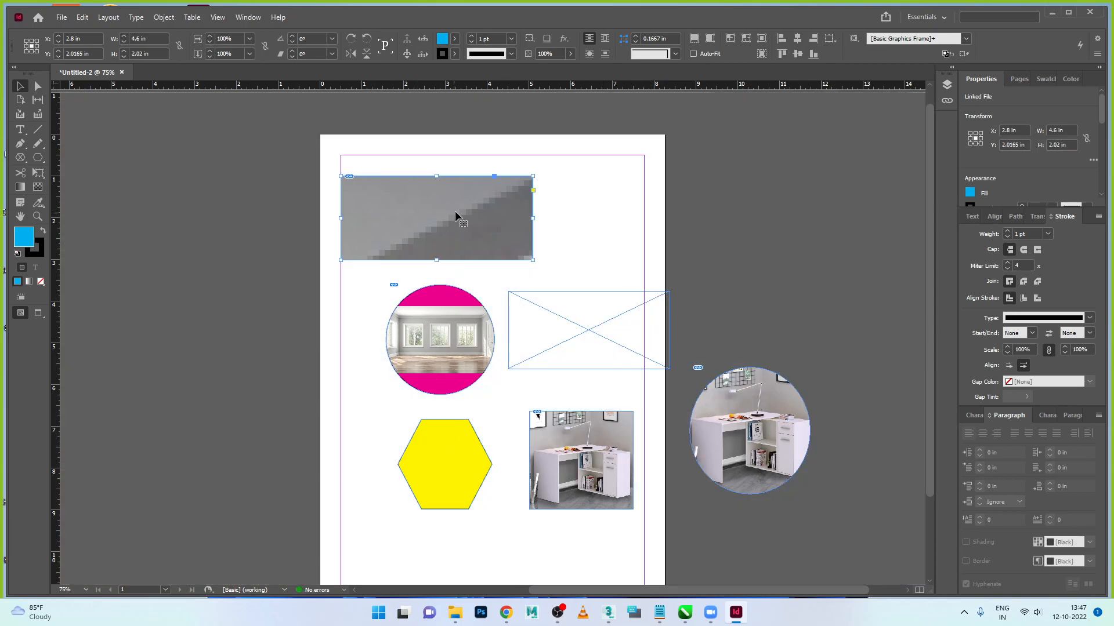
Step: Apply Fit Content to Frame to the room image in the rectangle at the top of the page
click(163, 18)
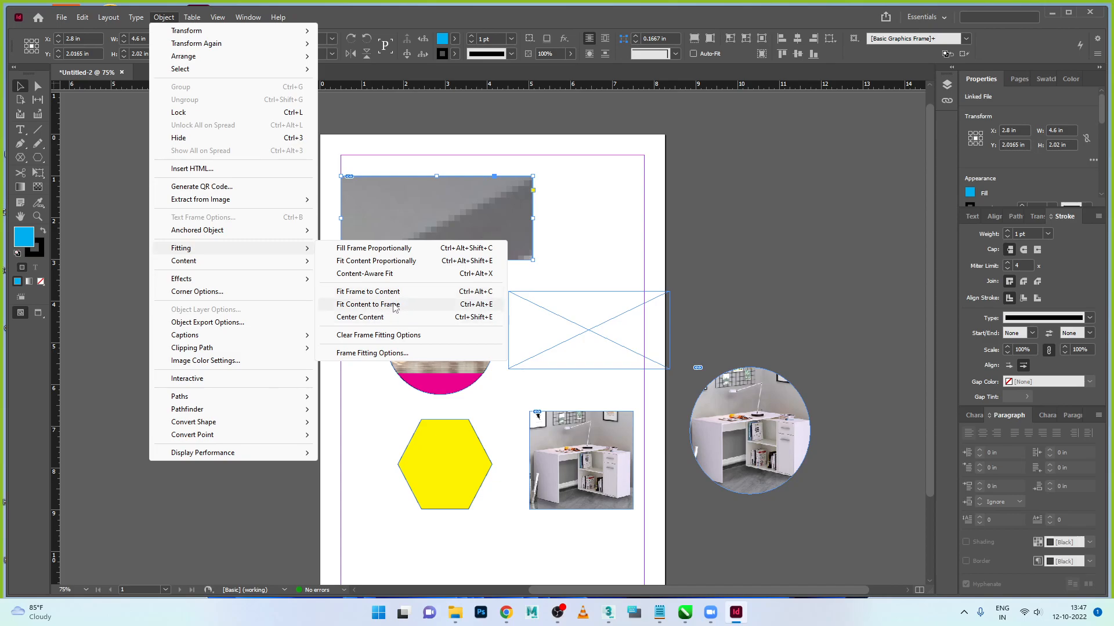
click(394, 306)
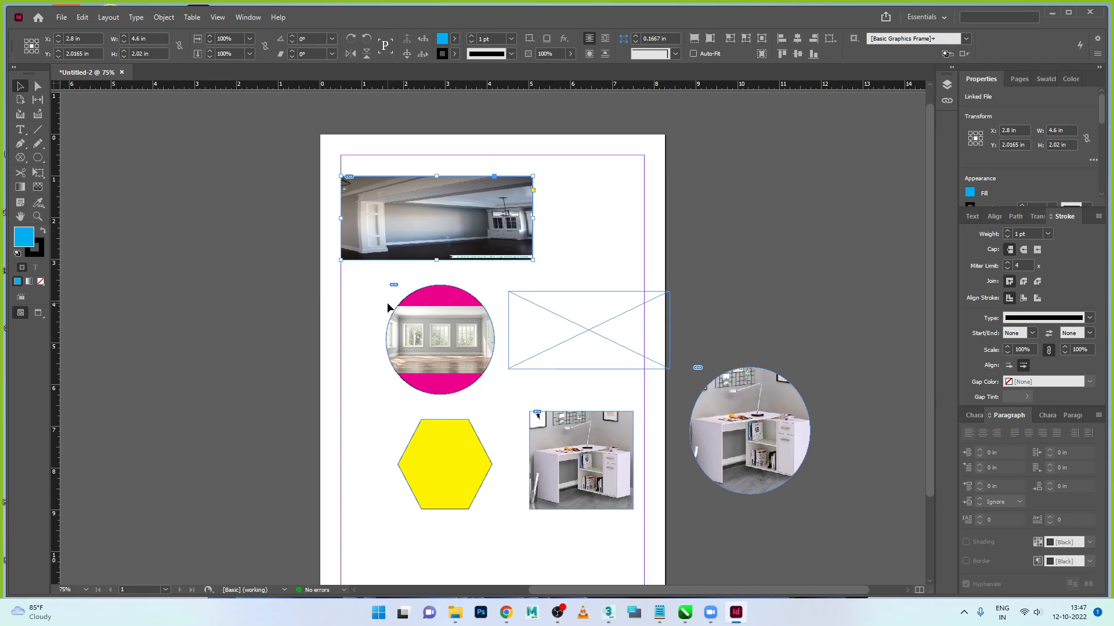
Step: Delete all the shapes and image frames on the page and the pasteboard
drag(292, 164, 740, 527)
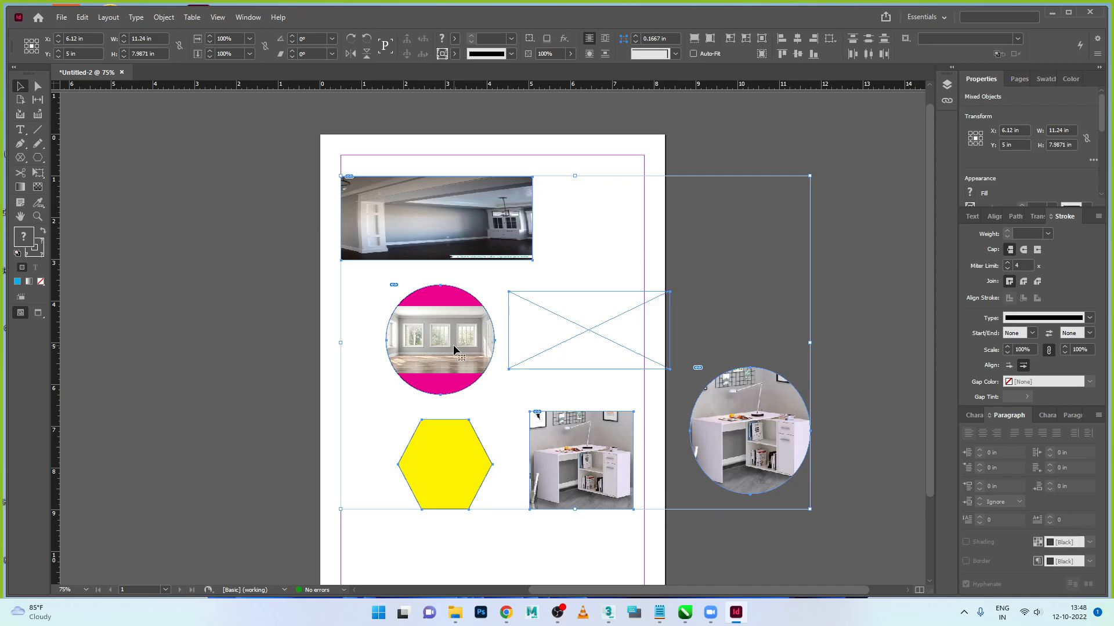
key(Delete)
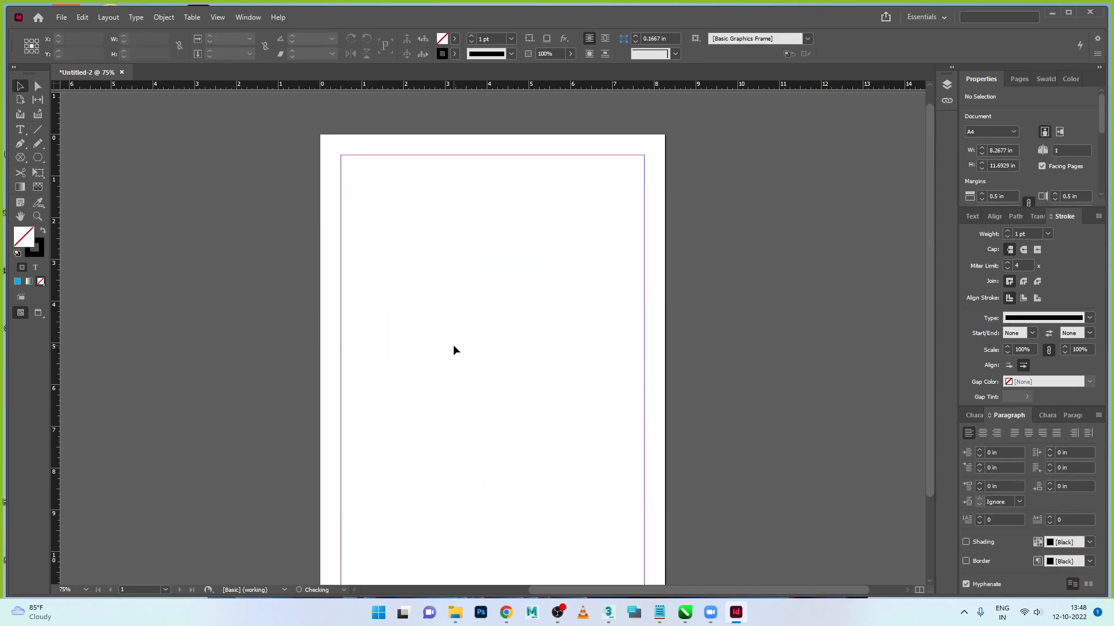
Step: Create a rectangle on the page with an exact width of 10 in and height of 5 in
click(37, 158)
drag(43, 161, 76, 169)
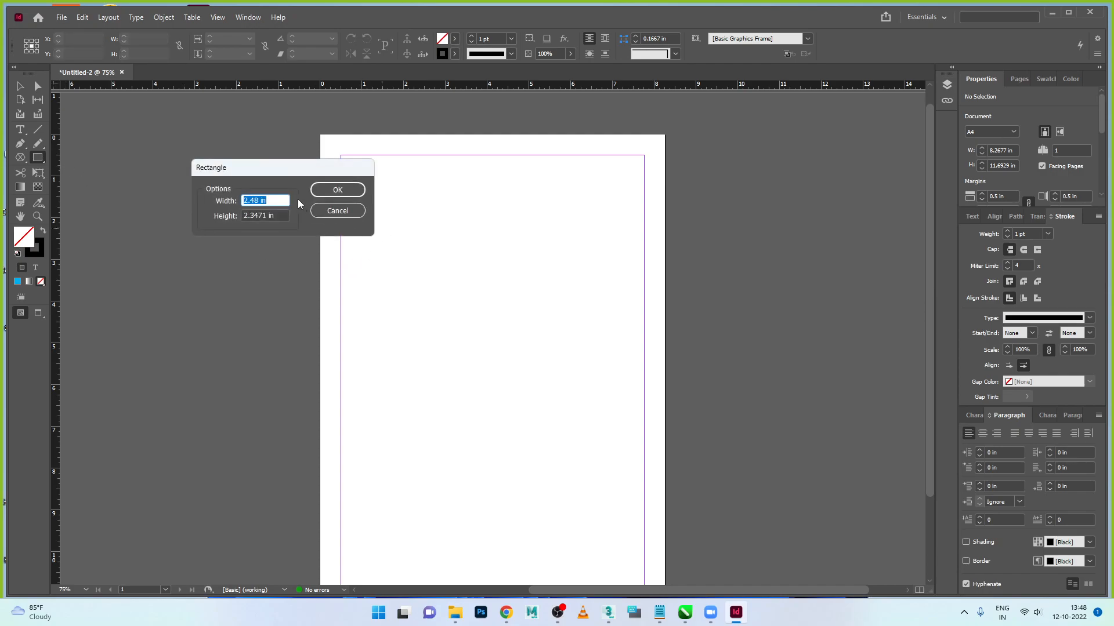
drag(276, 178, 352, 178)
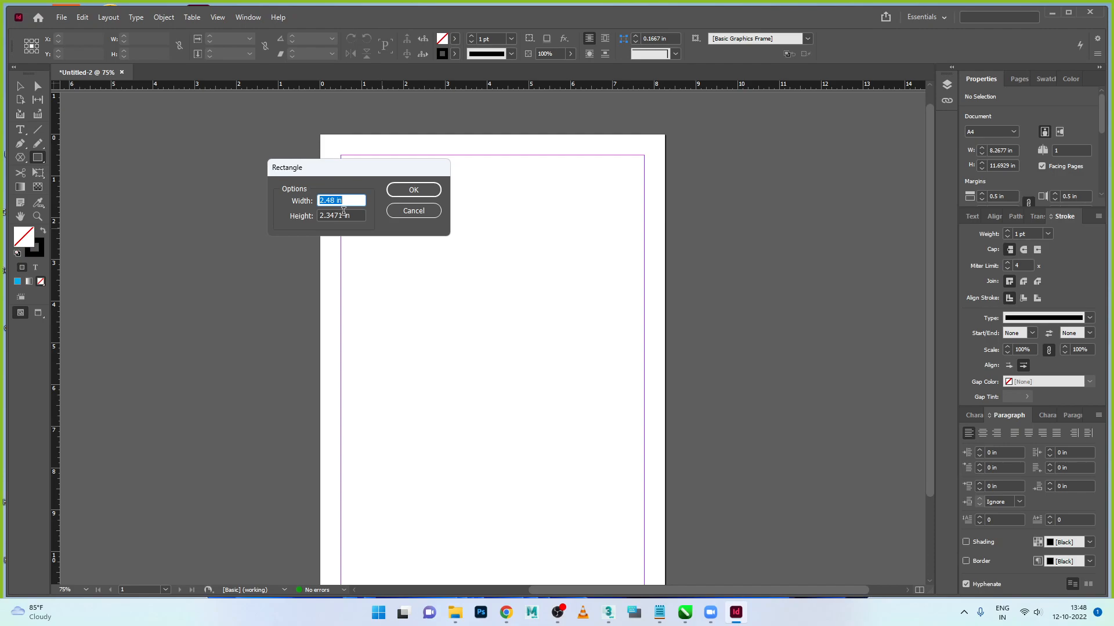
text(10)
key(Tab)
text(5)
click(407, 188)
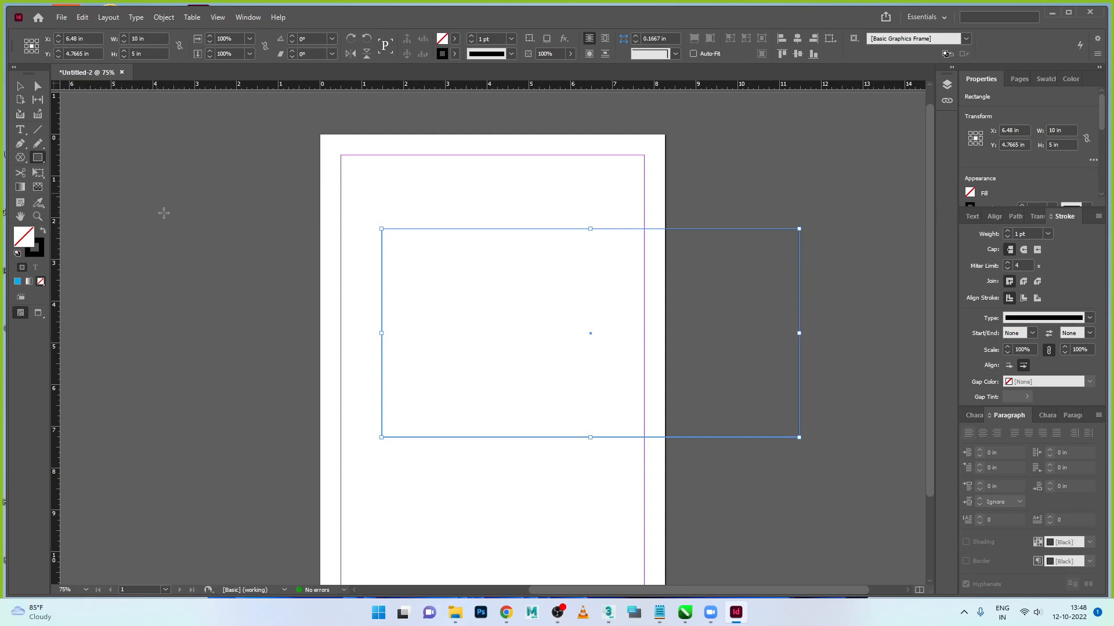
Step: Move the 10 × 5 in rectangle horizontally towards the page's left edge, to about X 5.82 in
click(20, 86)
click(413, 252)
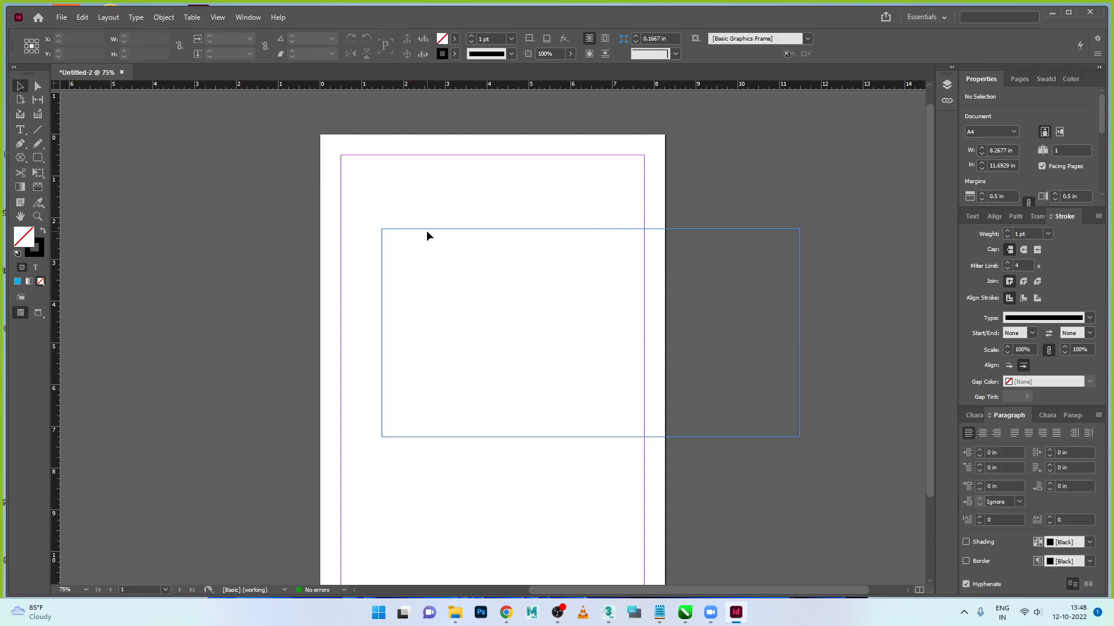
drag(427, 231, 399, 231)
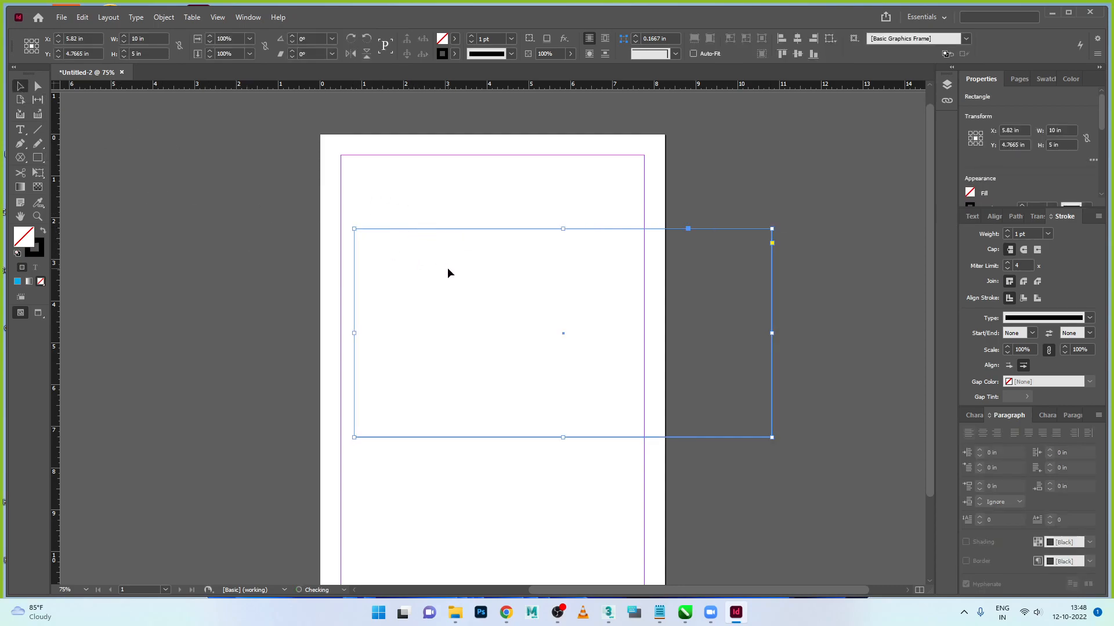
Step: Create a 5 × 5 in square overlapping the page's left edge using exact dimensions
click(38, 159)
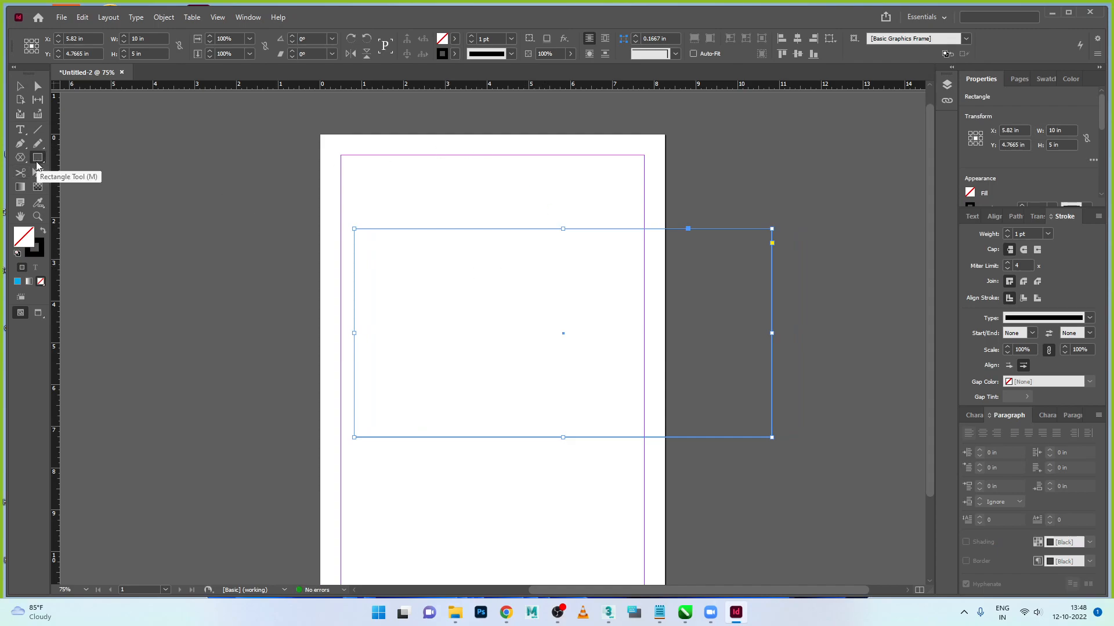
click(256, 189)
click(353, 200)
drag(346, 200, 298, 197)
text(5)
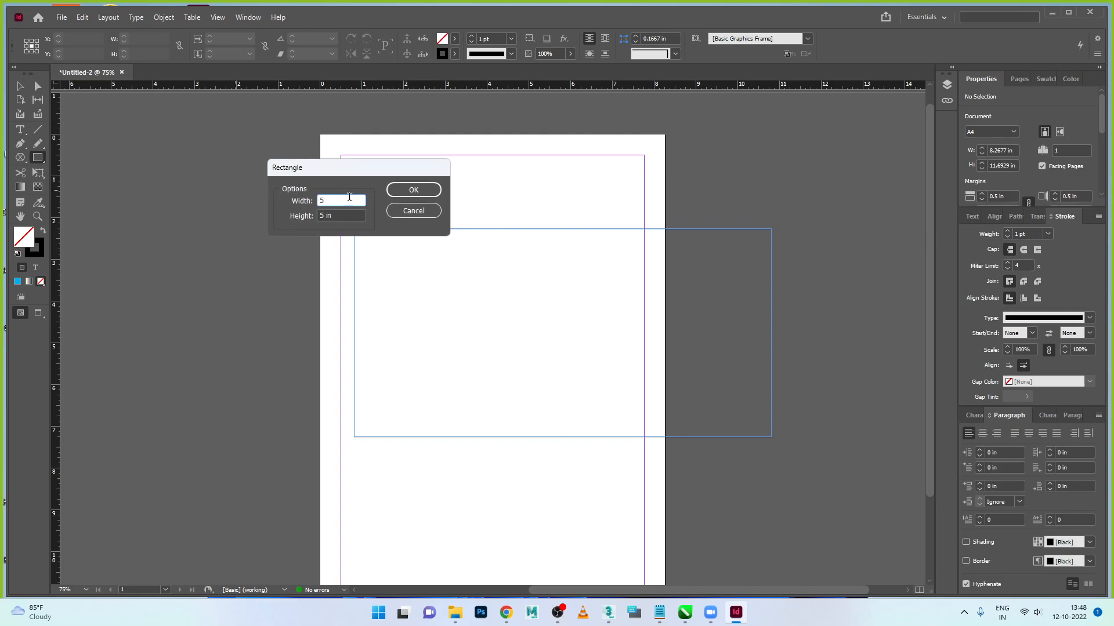
click(415, 191)
Step: Delete the 5 × 5 in square at the page's left edge
click(19, 86)
drag(533, 204, 557, 359)
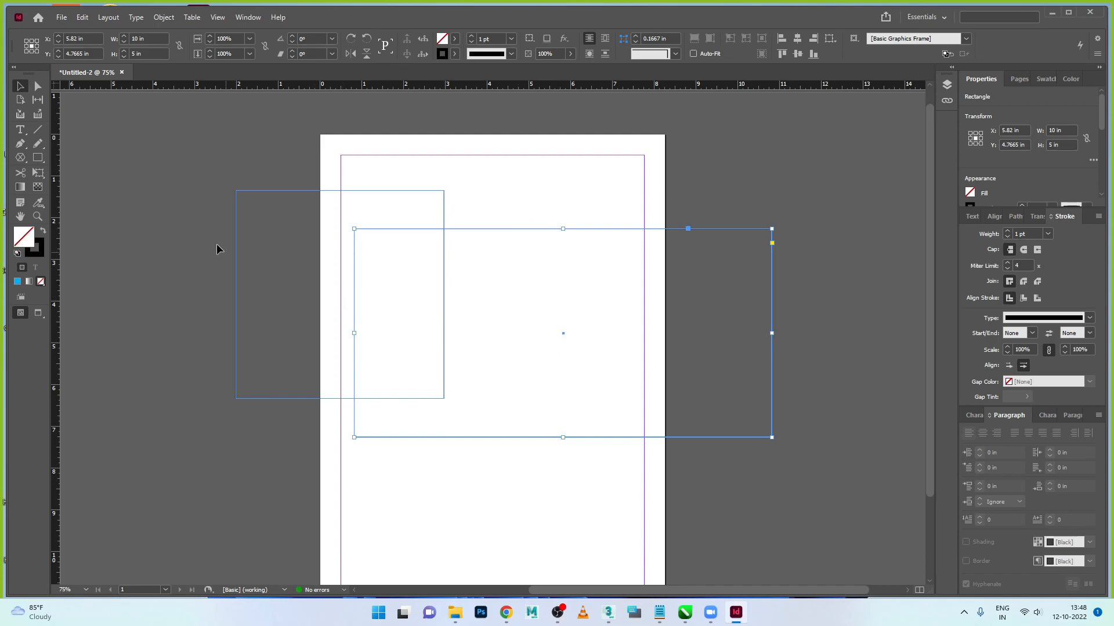
click(237, 259)
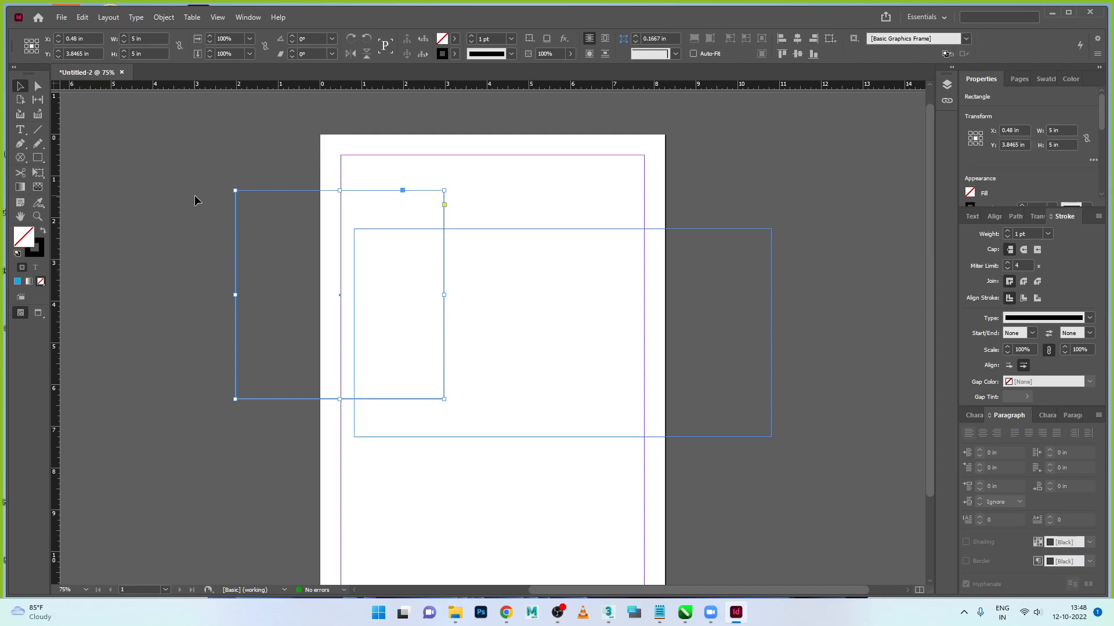
key(Delete)
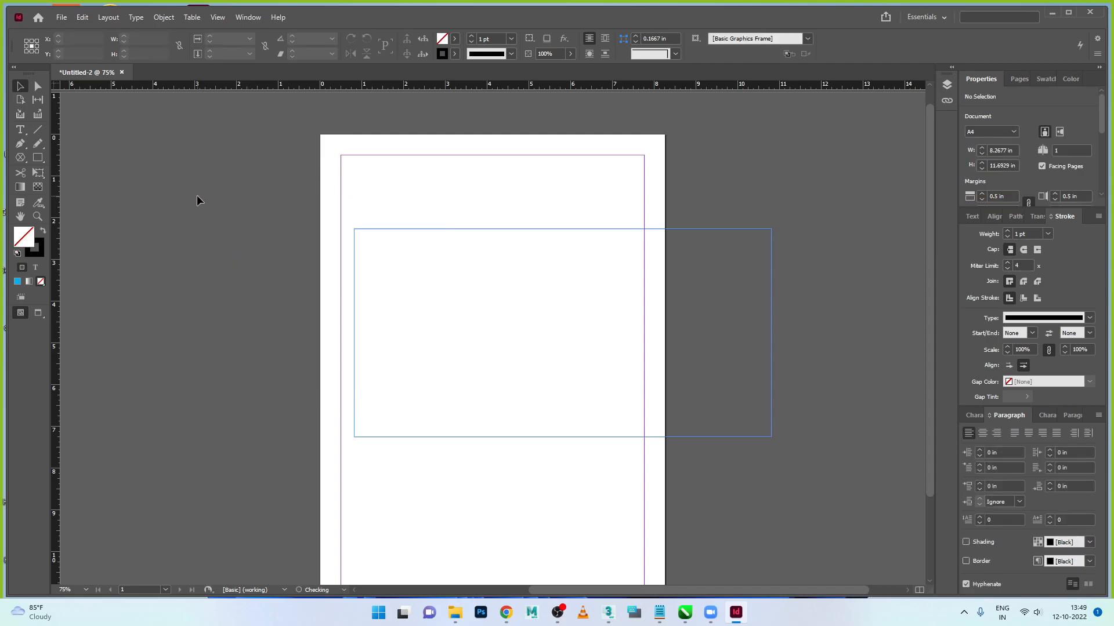
click(428, 229)
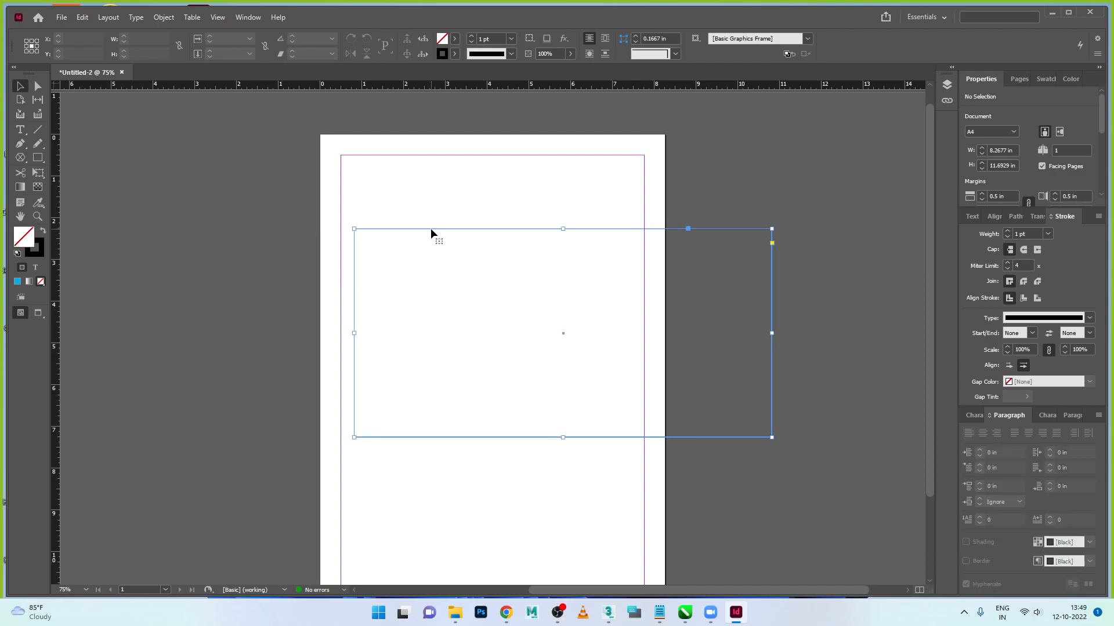
click(20, 159)
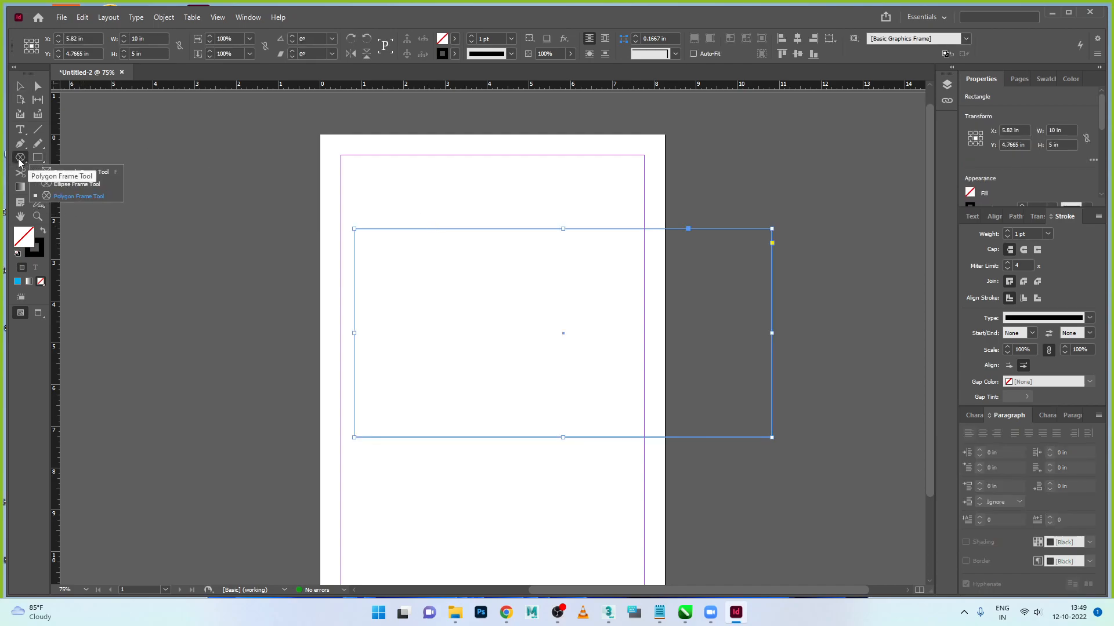
click(64, 184)
click(308, 214)
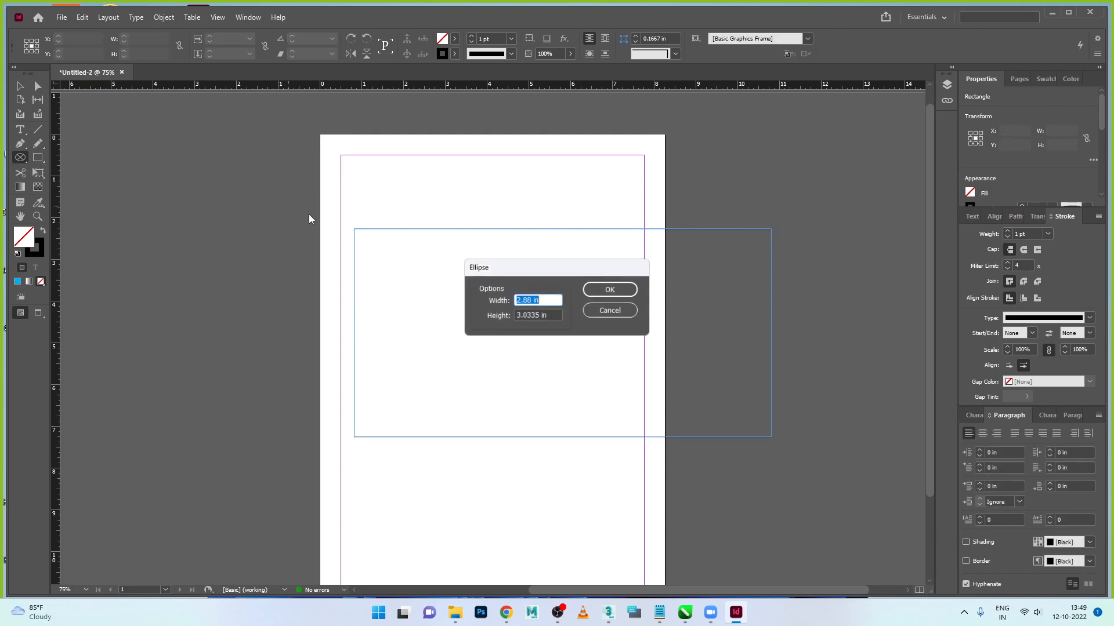
click(610, 310)
Step: Create a six-sided polygon frame 3 in wide and 3 in high inside the large rectangle
right_click(21, 161)
click(53, 195)
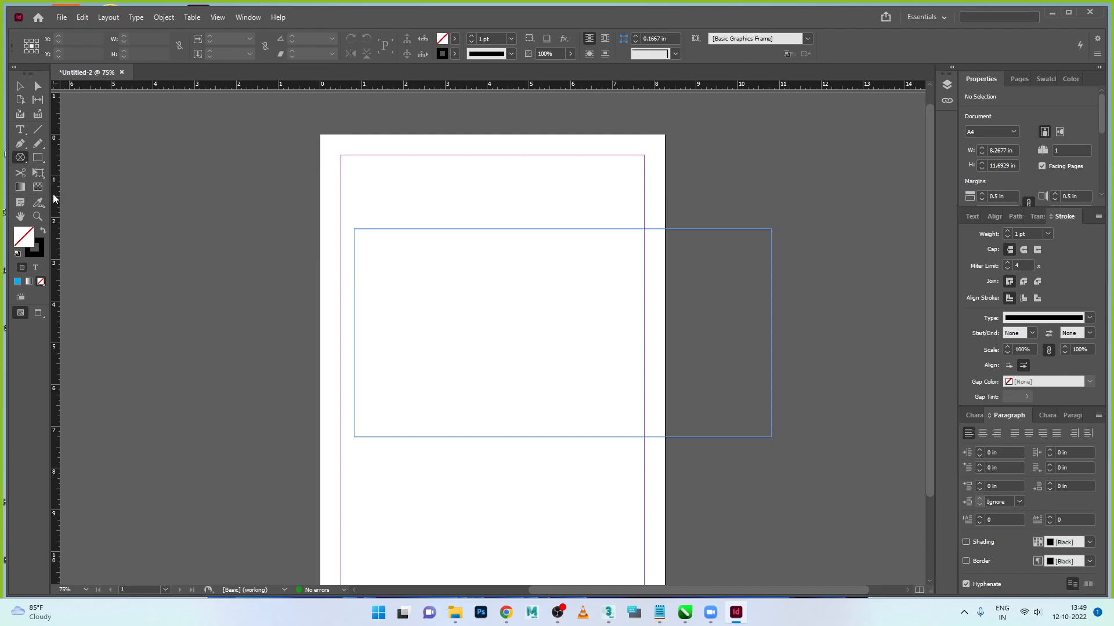
click(485, 279)
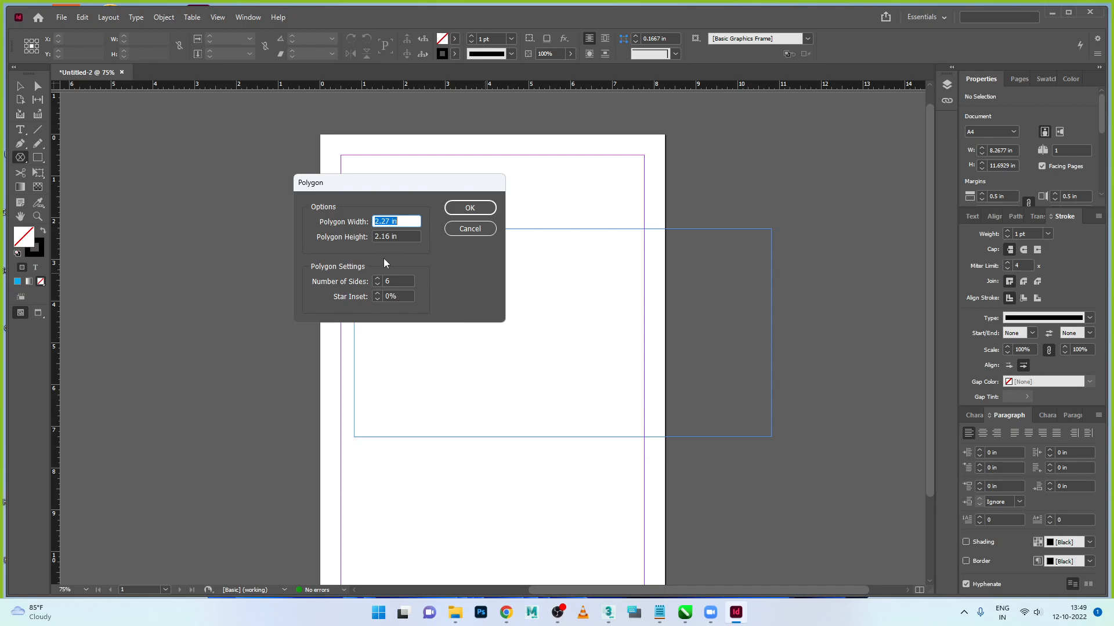
text(3)
key(Tab)
text(3)
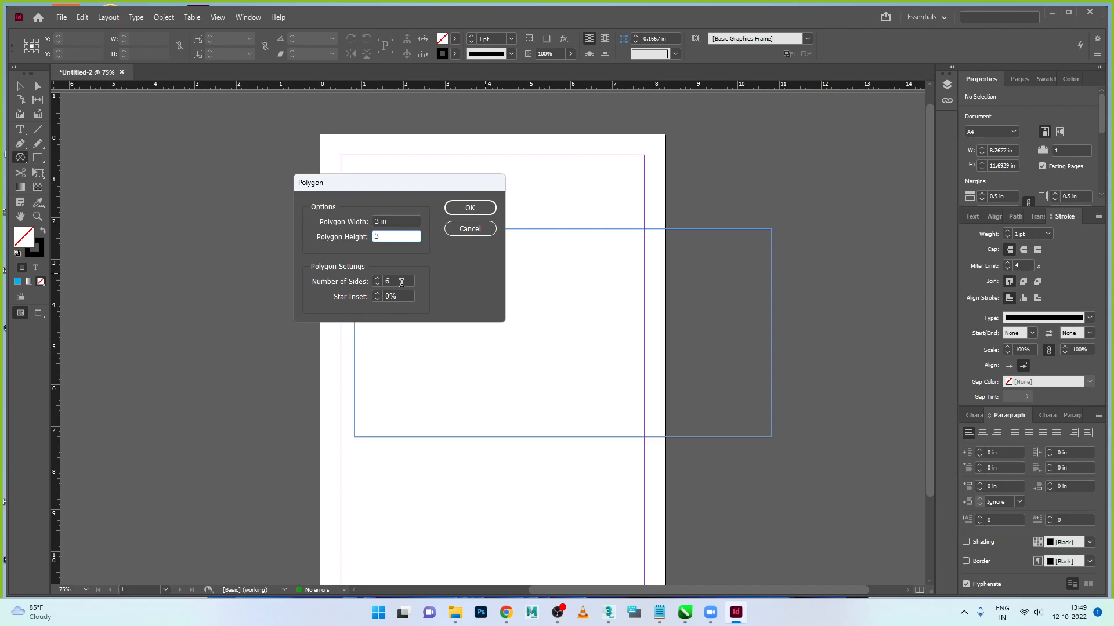
click(468, 208)
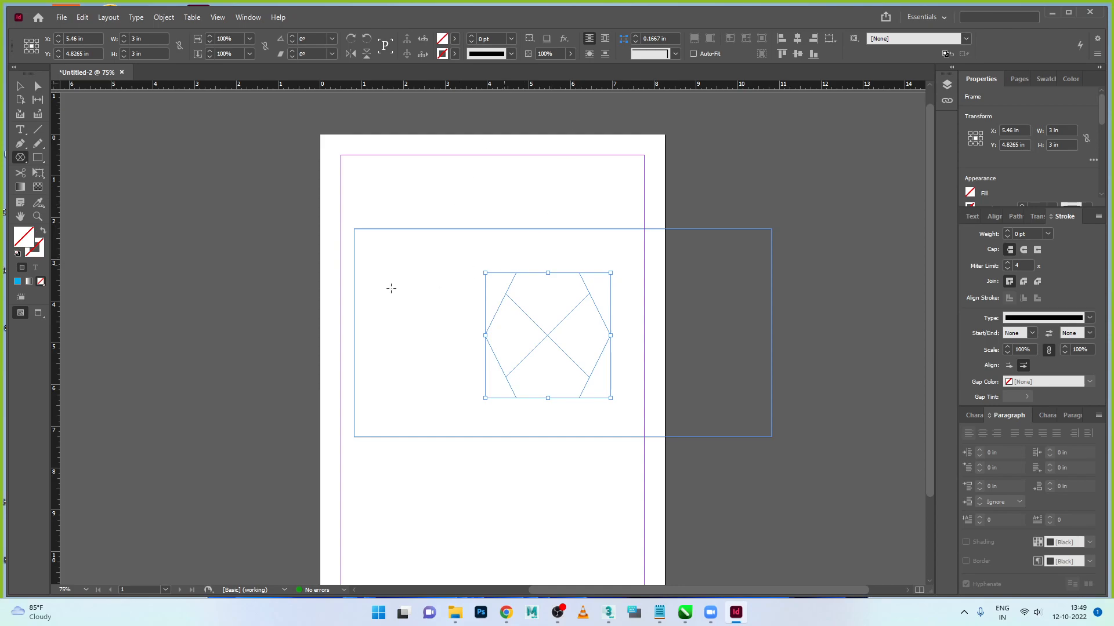
Step: Delete both the large rectangle and the hexagonal frame from the page
click(21, 86)
drag(444, 170, 632, 382)
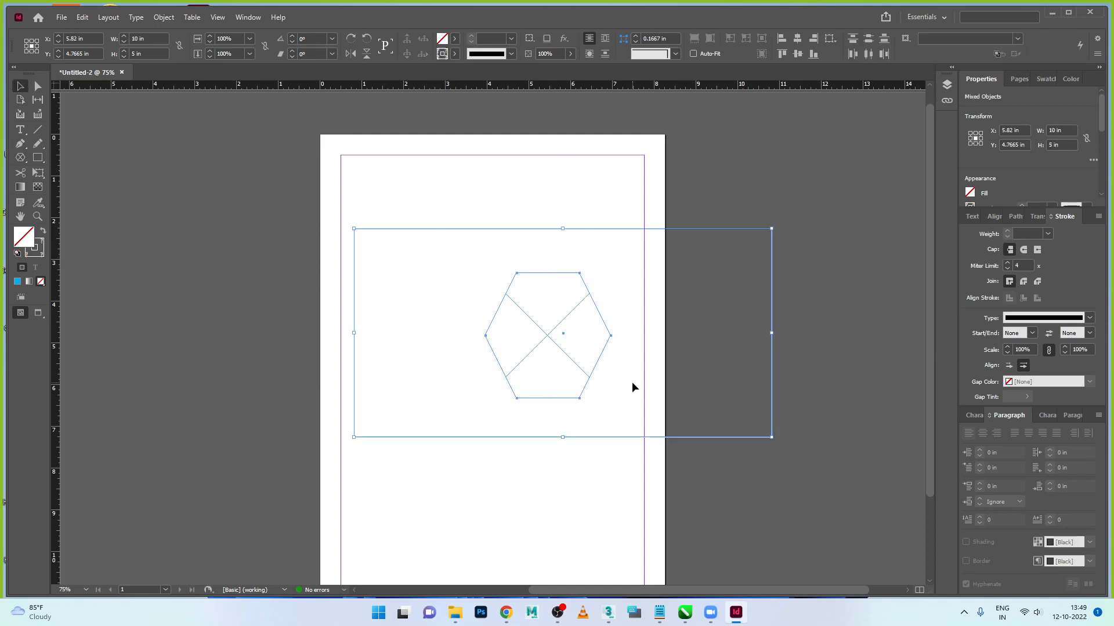
key(Delete)
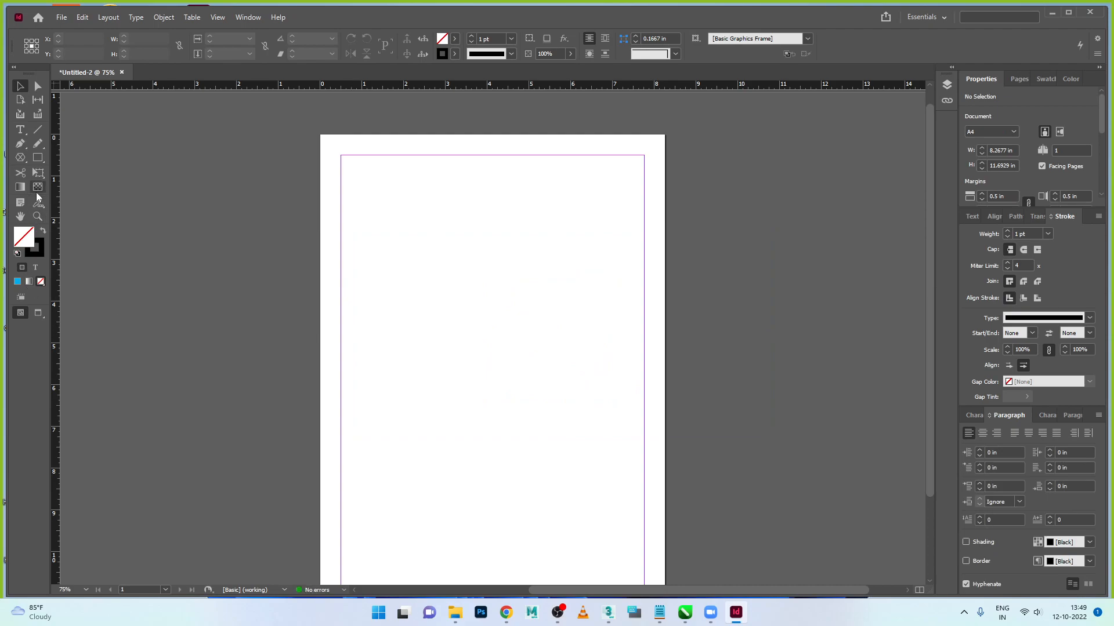
Step: Create a 3 × 3 in six-pointed star with the Polygon tool, using 6 sides and a 50% star inset
click(31, 160)
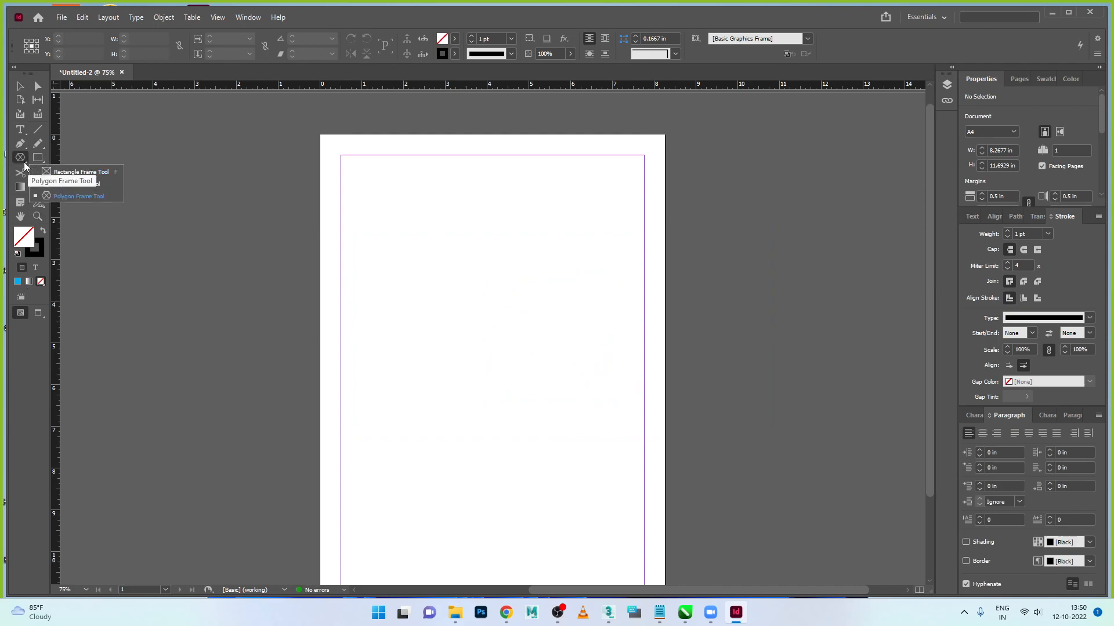
click(37, 158)
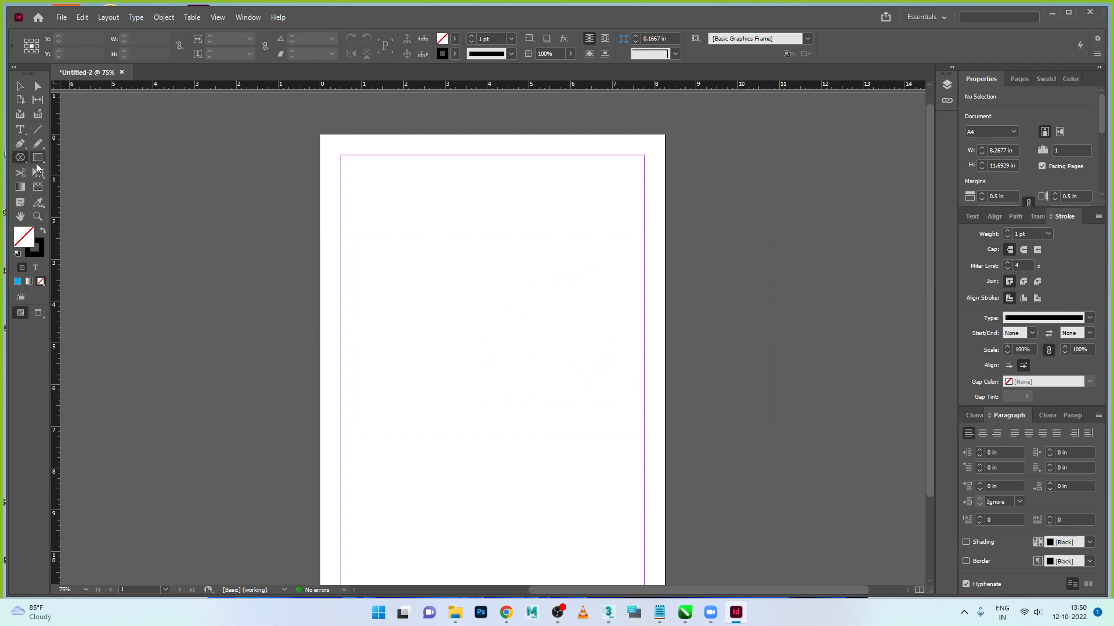
click(70, 187)
click(39, 159)
click(67, 197)
click(435, 268)
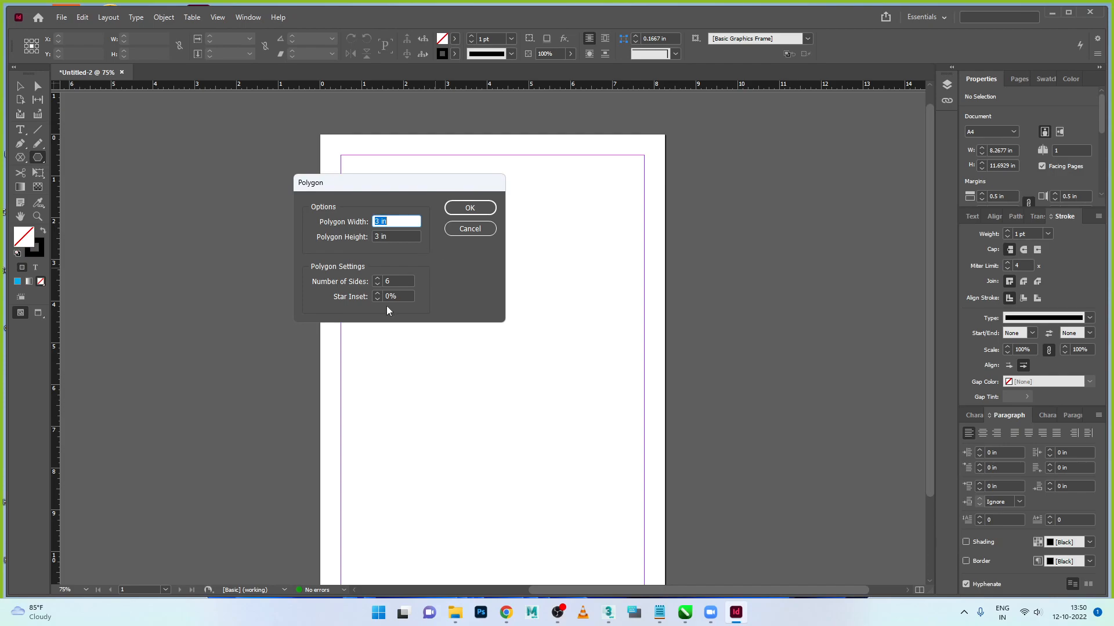
double_click(399, 296)
text(50)
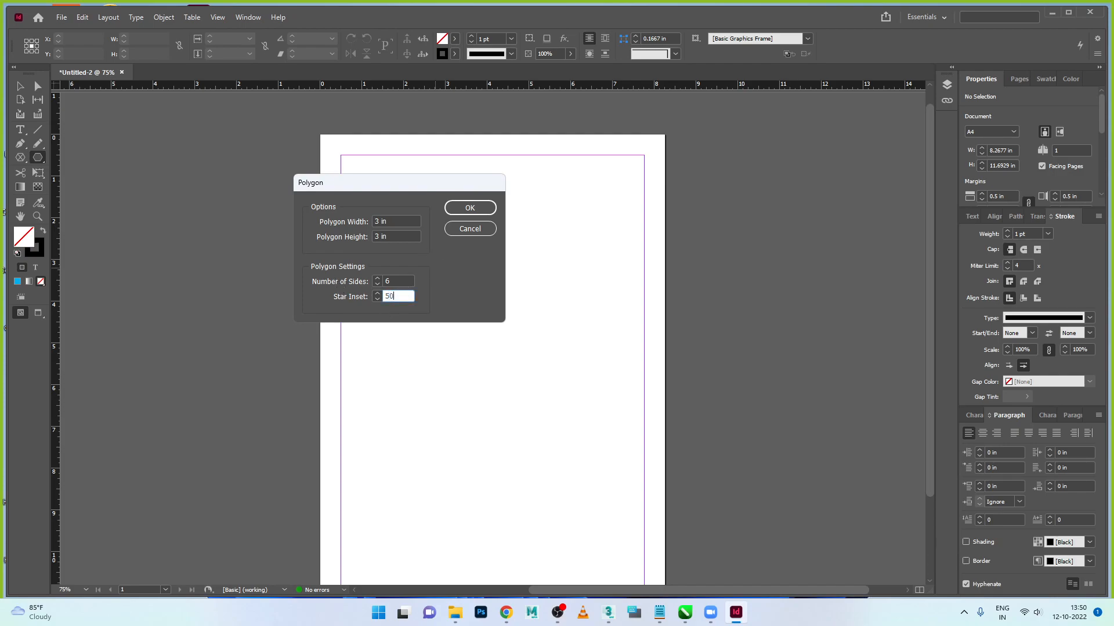
click(470, 208)
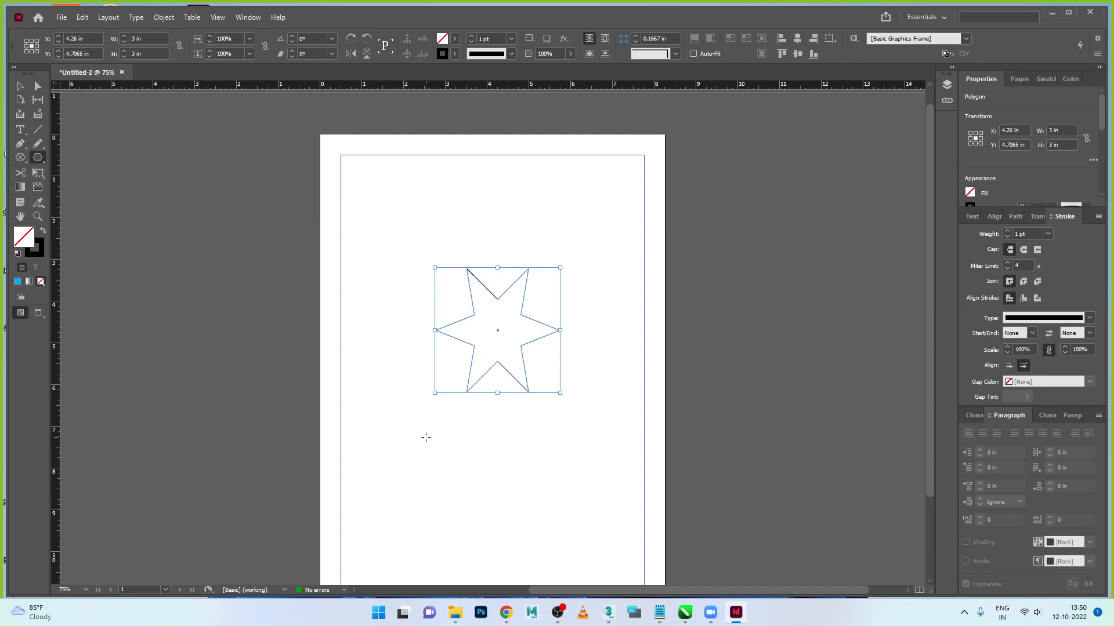
Step: Fill the star with the cyan swatch C=100 M=0 Y=0 K=0 and deselect it
click(20, 86)
click(454, 42)
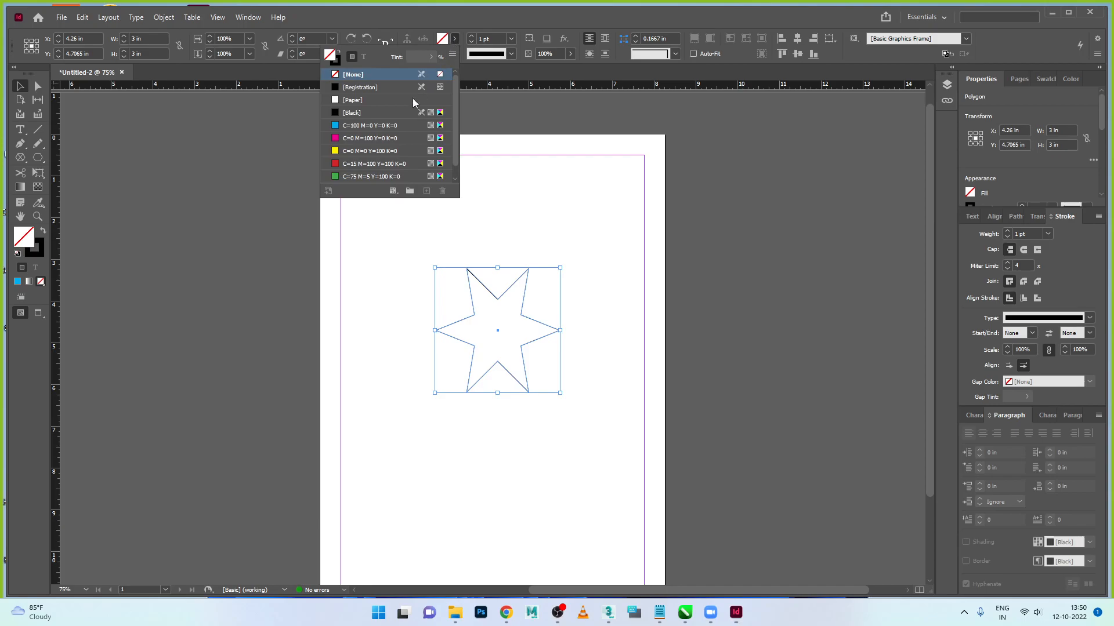
click(388, 138)
click(553, 231)
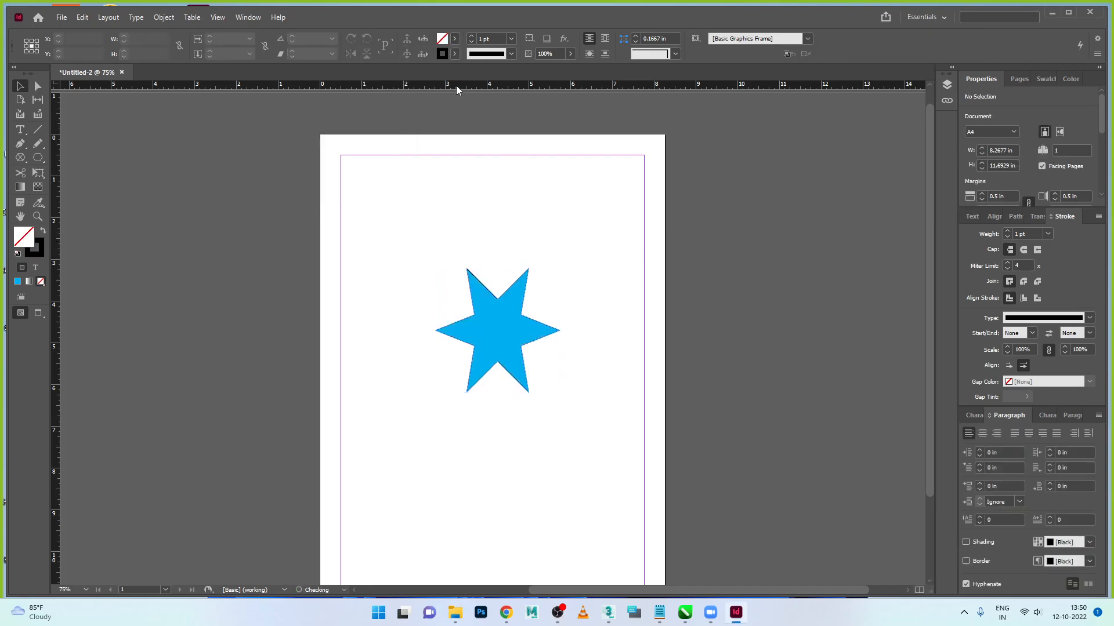
click(502, 54)
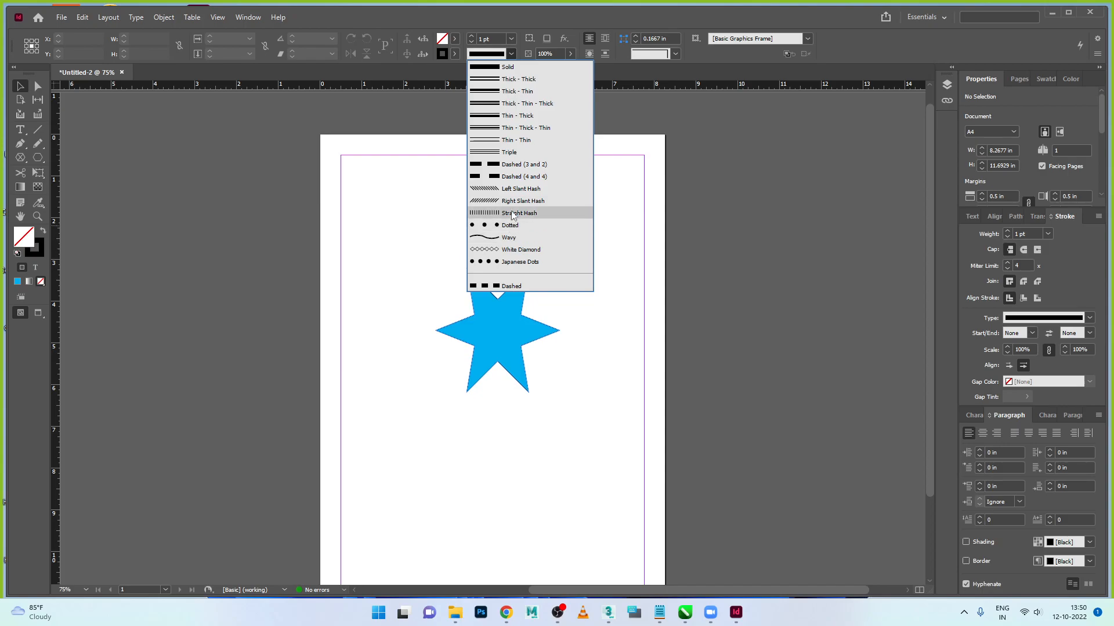
click(103, 194)
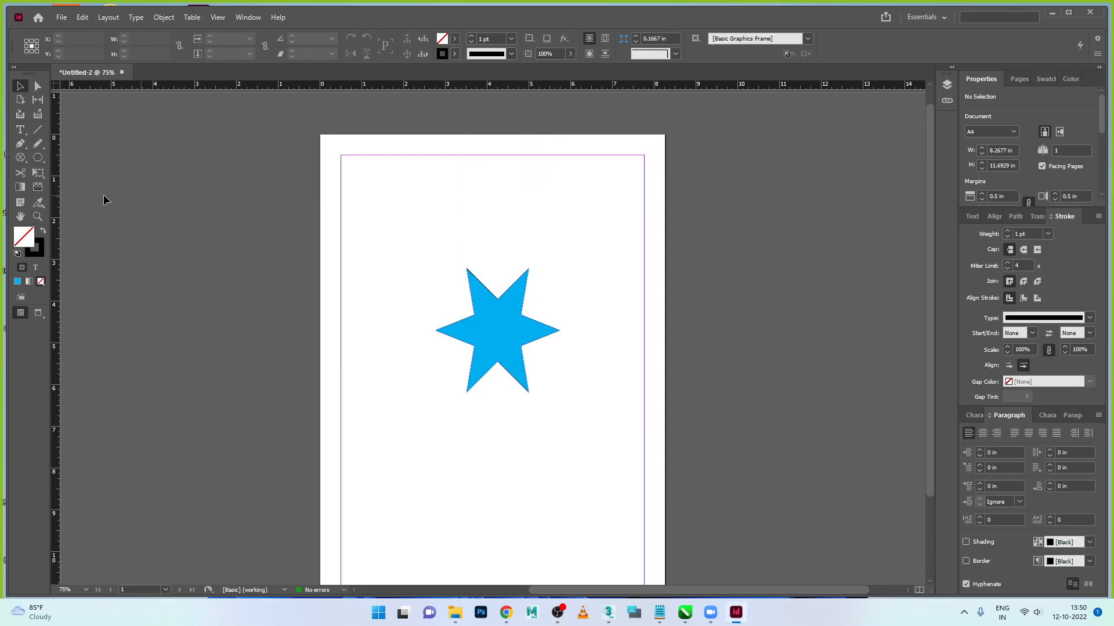
Step: With nothing selected, set the default fill colour to the cyan swatch C=100 M=0 Y=0 K=0
click(455, 39)
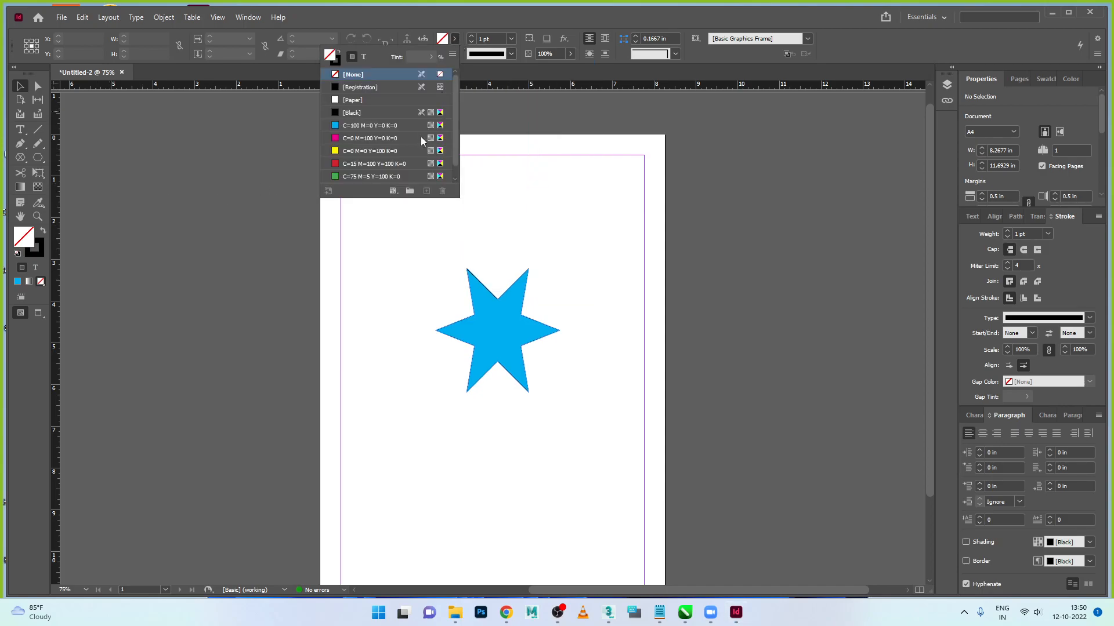
click(377, 127)
click(531, 308)
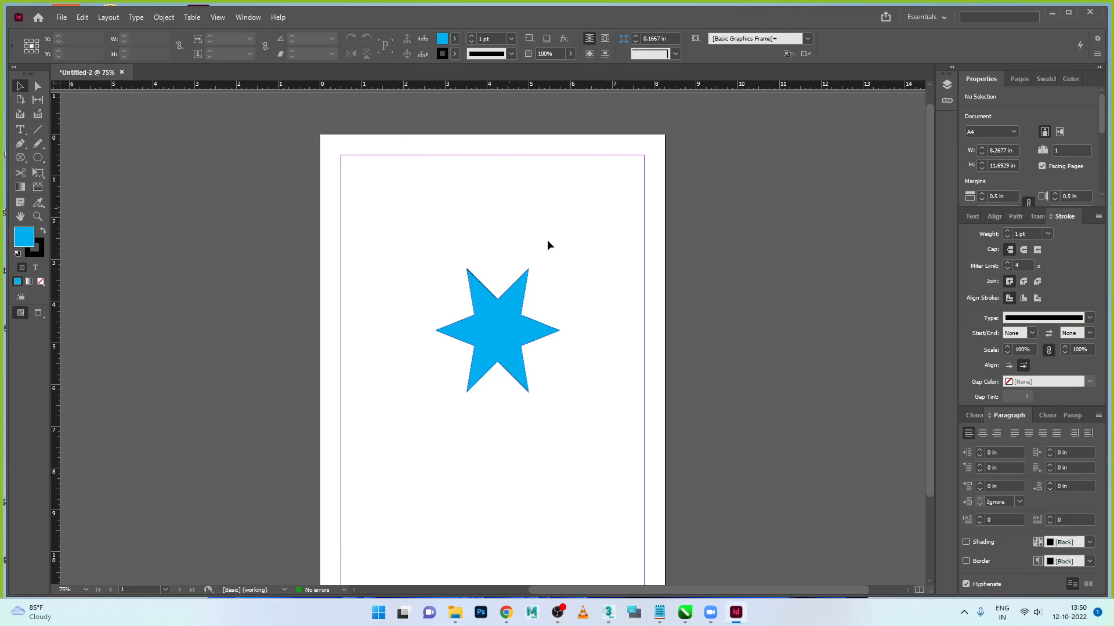
Step: Try several swatches for the default stroke with nothing selected, ending on cyan C=100 M=0 Y=0 K=0
click(454, 54)
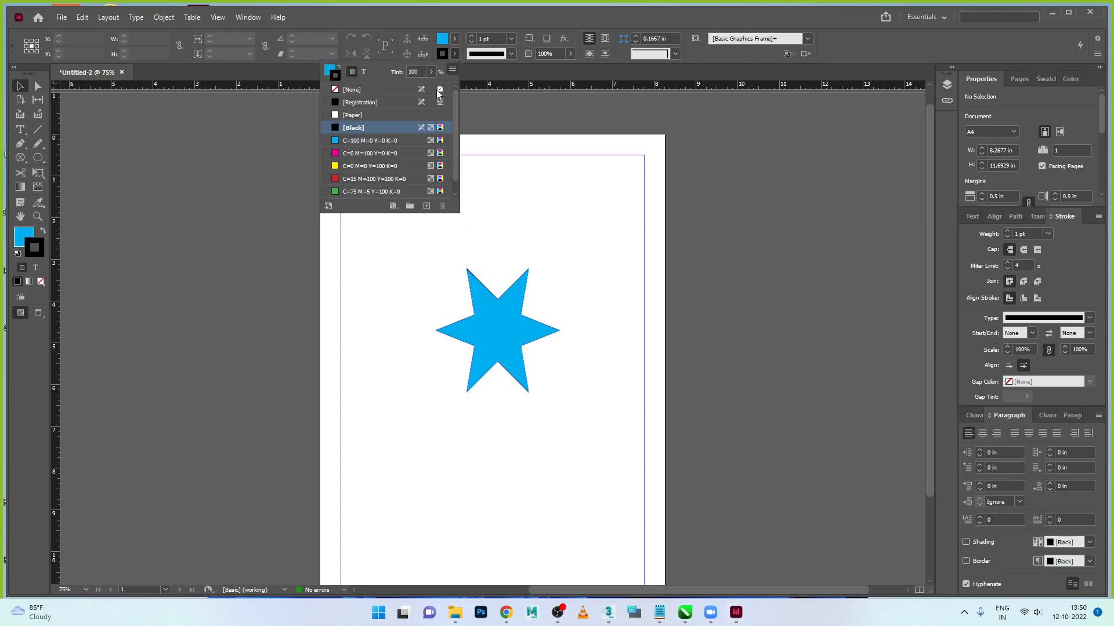
click(384, 153)
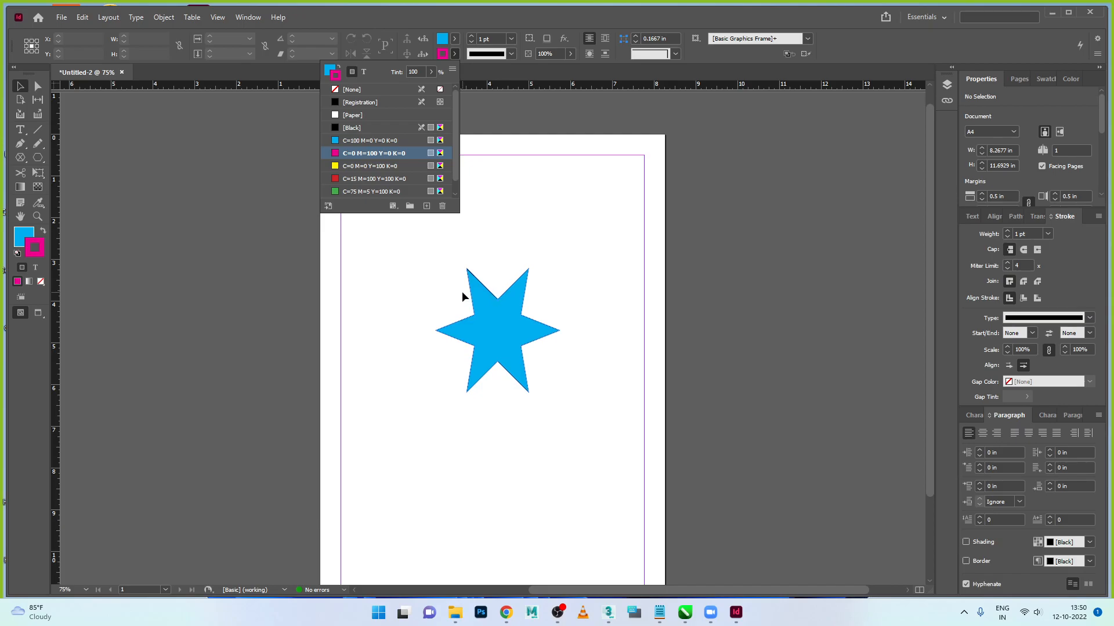
click(371, 169)
click(372, 179)
click(374, 191)
click(371, 165)
click(371, 153)
click(373, 143)
click(374, 145)
click(698, 248)
Step: Select the star and set its stroke colour to the yellow swatch C=0 M=0 Y=100 K=0
click(522, 298)
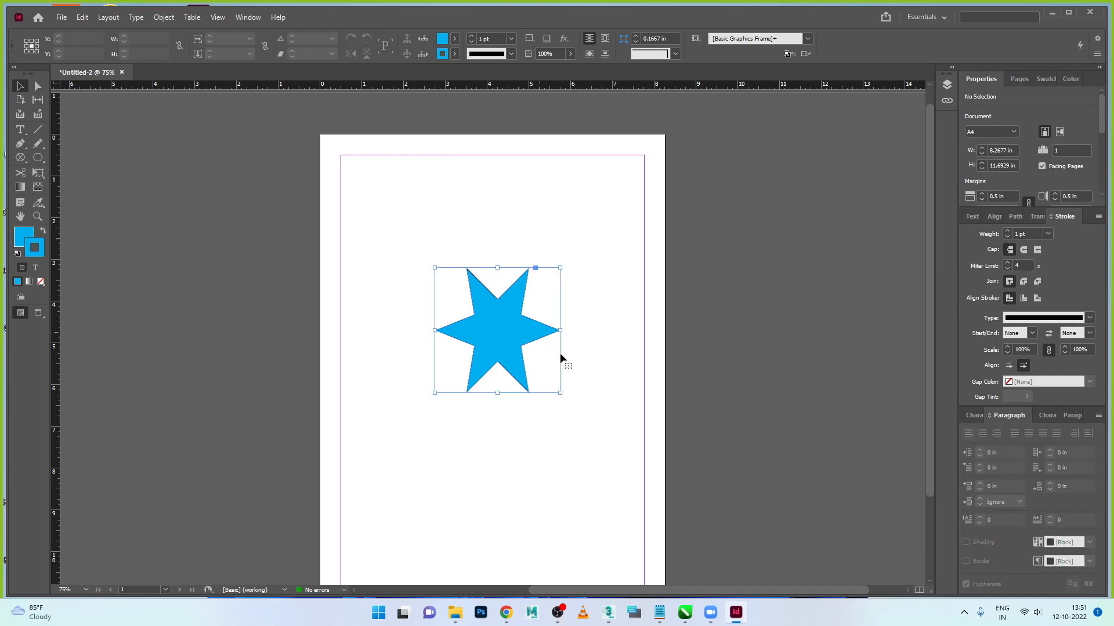
click(456, 55)
click(405, 165)
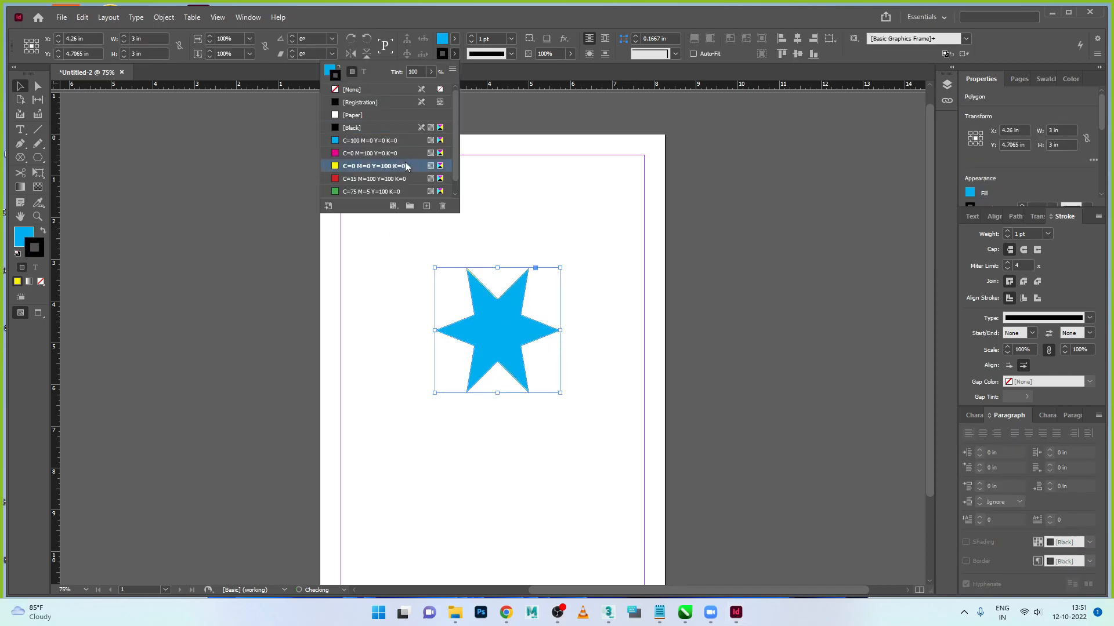
Step: Set the star's stroke weight to 10 pt and its stroke type to a slanted hash pattern
click(511, 39)
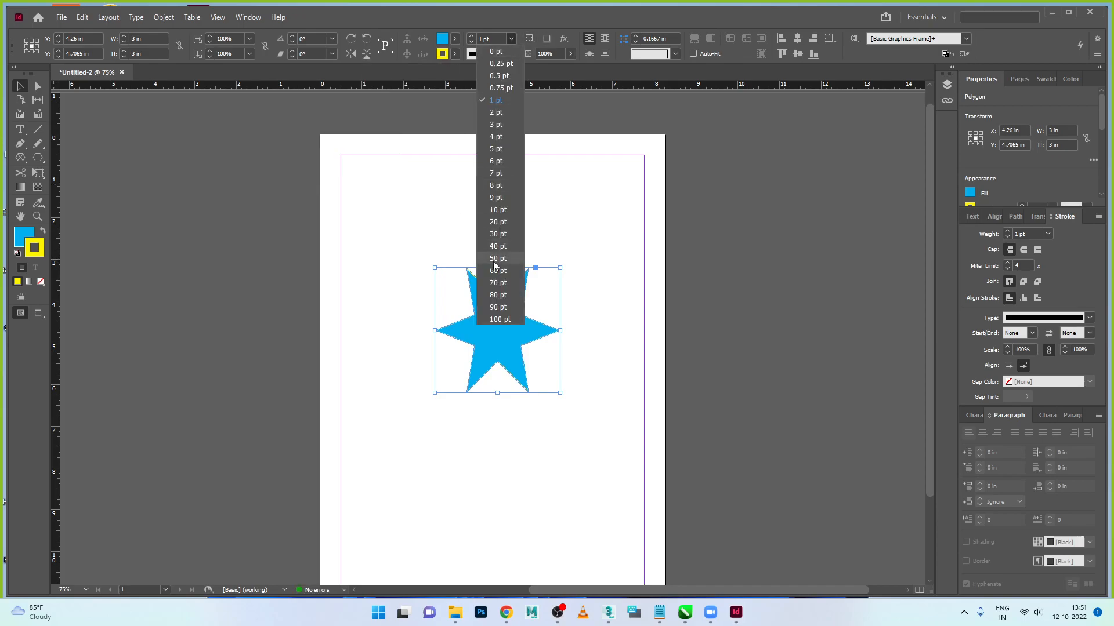
click(494, 266)
click(511, 39)
click(502, 208)
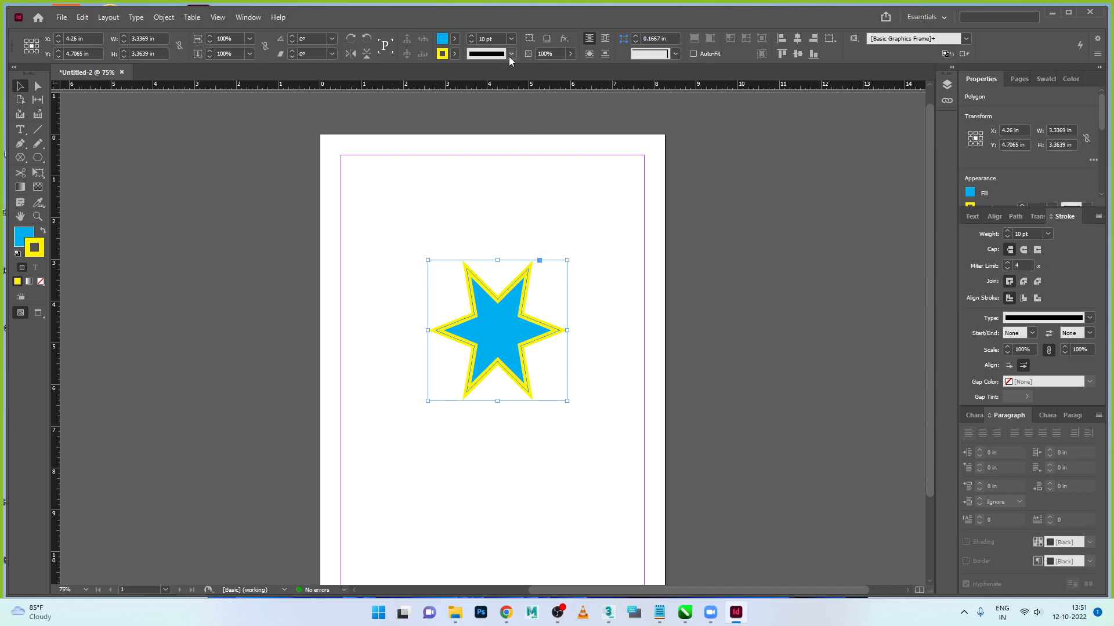
click(511, 54)
click(520, 186)
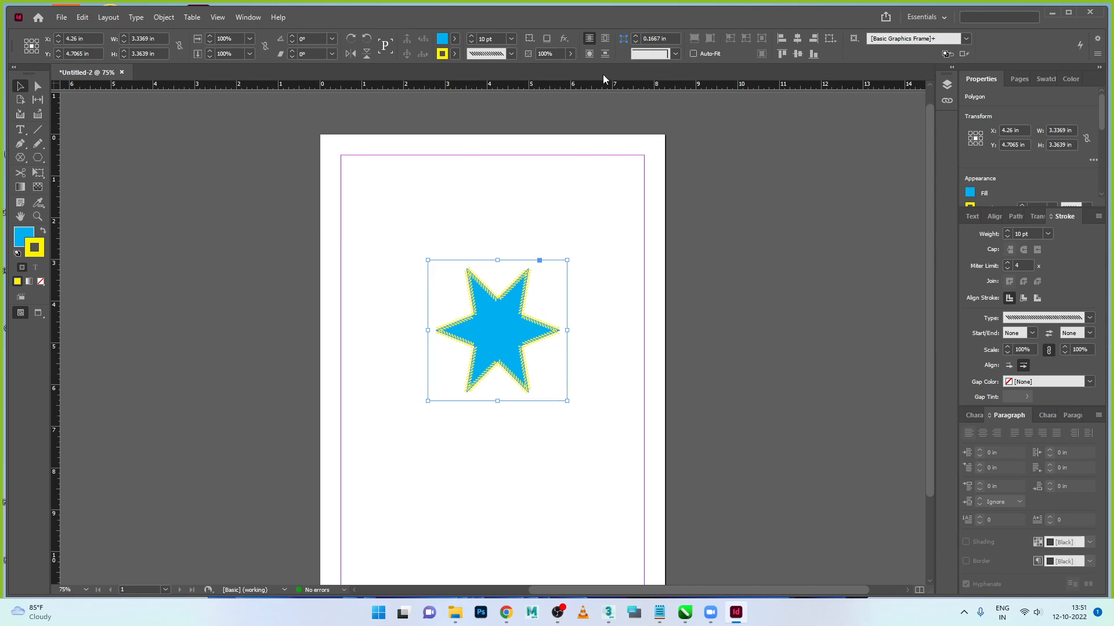
Step: Try out a lower opacity on the star and return it to 100%
click(568, 57)
drag(572, 68, 549, 74)
drag(552, 83, 670, 82)
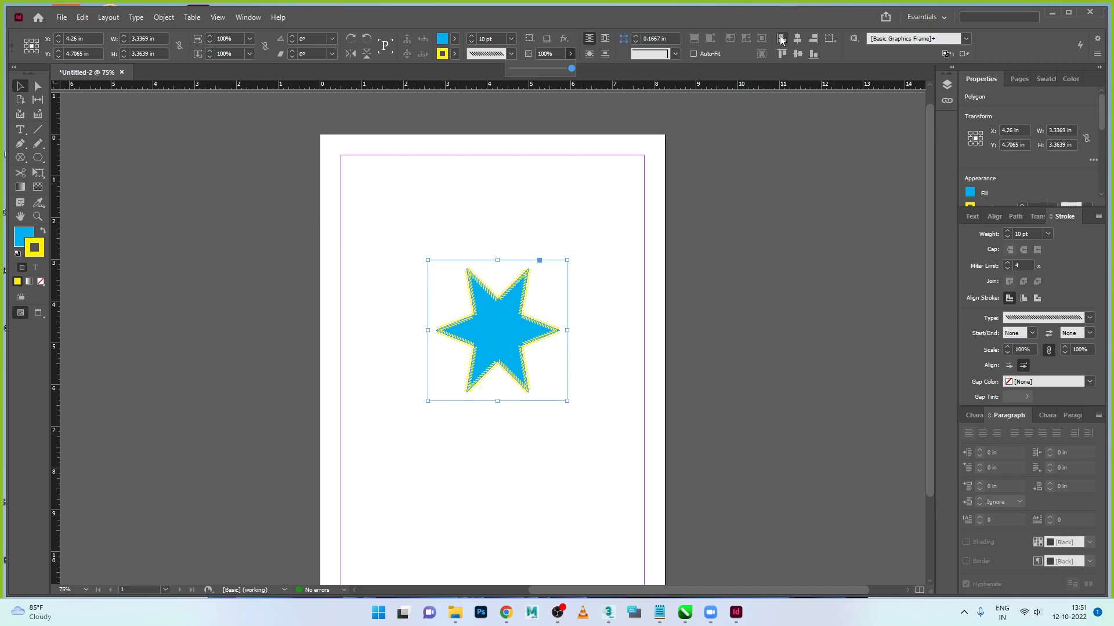
click(854, 39)
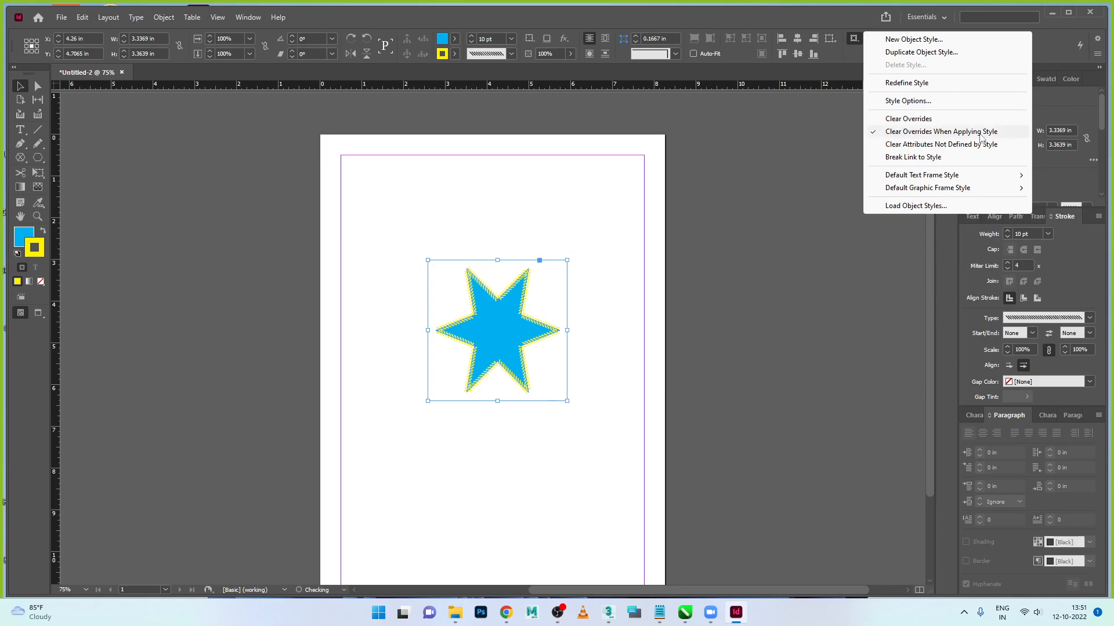
click(787, 140)
click(787, 140)
click(506, 298)
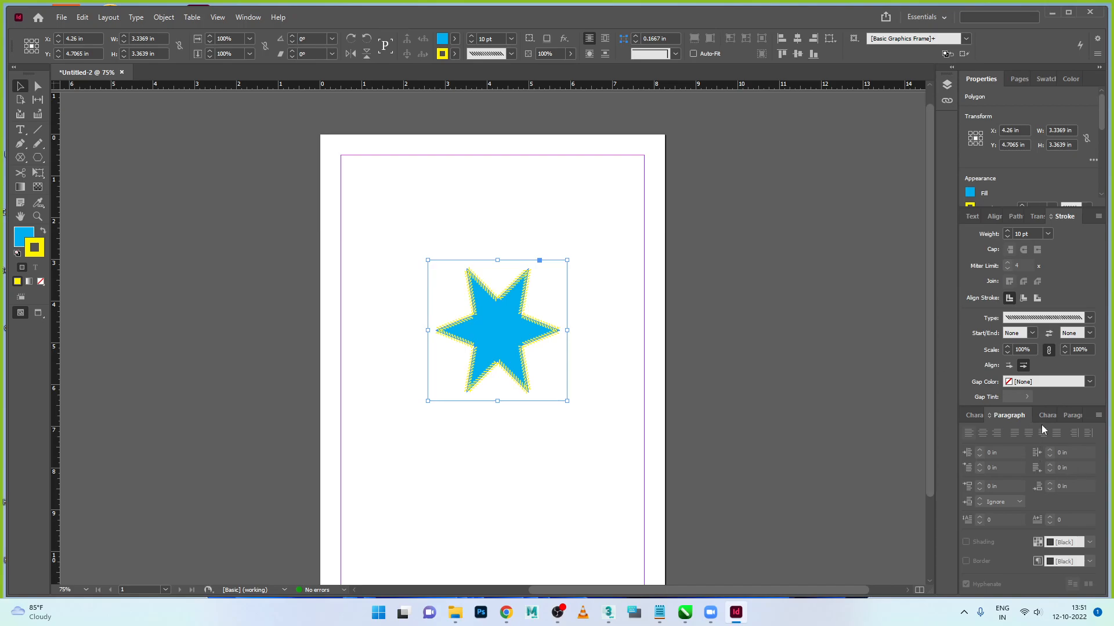
Step: Set alignment to the page margins, try the side alignments, and centre the star horizontally and vertically
click(999, 216)
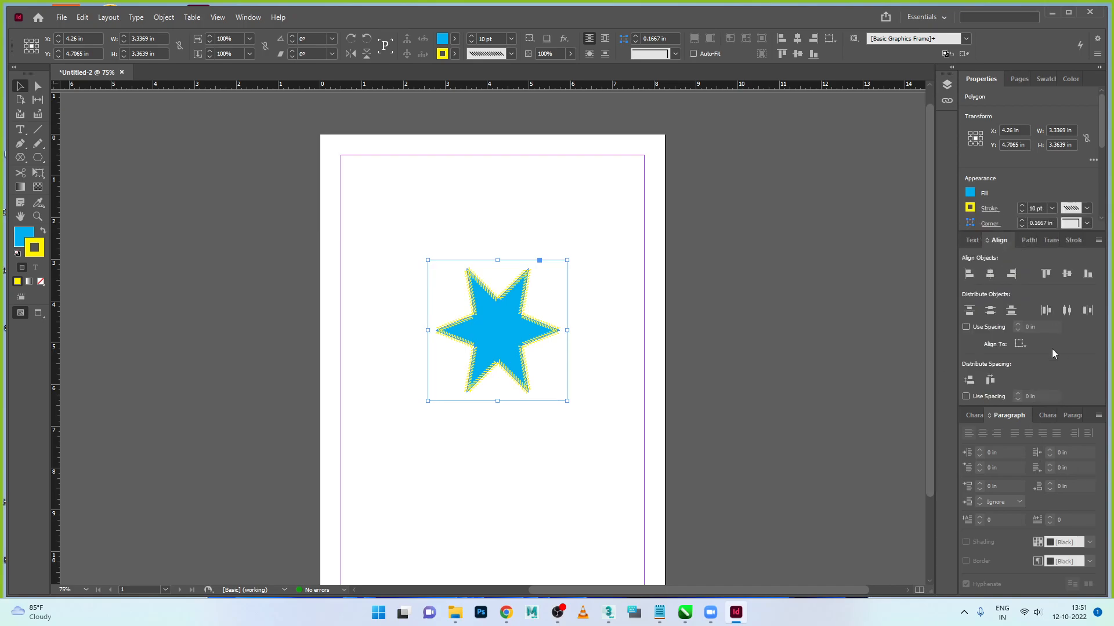
click(1022, 345)
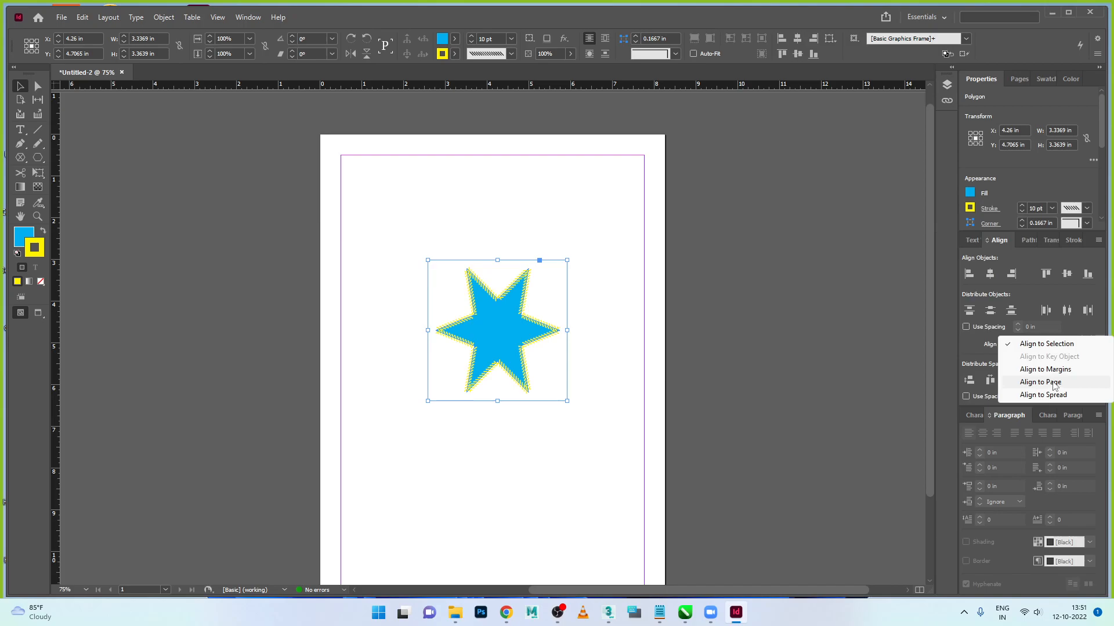
click(1053, 371)
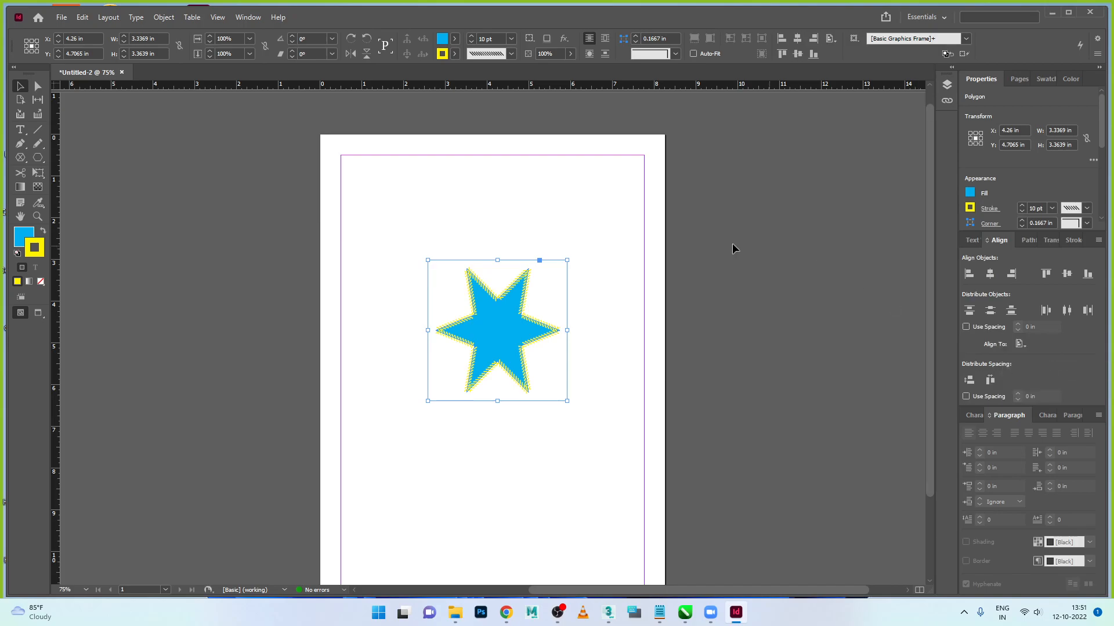
click(969, 274)
click(1009, 275)
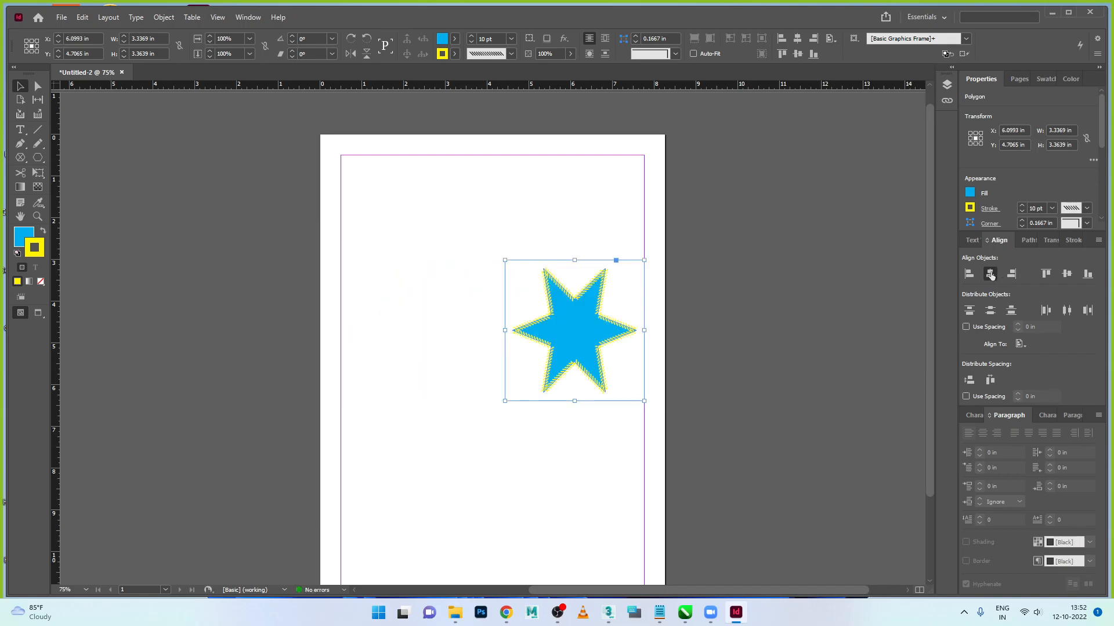
click(990, 275)
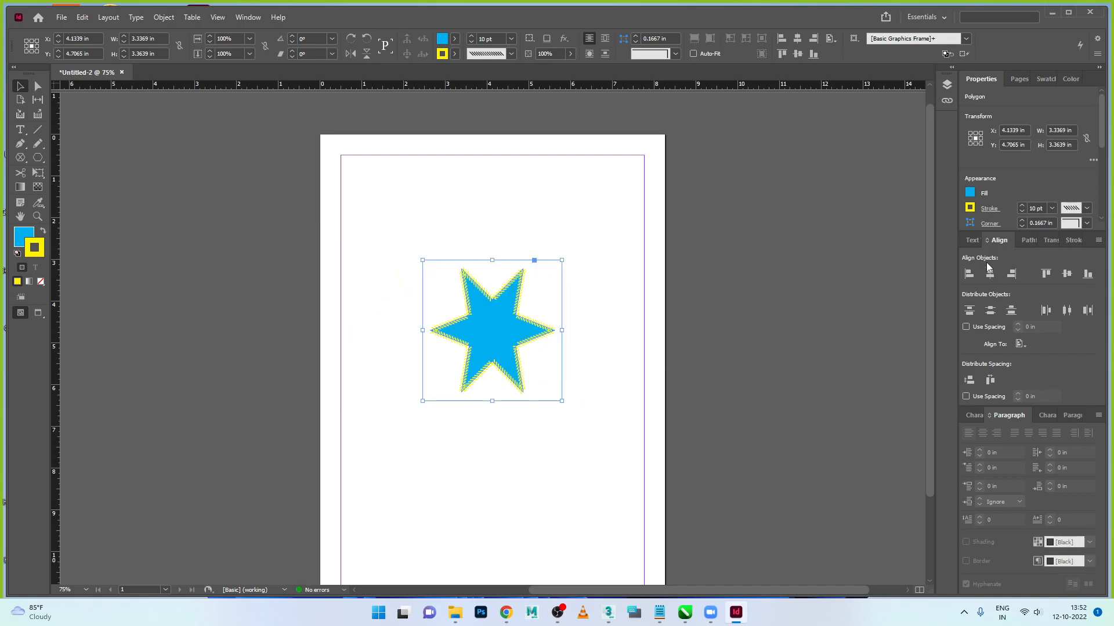
click(813, 53)
click(802, 55)
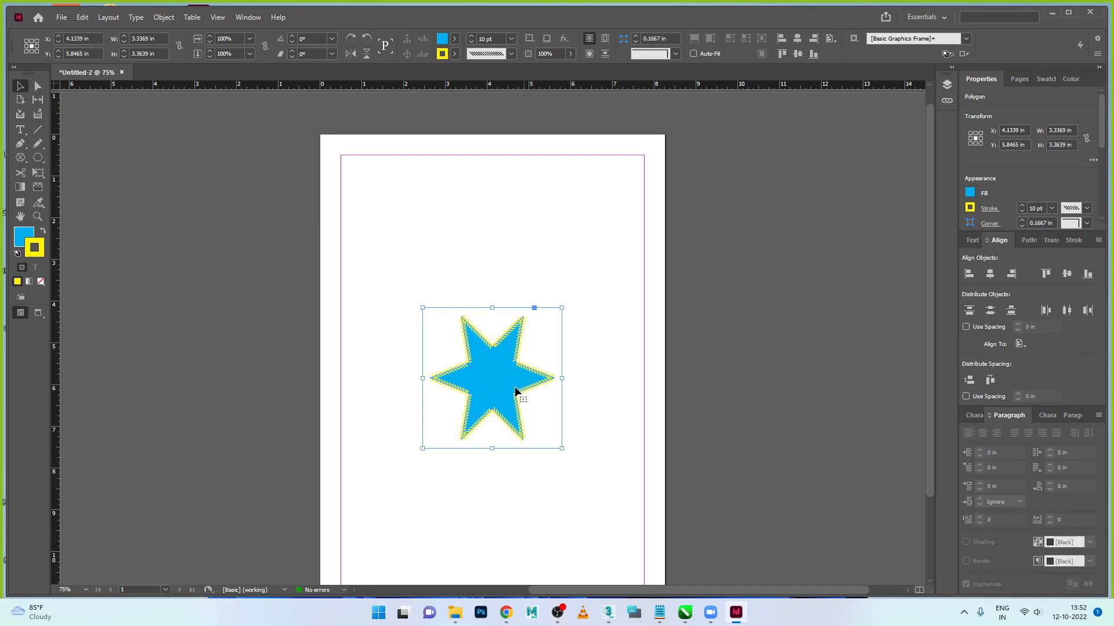
Step: Delete the star and draw an ellipse about 3 in wide and 3.5 in high on the page
drag(518, 392, 512, 350)
key(Delete)
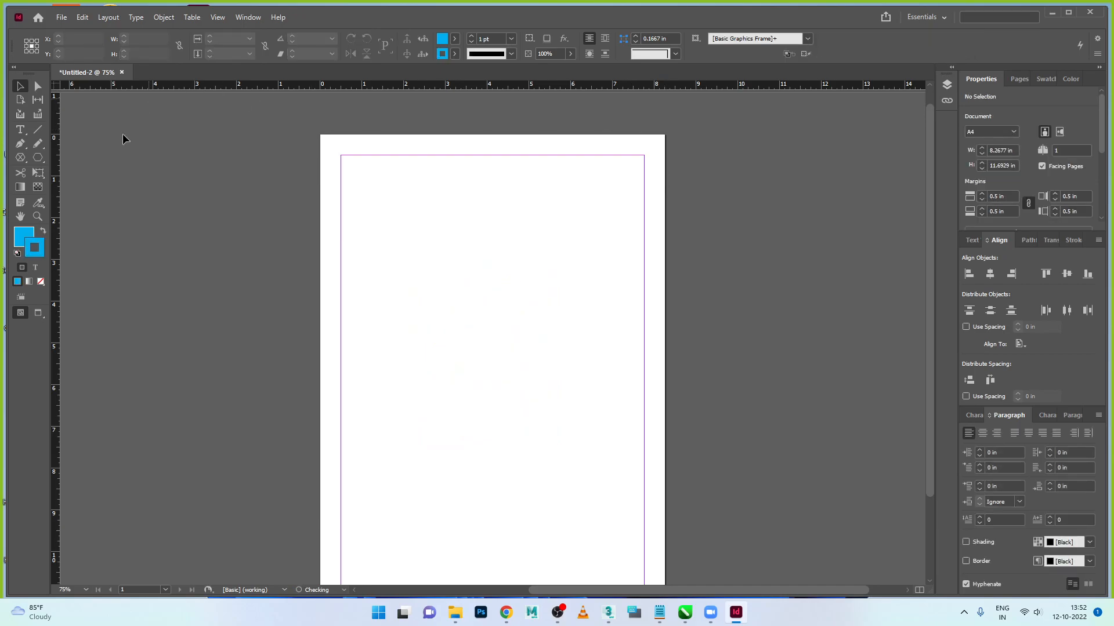
click(33, 162)
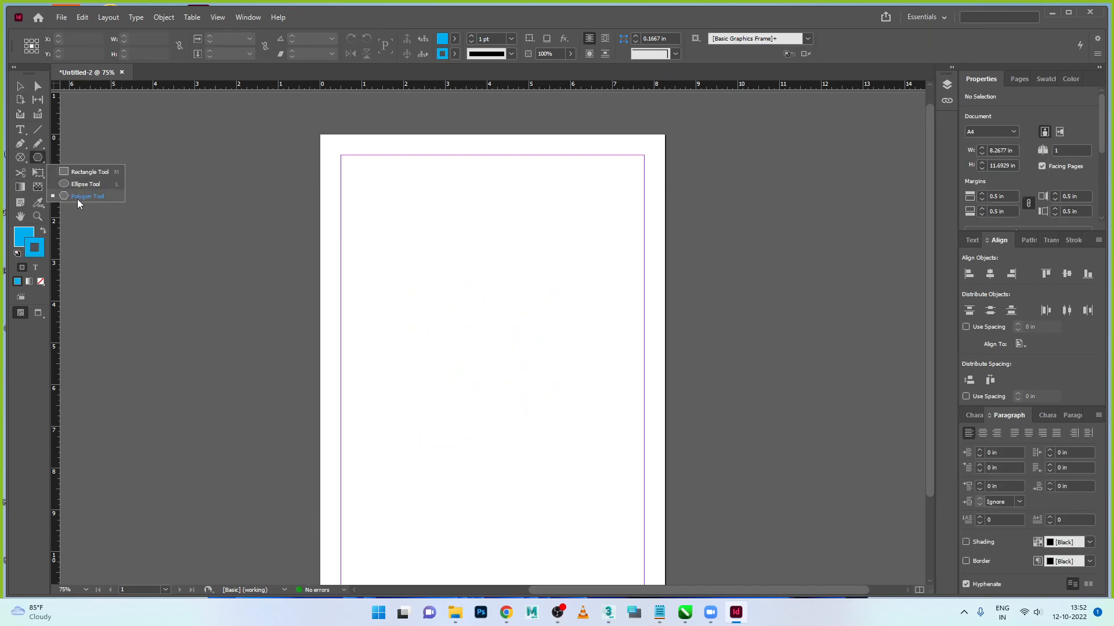
click(38, 162)
click(37, 159)
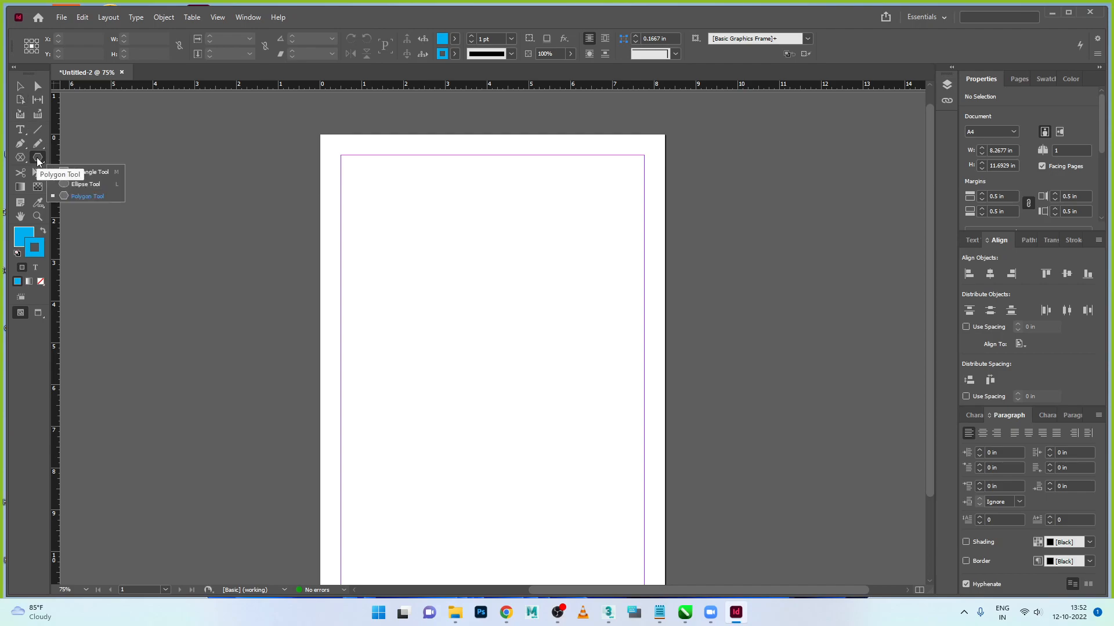
click(81, 185)
drag(468, 257, 594, 402)
click(20, 85)
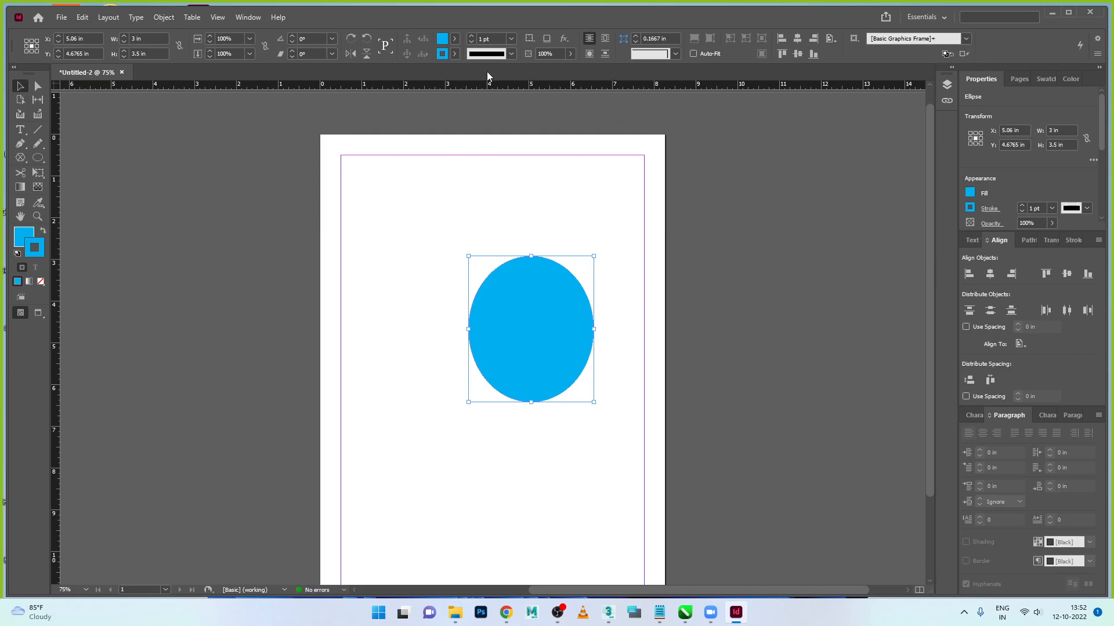
Step: Give the ellipse a magenta C=0 M=100 Y=0 K=0 stroke and, after trying yellow, a cyan C=100 M=0 Y=0 K=0 fill
click(455, 38)
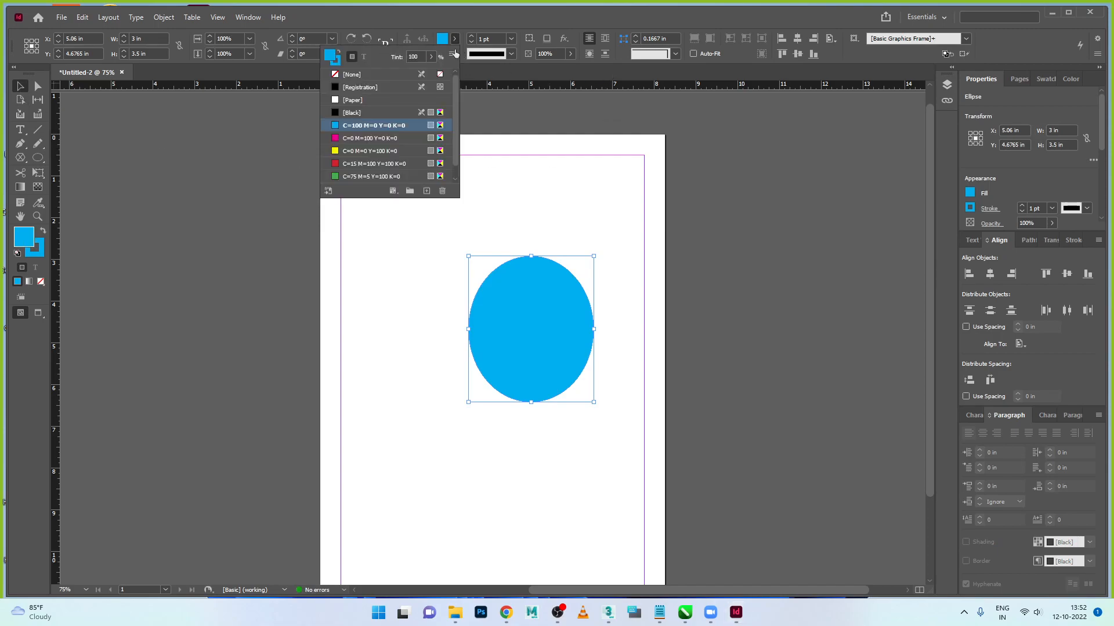
click(374, 154)
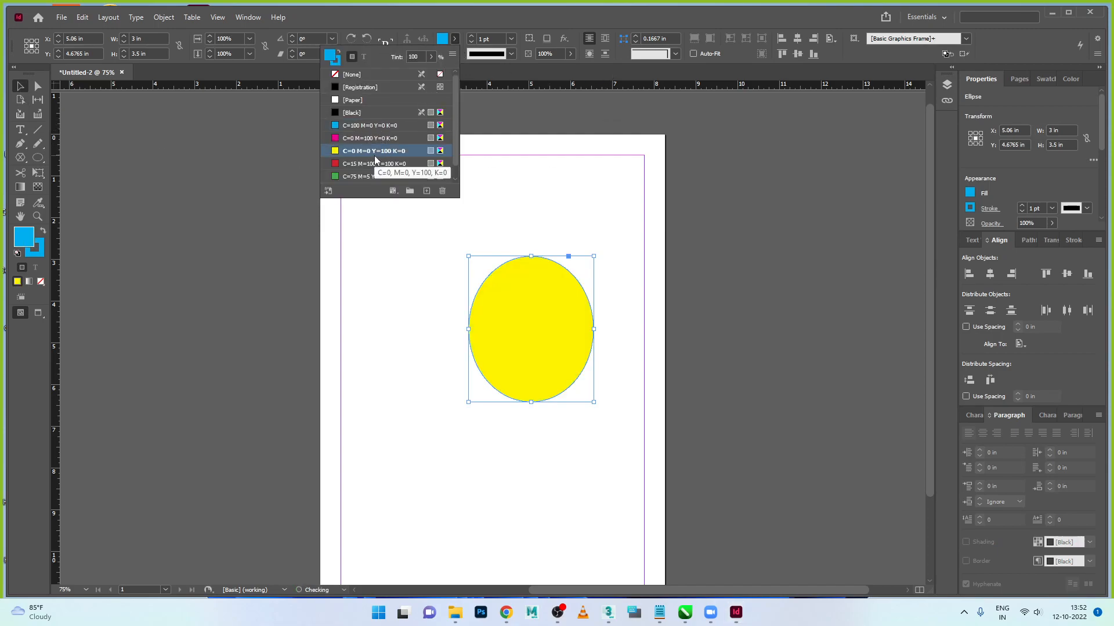
click(454, 53)
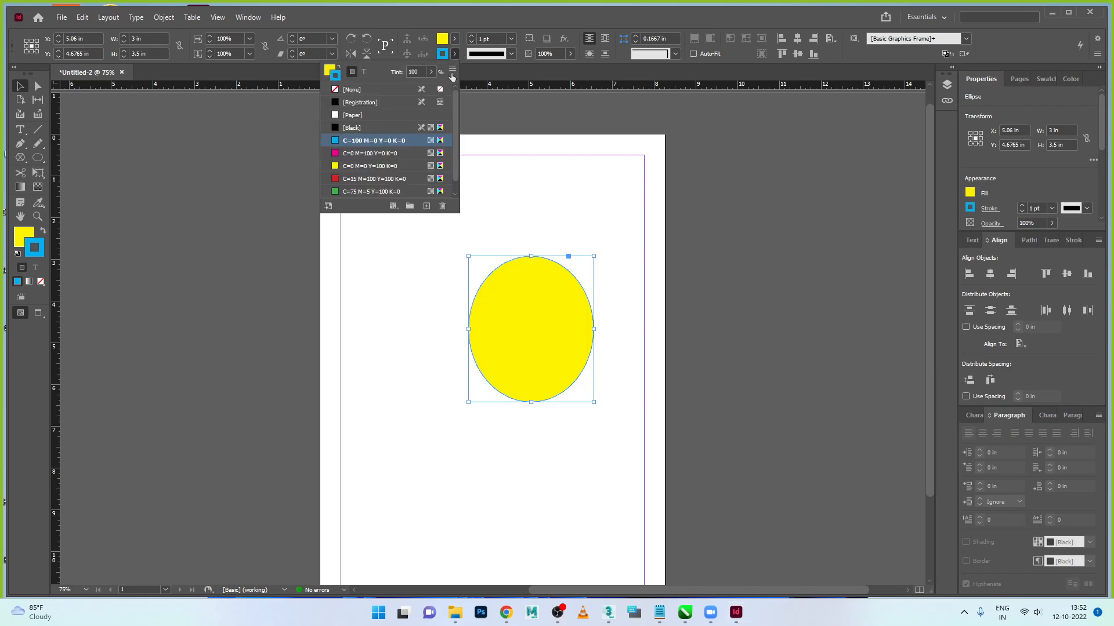
click(384, 137)
click(380, 157)
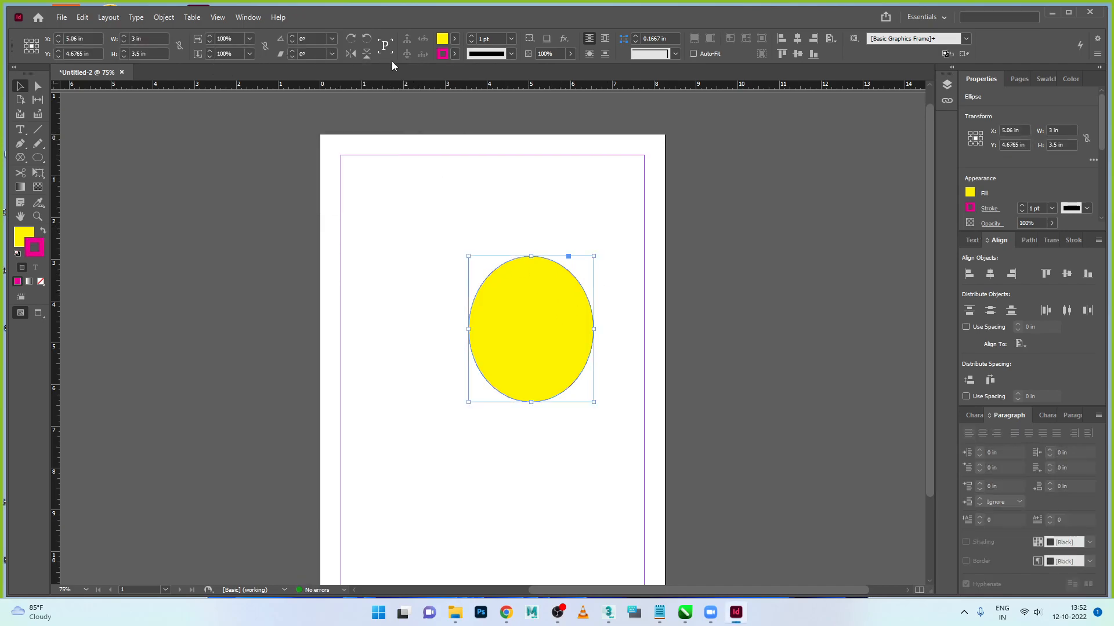
click(454, 39)
click(380, 126)
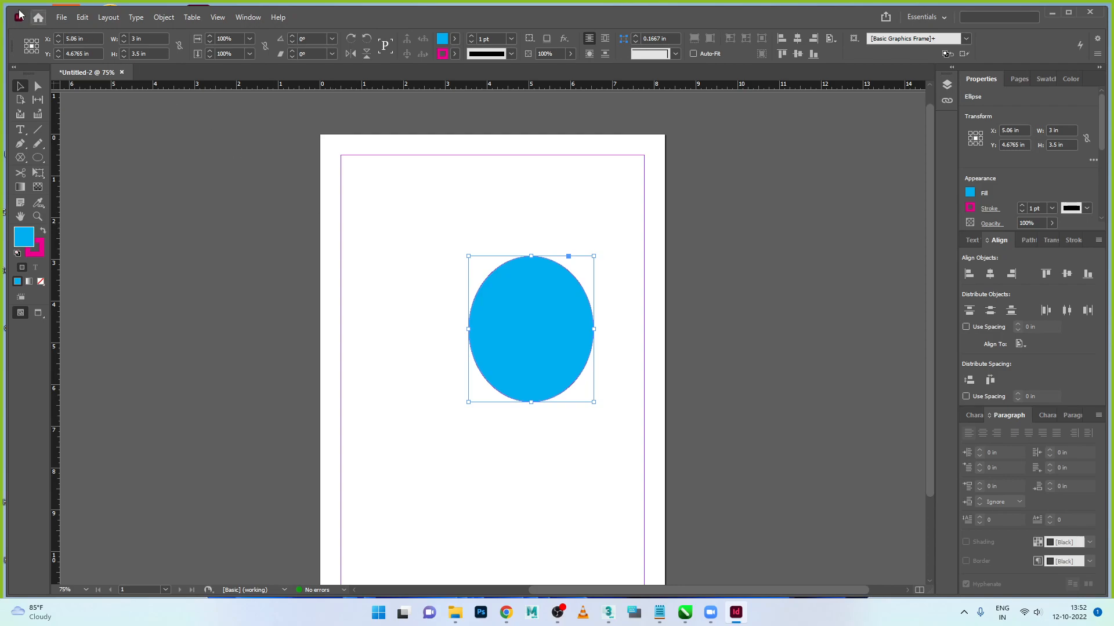
Step: Rotate the ellipse to 160° and resize it to about 2.85 in wide and 5.84 in high
drag(548, 337, 622, 315)
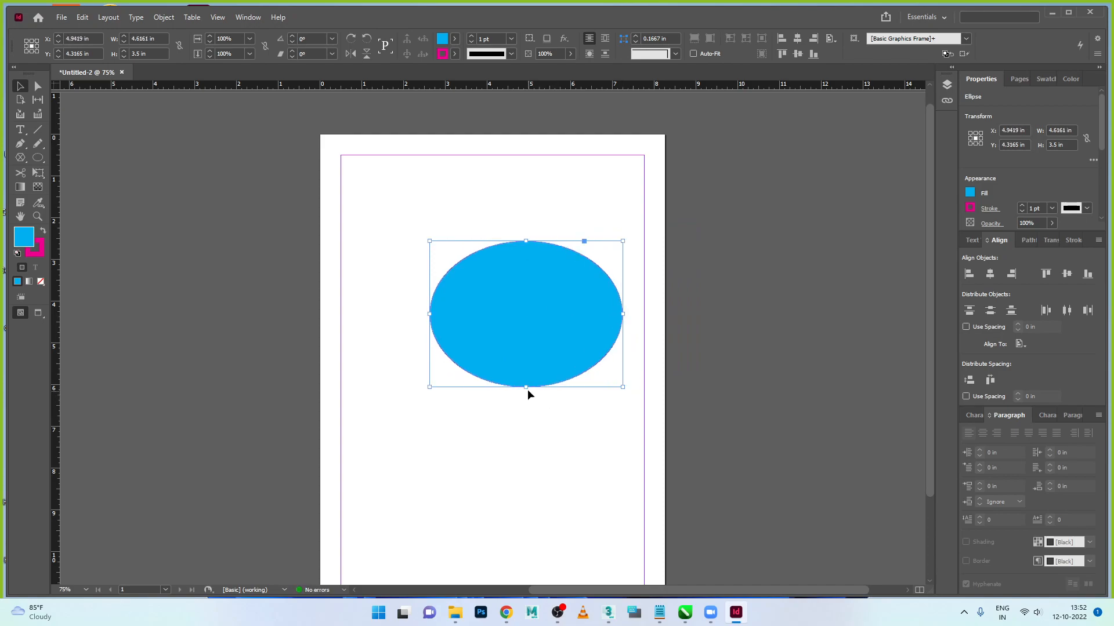
drag(527, 388, 525, 485)
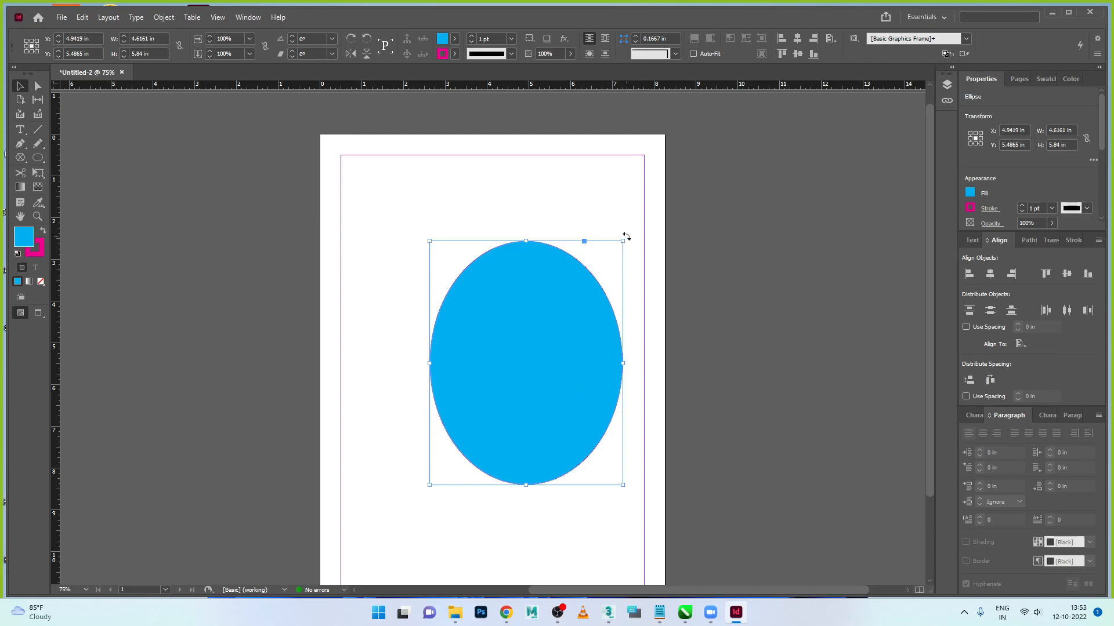
mouse_move(626, 237)
mouse_down()
mouse_move(666, 294)
mouse_move(670, 438)
mouse_move(587, 190)
mouse_move(342, 348)
mouse_move(343, 365)
mouse_move(629, 296)
mouse_move(641, 366)
mouse_move(379, 268)
mouse_move(415, 389)
mouse_move(661, 320)
mouse_move(507, 251)
mouse_move(430, 422)
mouse_up()
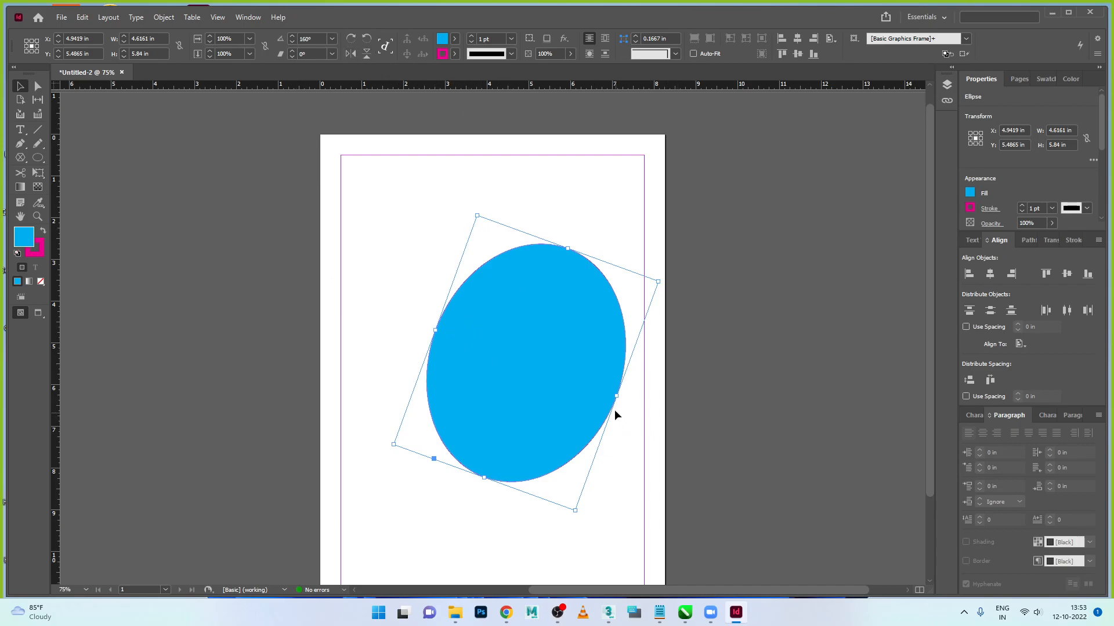
drag(616, 395, 544, 382)
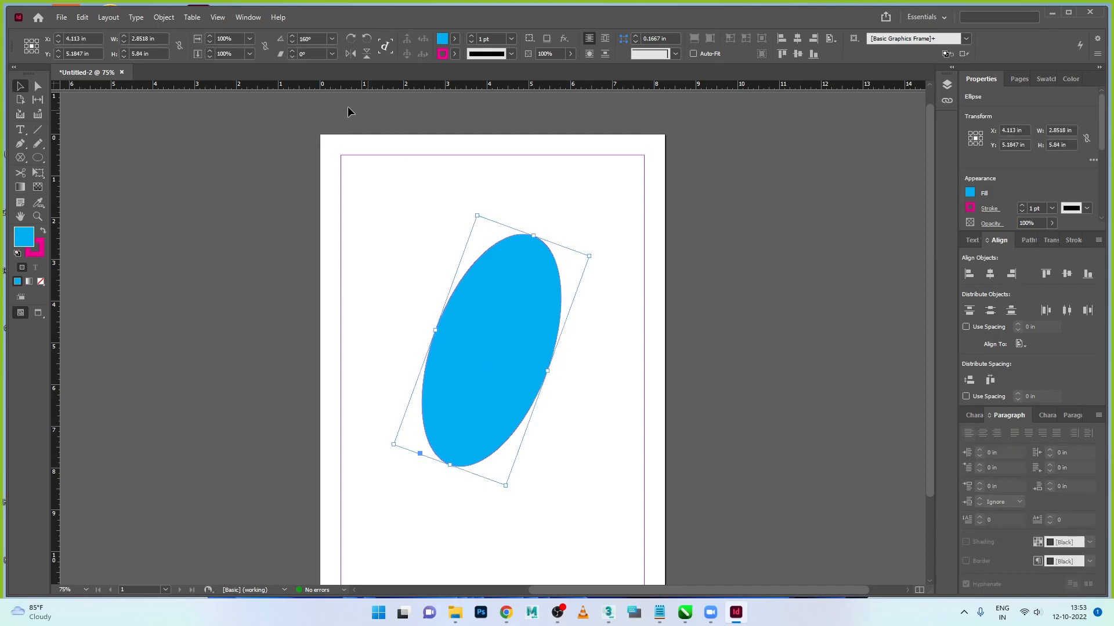
Step: Rotate the ellipse in 90° steps in both directions and flip it vertically twice
click(353, 40)
click(367, 38)
click(366, 38)
click(366, 38)
click(366, 54)
click(366, 55)
Step: Reposition the ellipse, resize it to about 3.46 × 6.24 in and set its rotation to 135°
click(20, 87)
mouse_move(503, 345)
mouse_down()
mouse_move(519, 344)
mouse_move(499, 330)
mouse_up()
drag(576, 243, 639, 296)
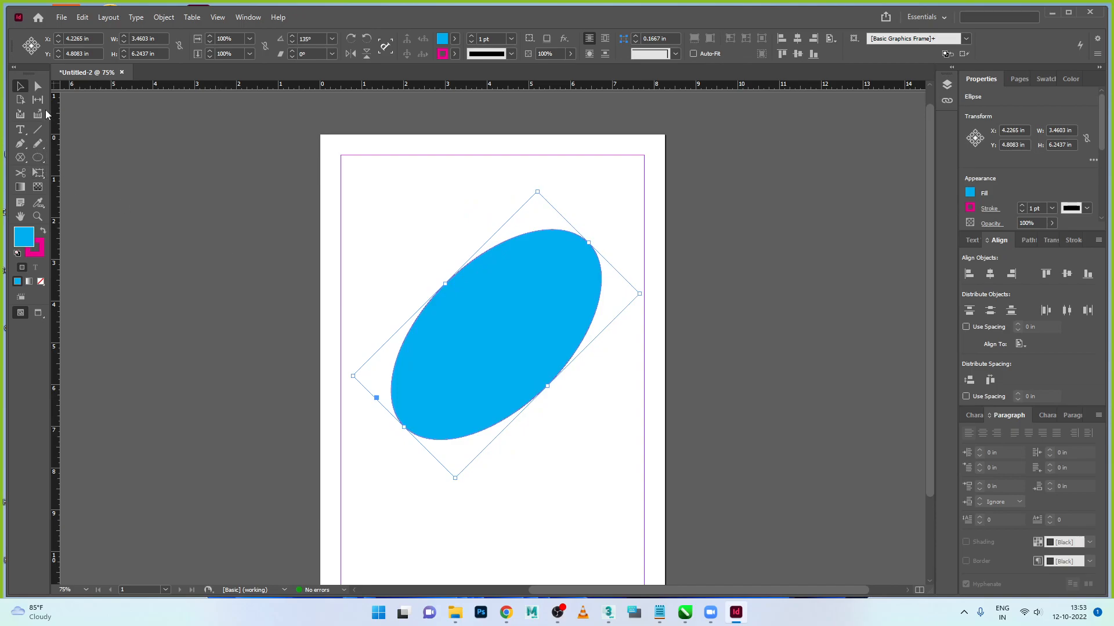
Step: Reshape the ellipse into a crescent by pulling its upper-right anchor point inward with the Direct Selection tool
click(692, 223)
click(38, 87)
click(567, 209)
drag(622, 238, 515, 327)
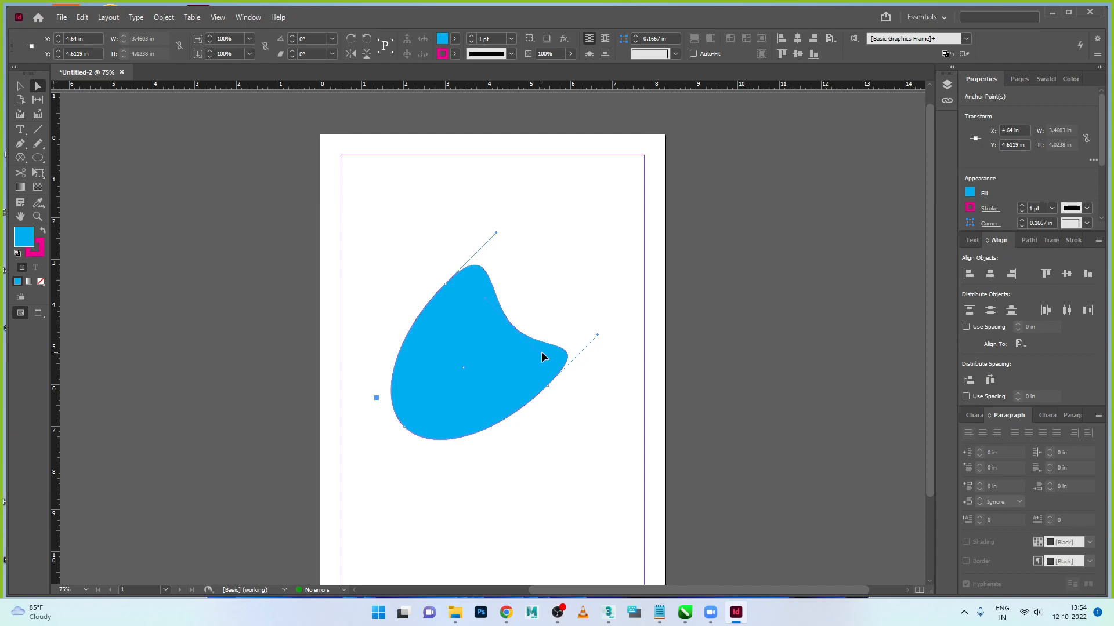
drag(539, 317, 506, 328)
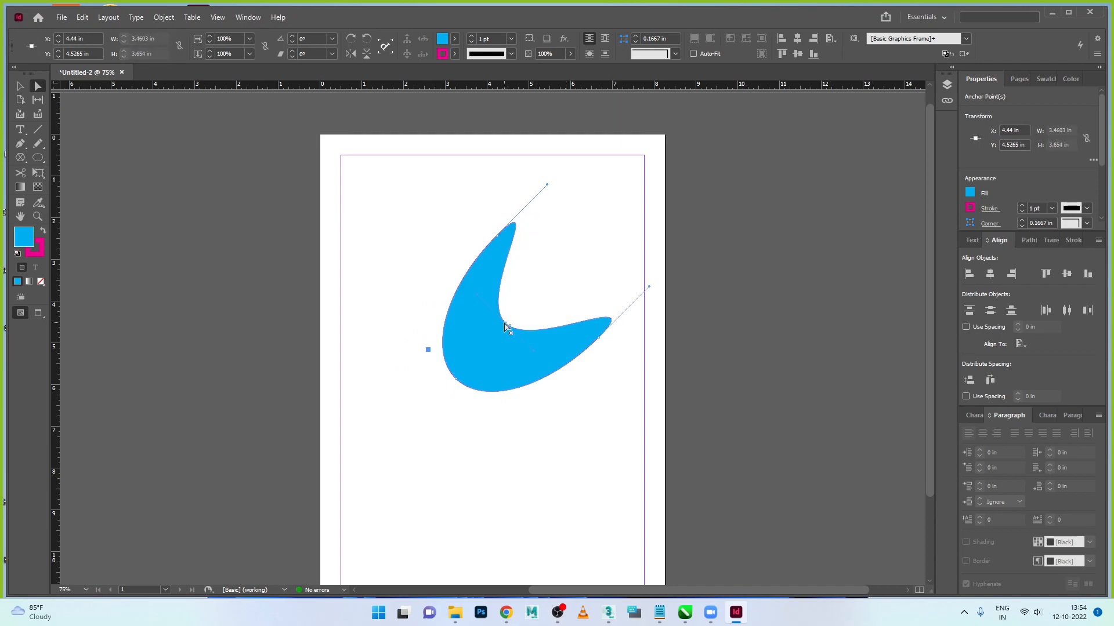
drag(506, 324, 455, 372)
click(469, 350)
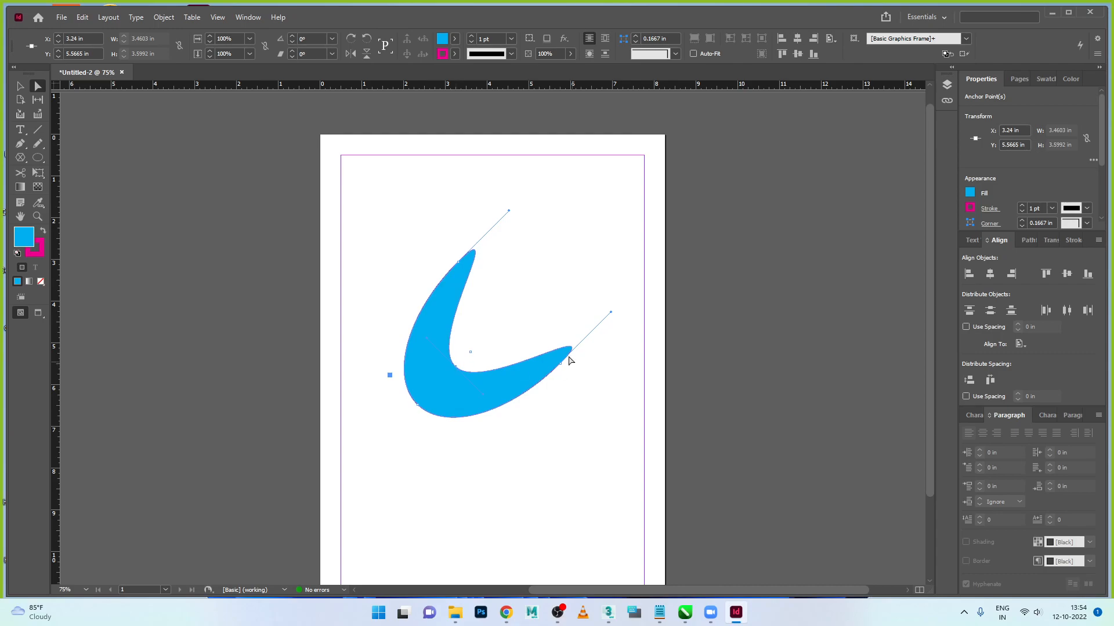
Step: Reshape the blue crescent with the Direct Selection tool by repositioning its inner anchor point and direction handles toward the upper right
click(439, 418)
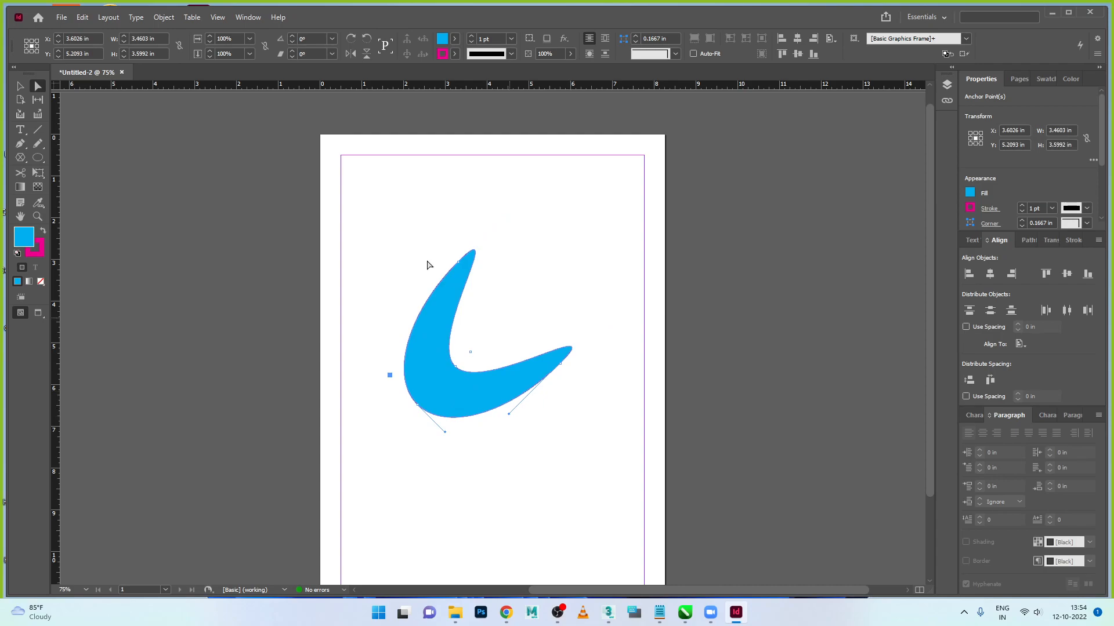
click(20, 88)
click(33, 87)
click(457, 371)
drag(457, 371, 389, 413)
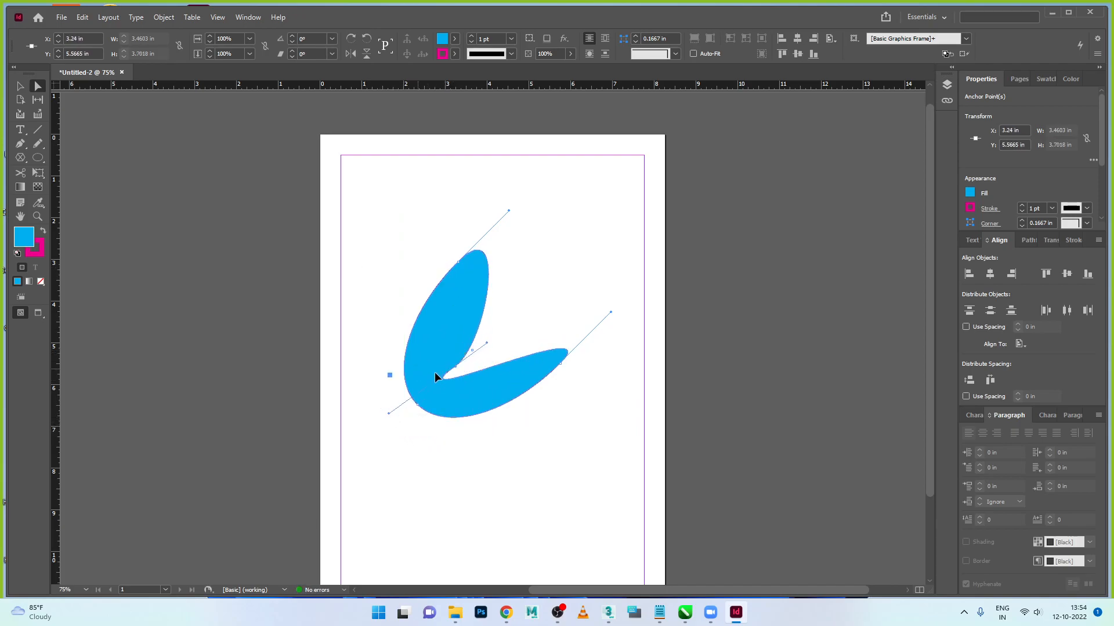
drag(457, 367, 539, 257)
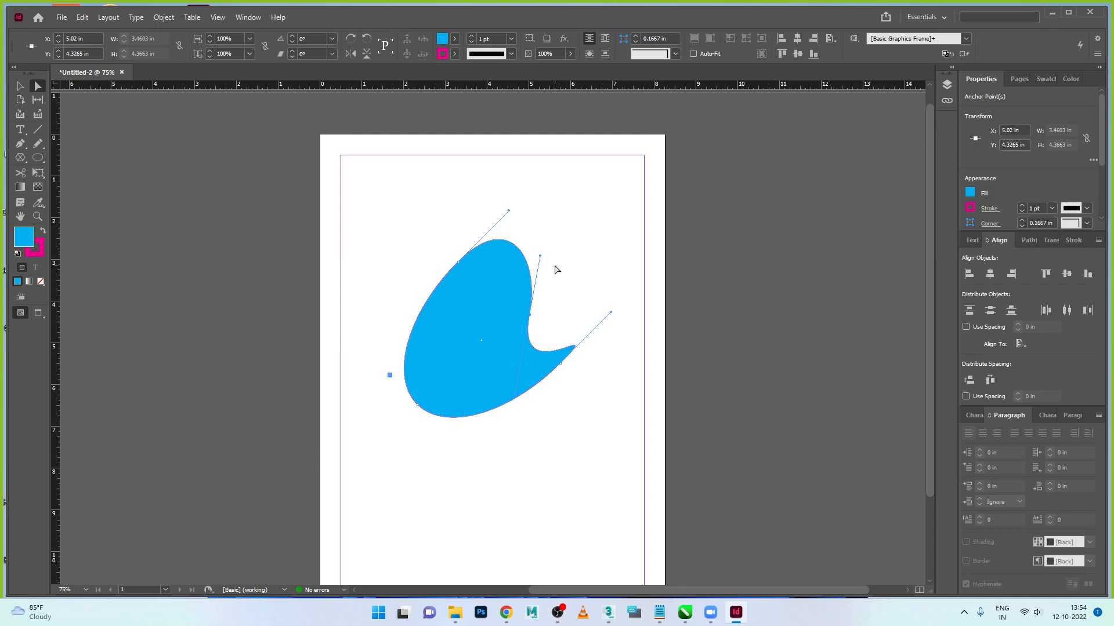
Step: Delete the reshaped blue shape from the page
click(20, 86)
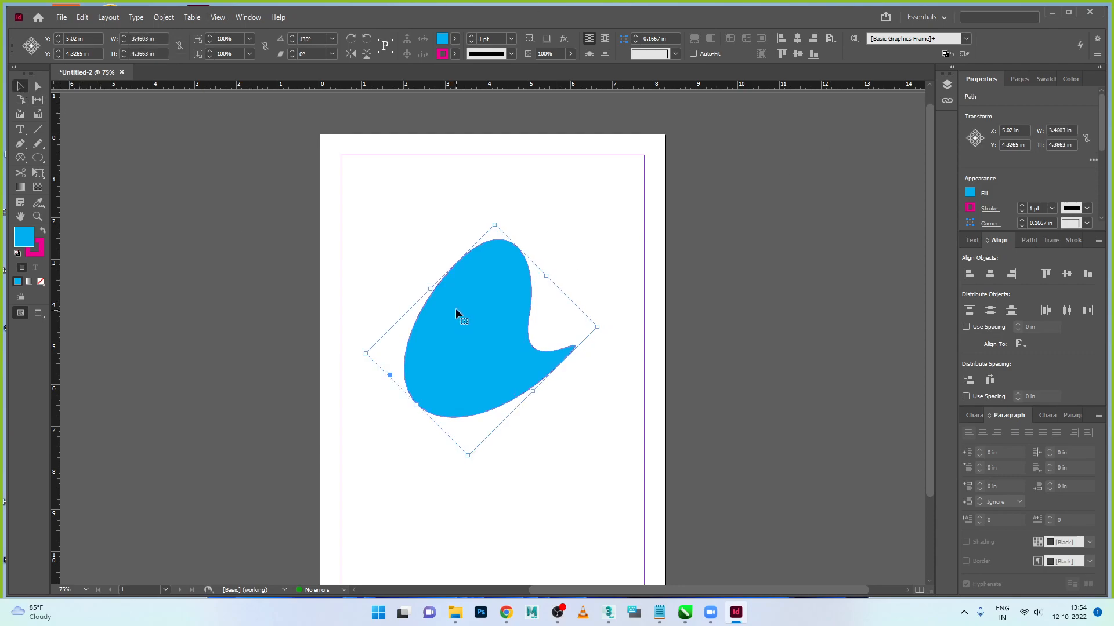
key(Delete)
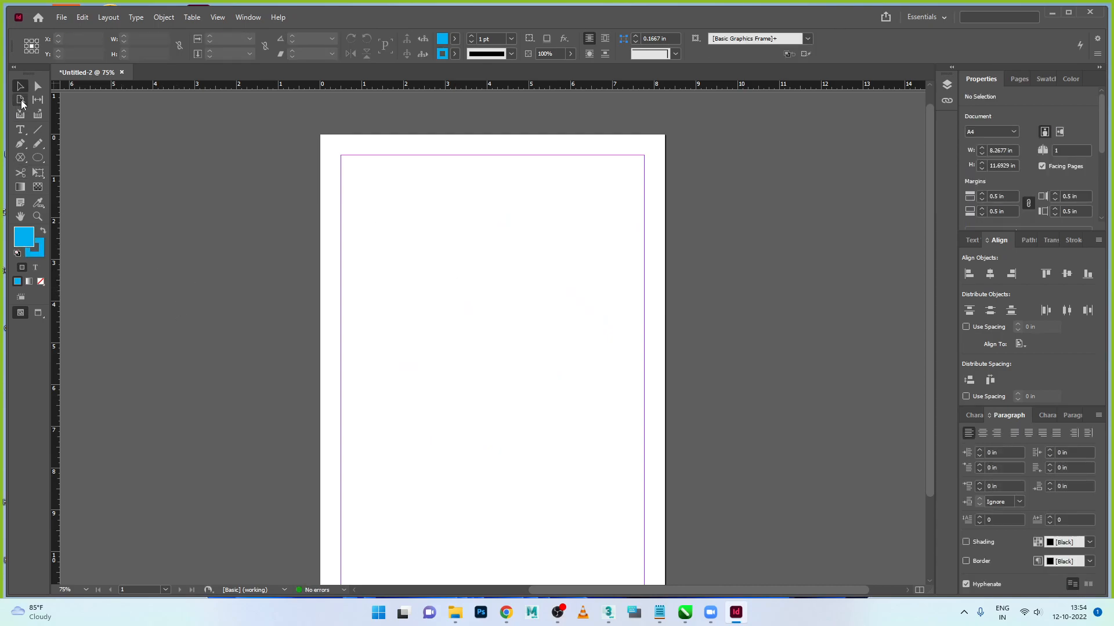
Step: Use the Page tool to toggle the A4 page between landscape and portrait, finishing in landscape orientation
click(21, 101)
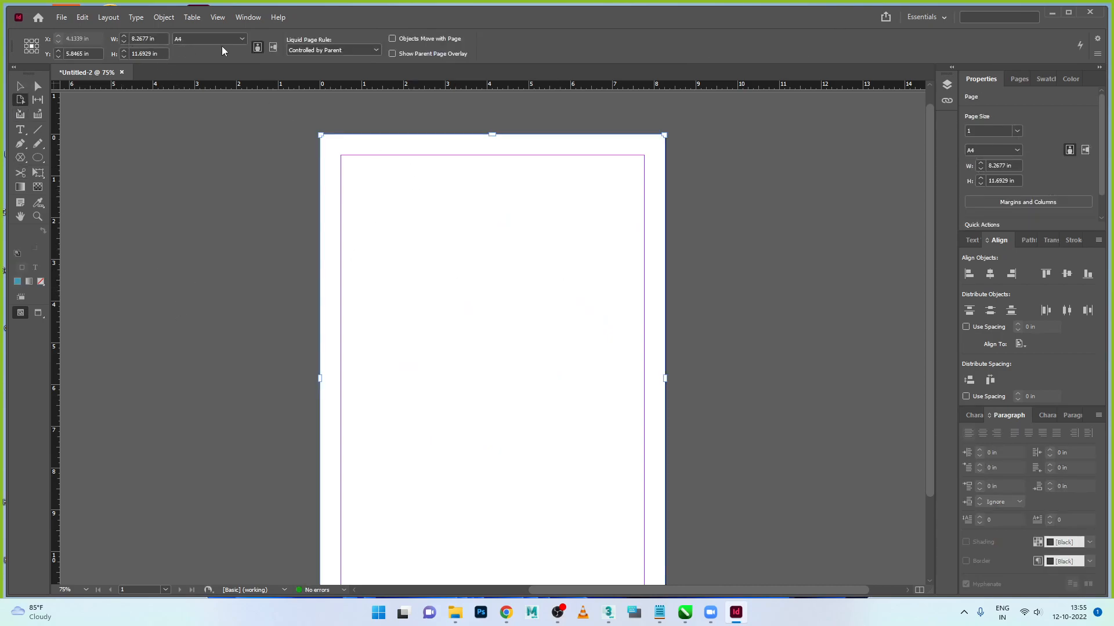
key(ctrl+minus)
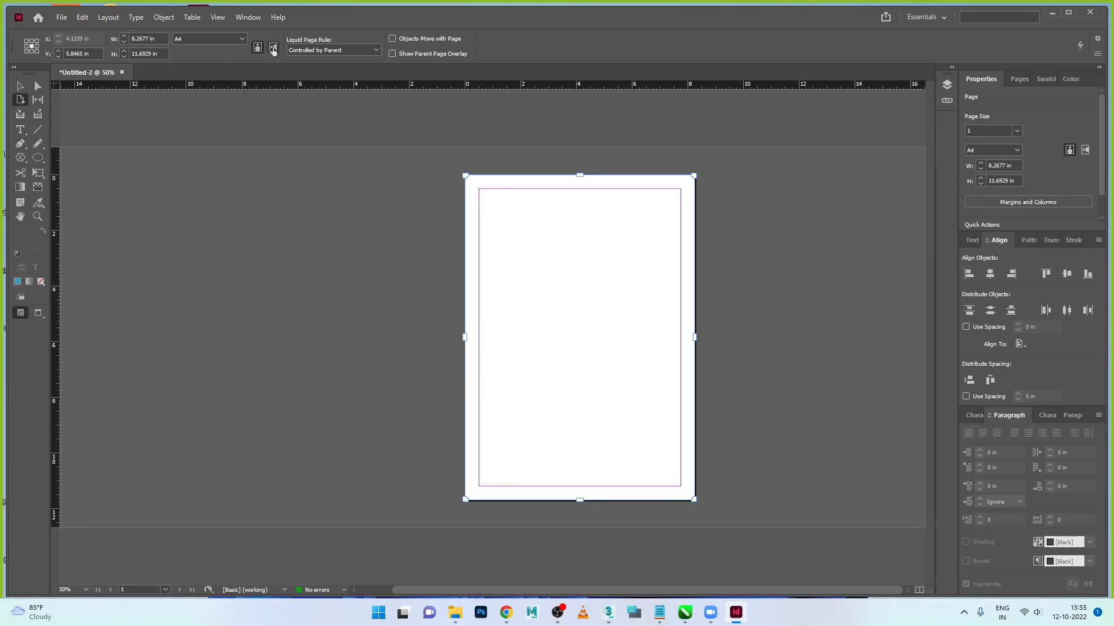
click(273, 49)
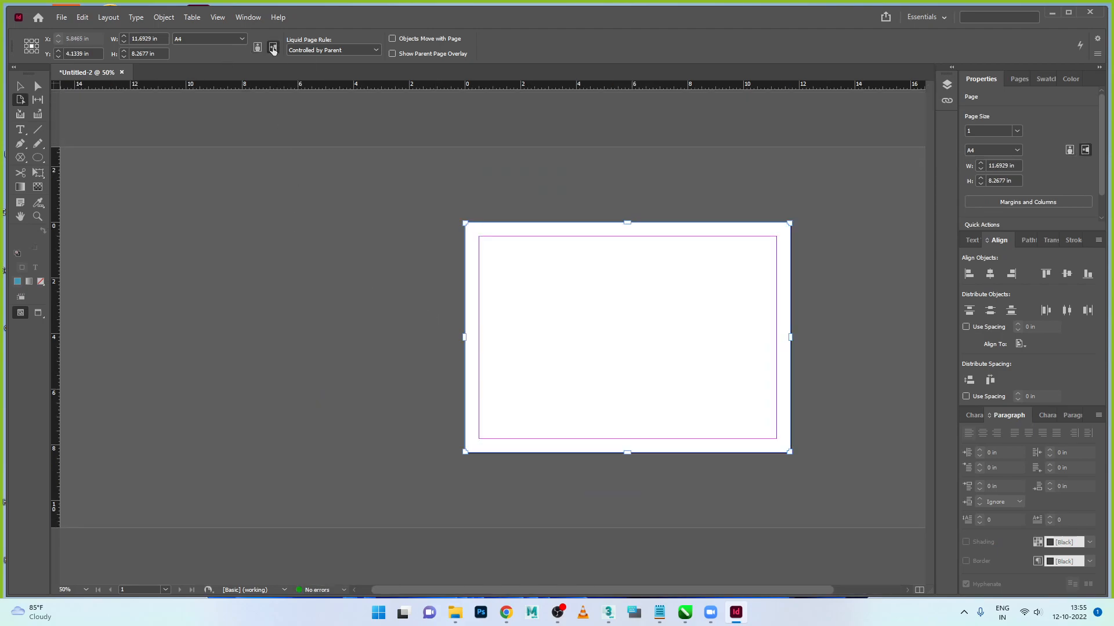
click(260, 50)
click(273, 48)
click(258, 48)
click(276, 50)
Step: Change the page size to US Business Card and keep the page selected
click(240, 39)
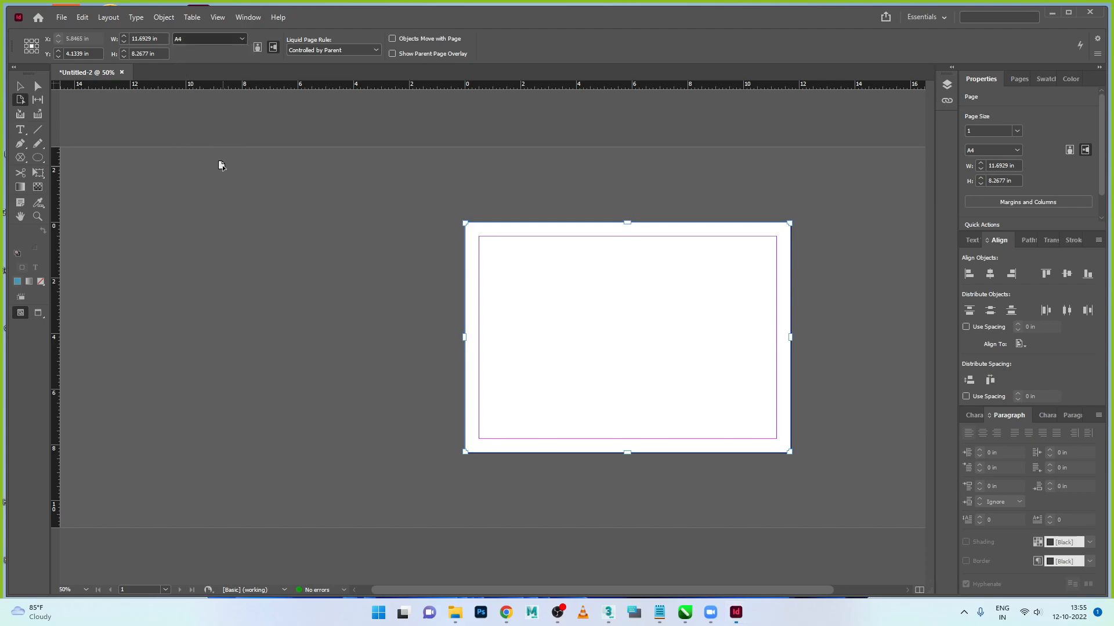
click(224, 168)
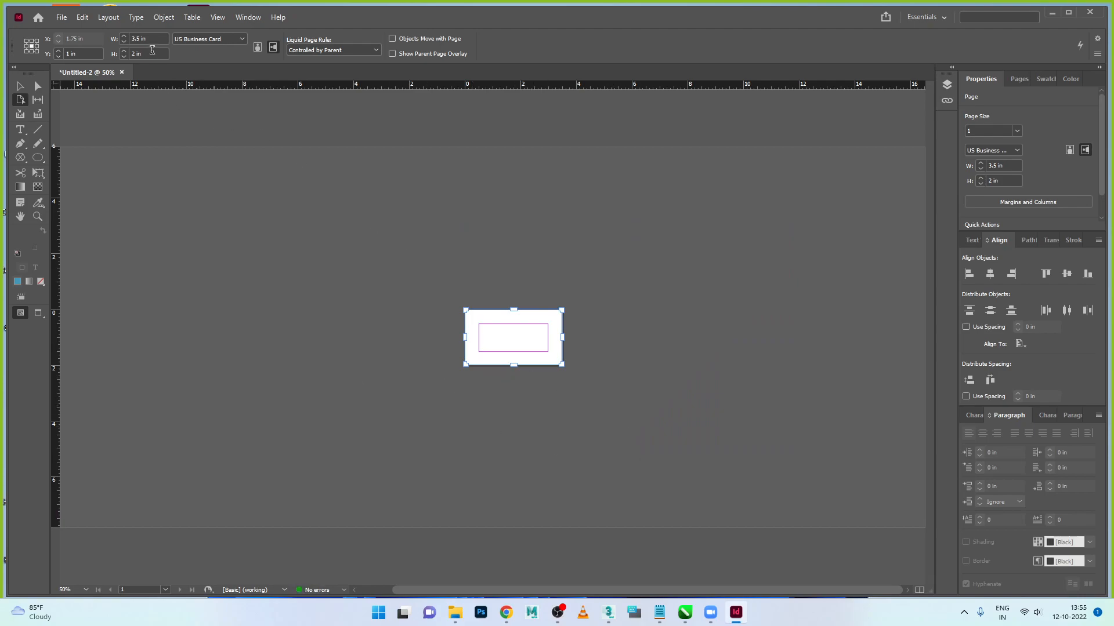
click(238, 42)
click(357, 201)
click(513, 325)
click(162, 18)
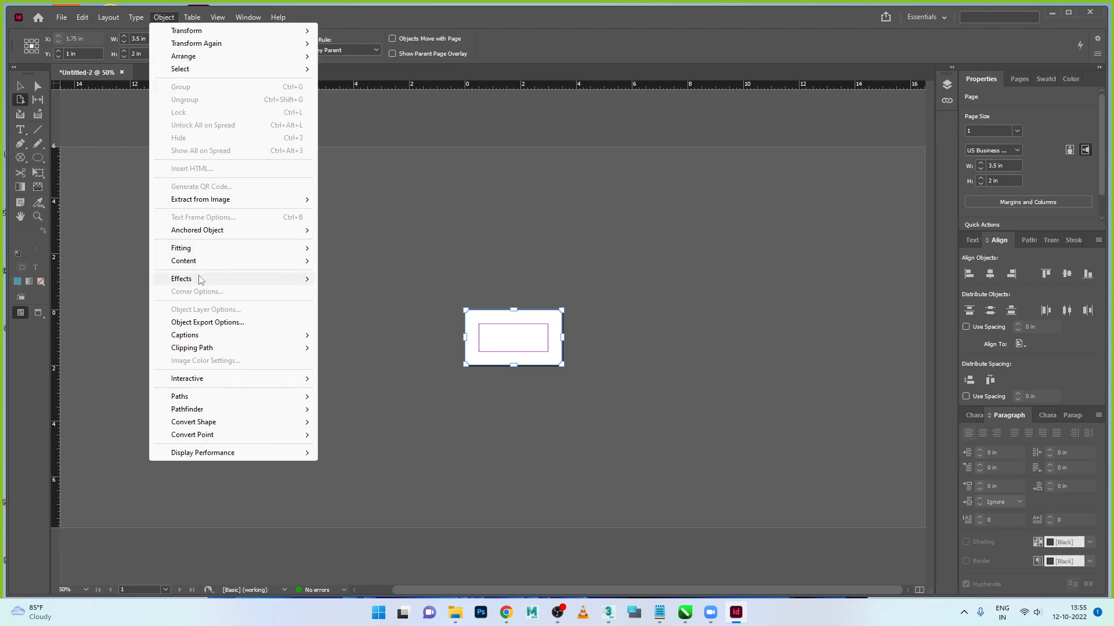
click(456, 238)
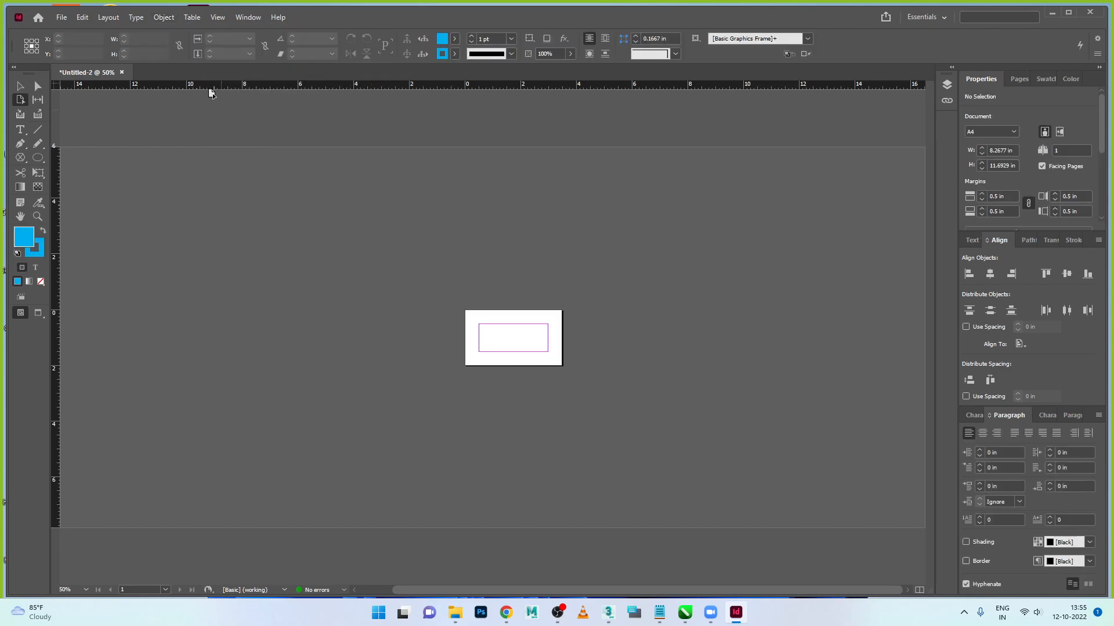
click(164, 17)
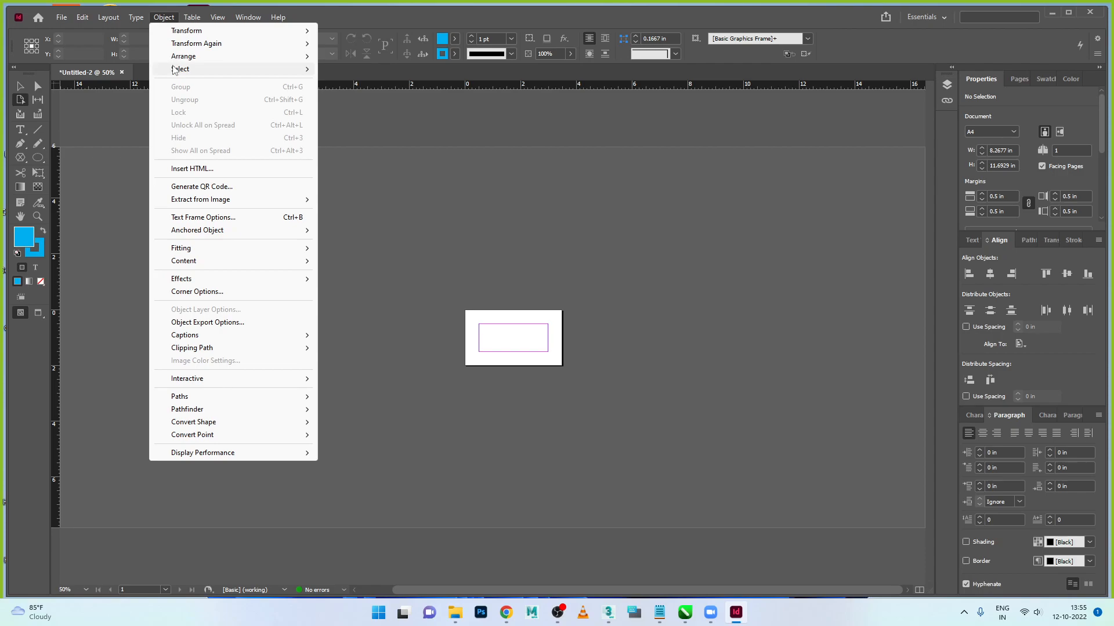
mouse_move(174, 69)
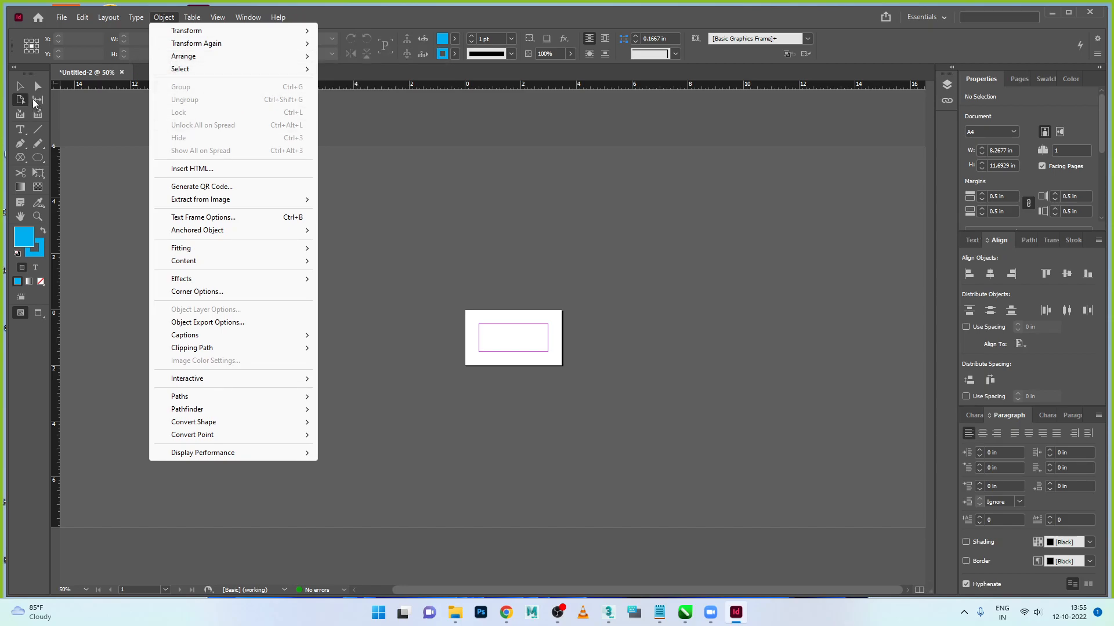
click(523, 348)
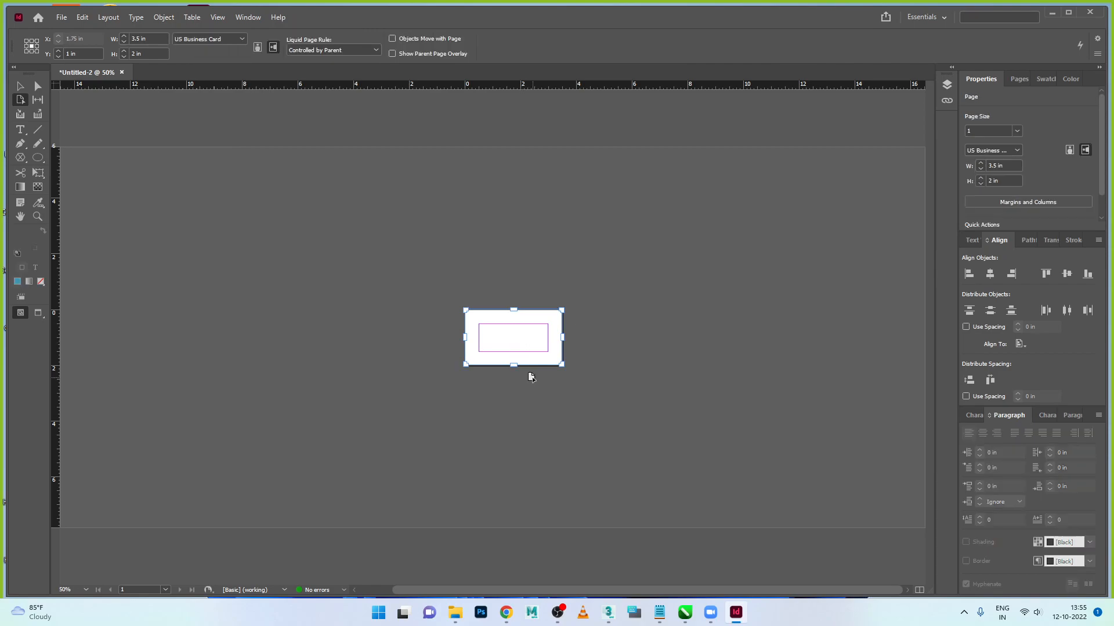
Step: Set the page size to the Letter preset in landscape orientation with the Page tool
key(ctrl+equal)
key(ctrl+equal)
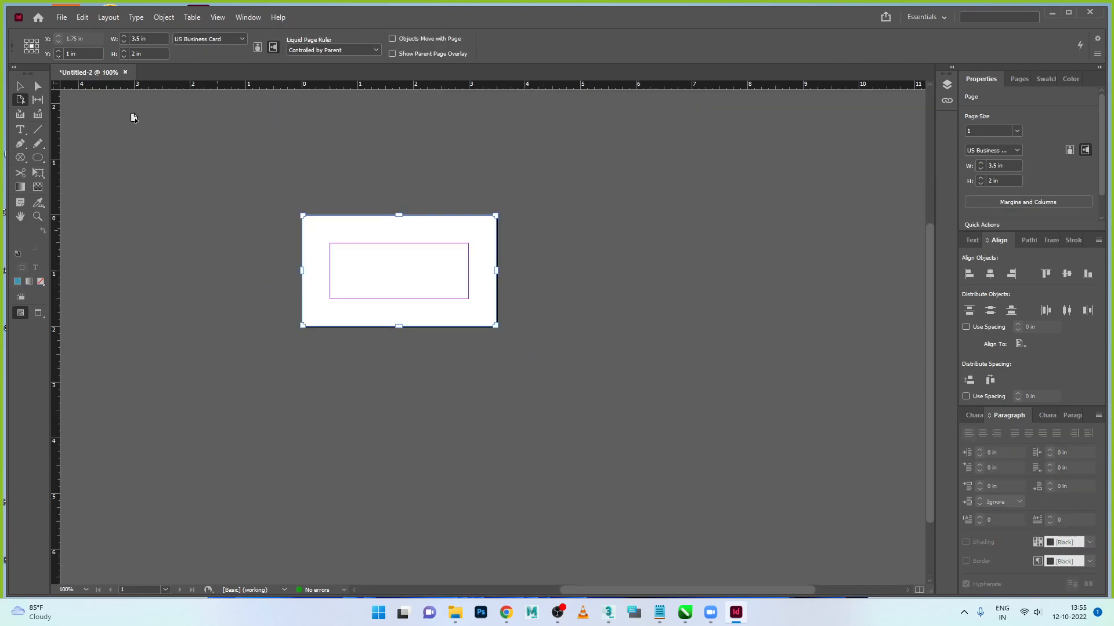
click(210, 40)
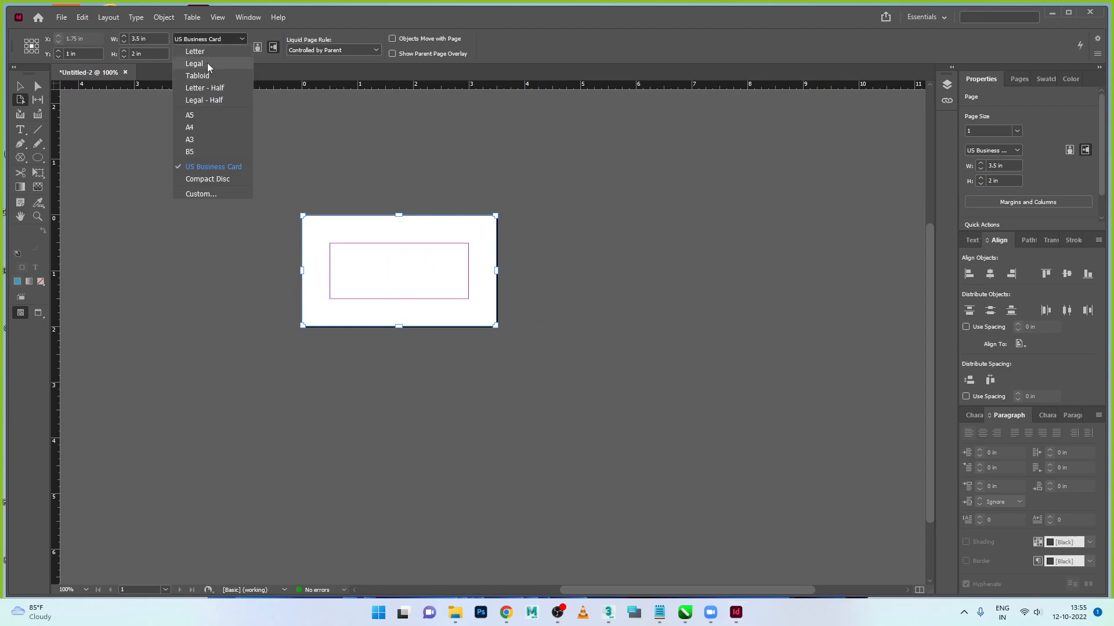
click(203, 51)
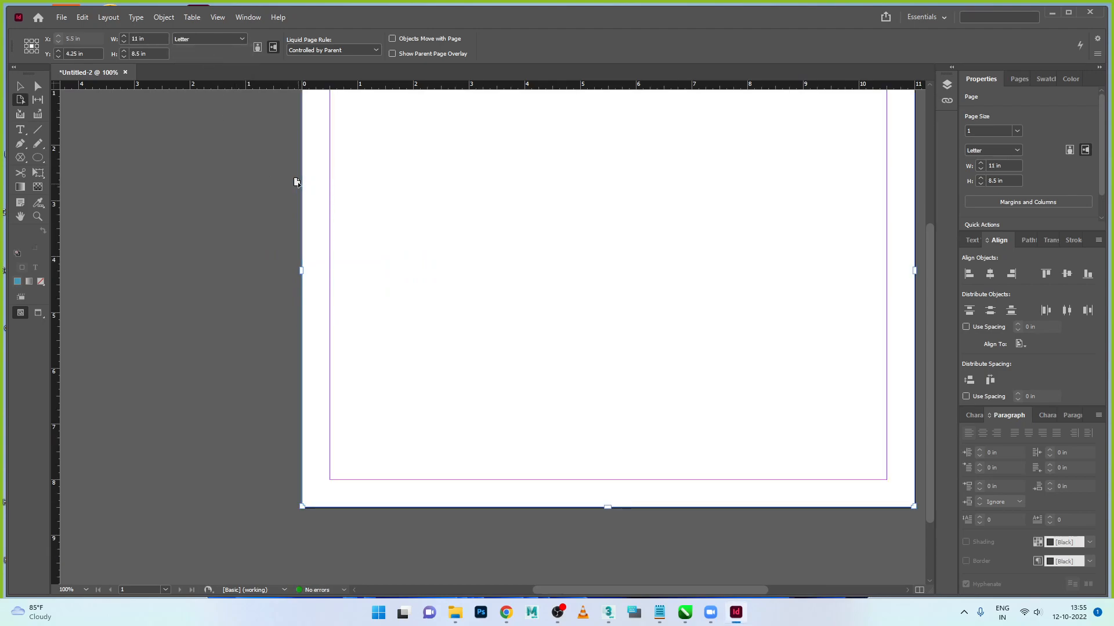
drag(368, 186, 254, 270)
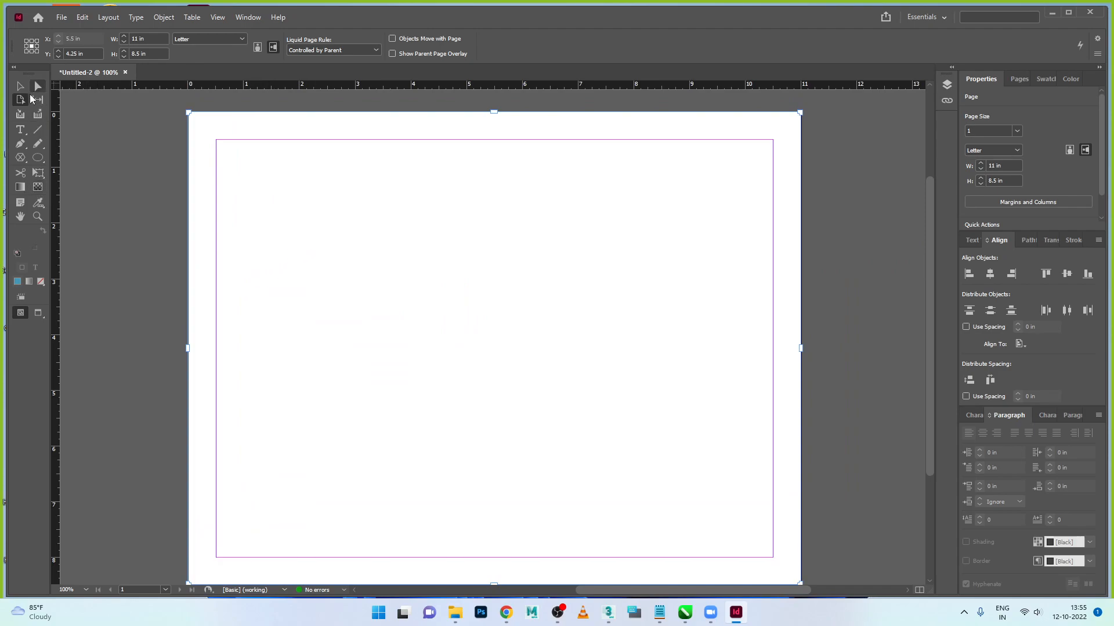
click(195, 39)
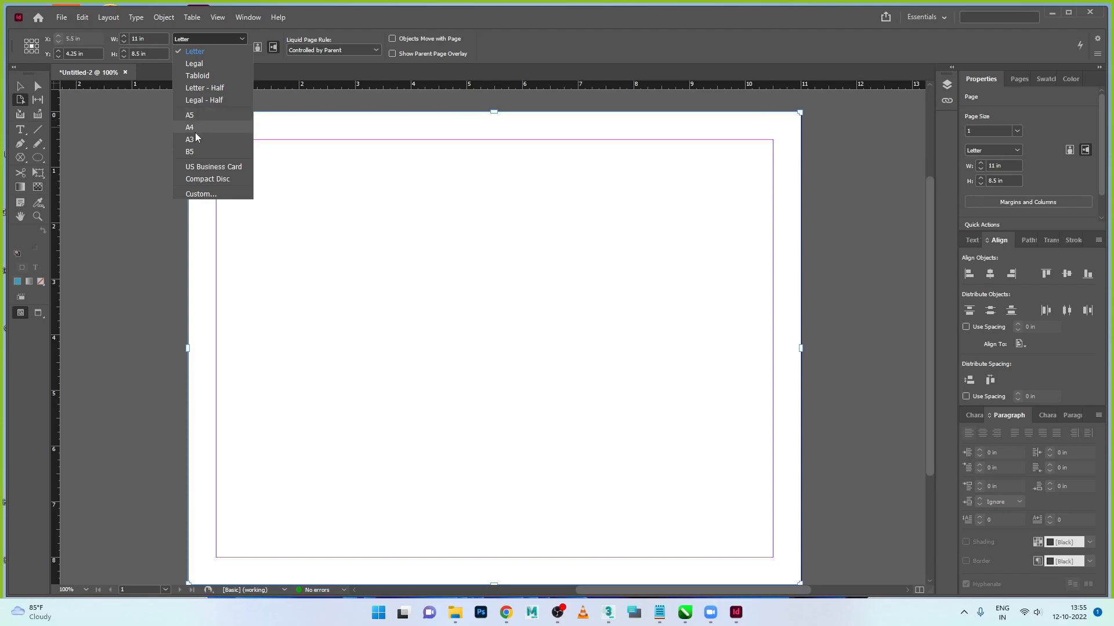
click(365, 74)
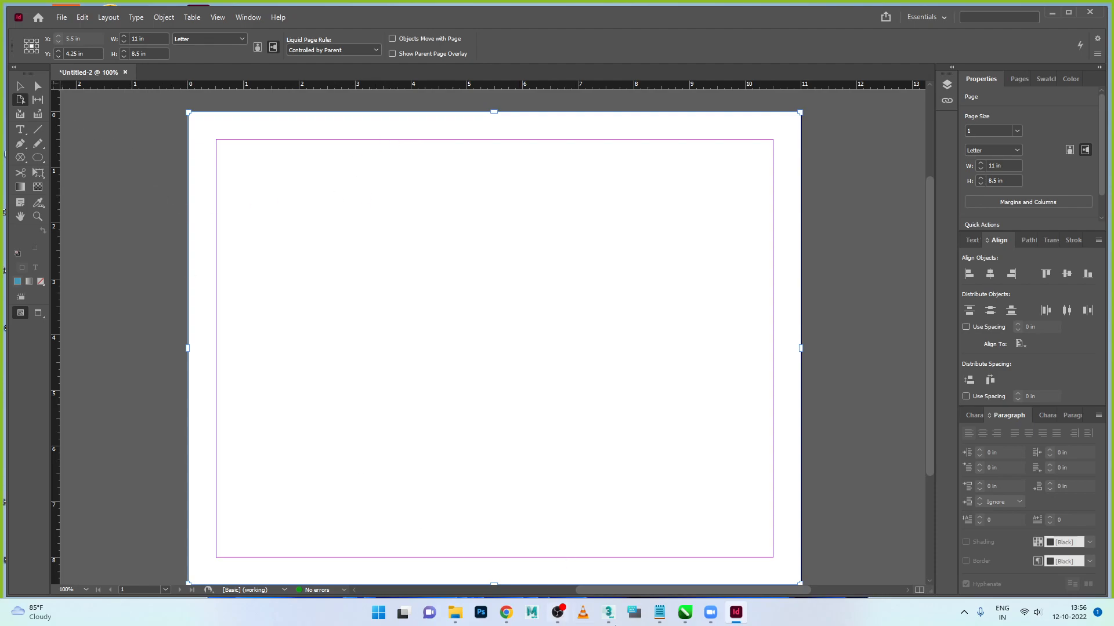
Step: Switch to the Zoom meeting, keep it running, and admit the waiting participant from the participants list
click(712, 617)
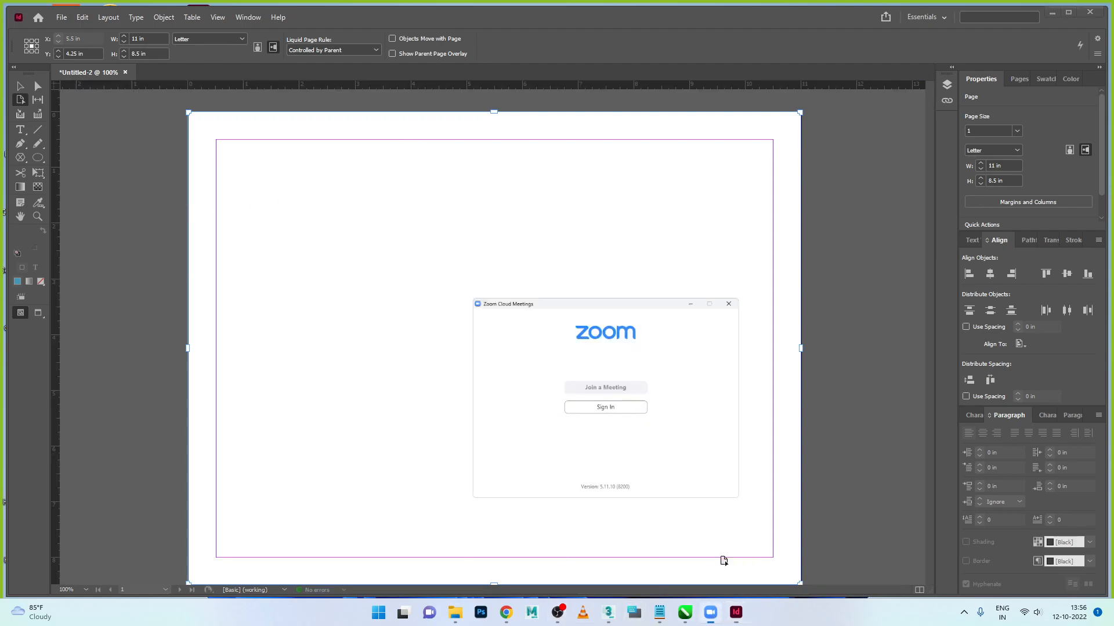
click(738, 191)
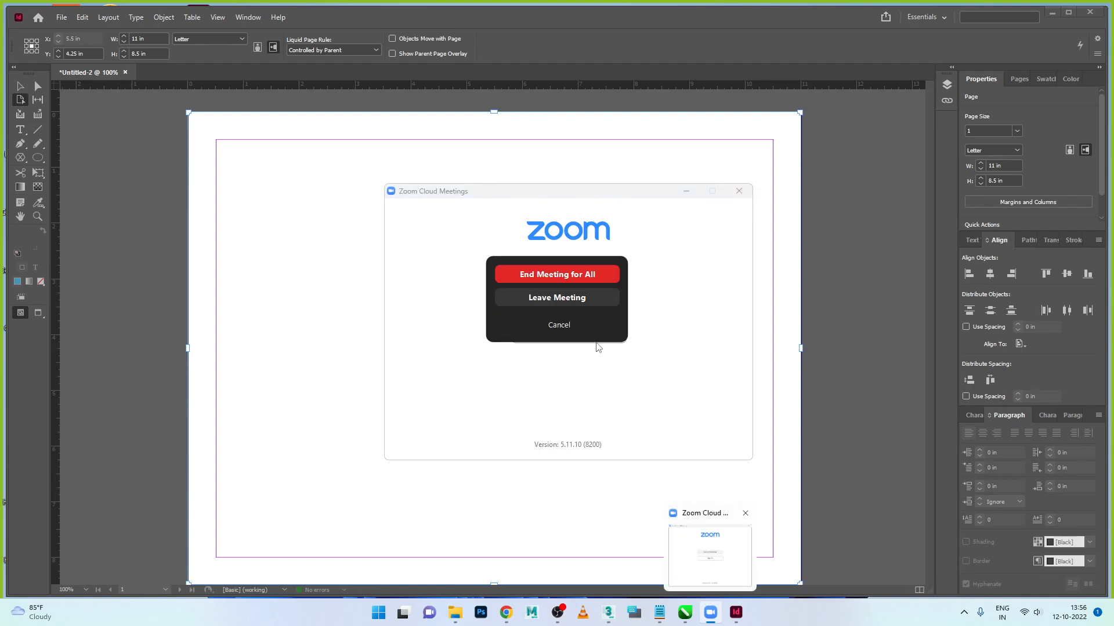
click(560, 326)
click(712, 618)
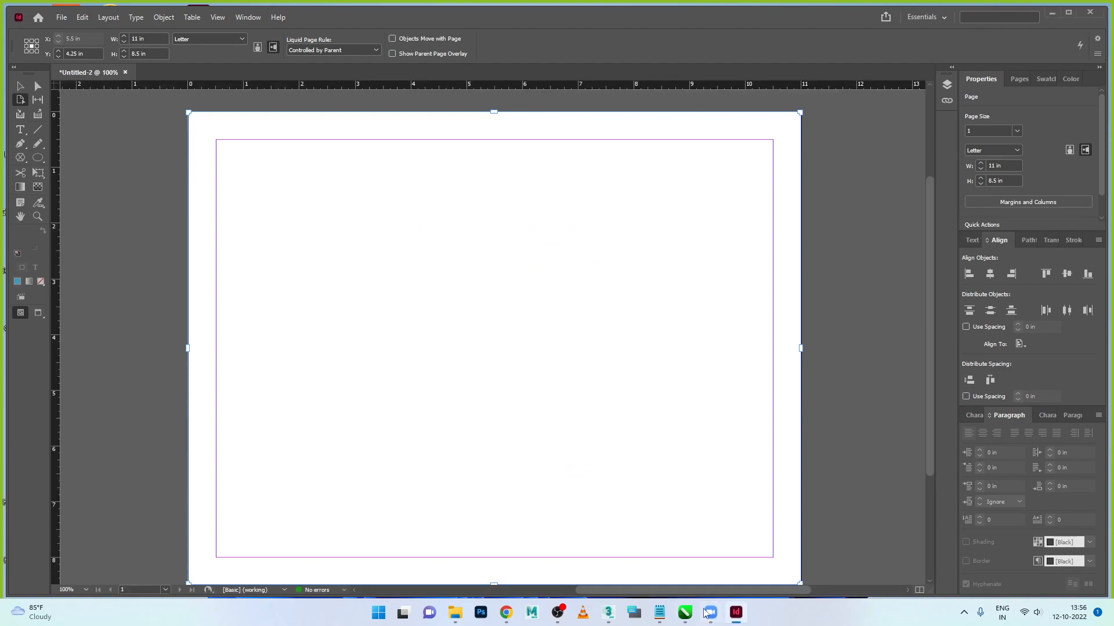
click(711, 618)
click(711, 618)
click(518, 22)
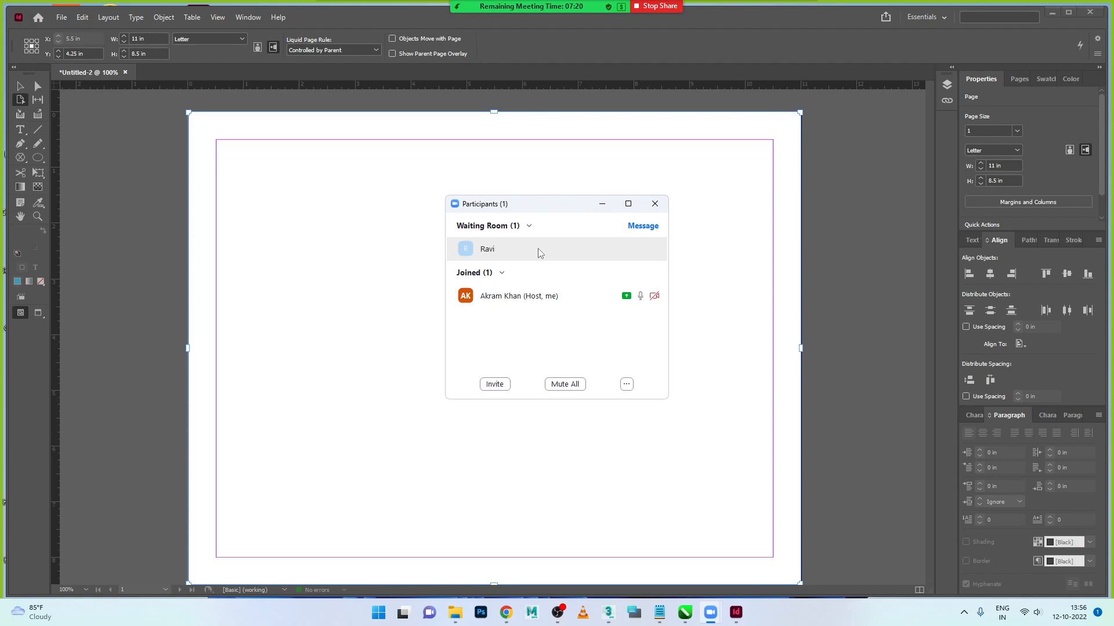
mouse_move(540, 253)
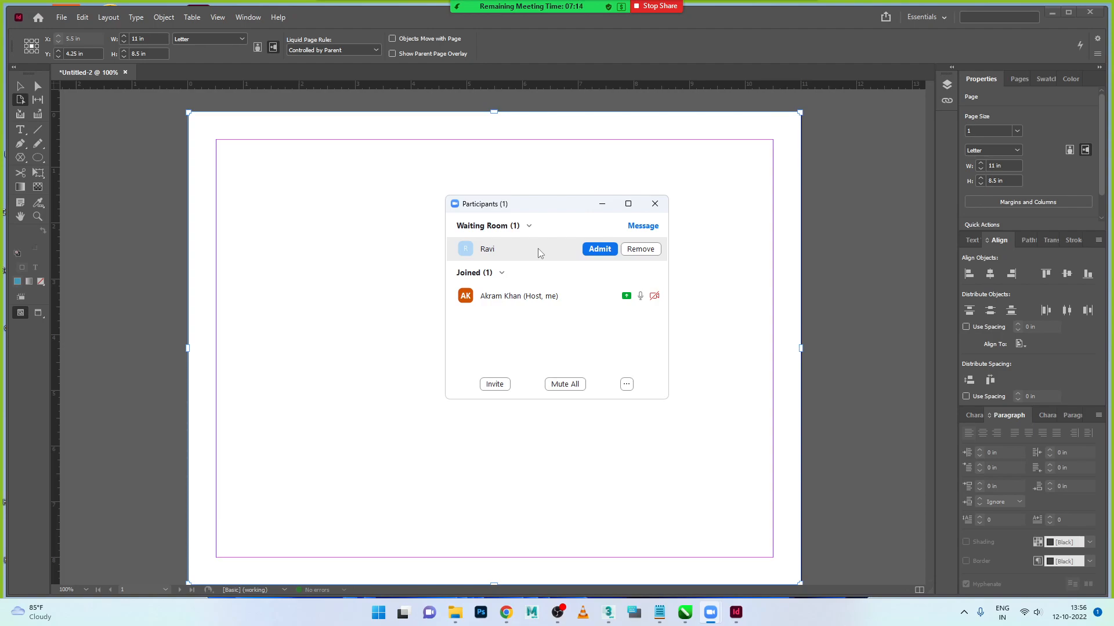
click(599, 249)
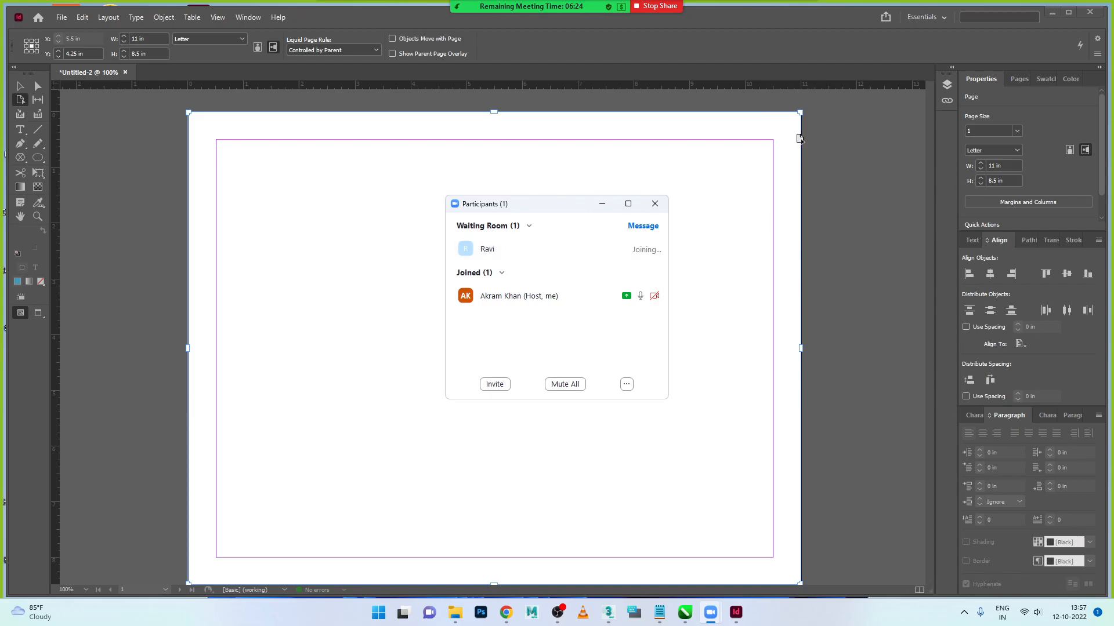
Step: Switch to WhatsApp Web in Chrome and open the chat with the contact who was last sent "Join Now"
mouse_move(506, 614)
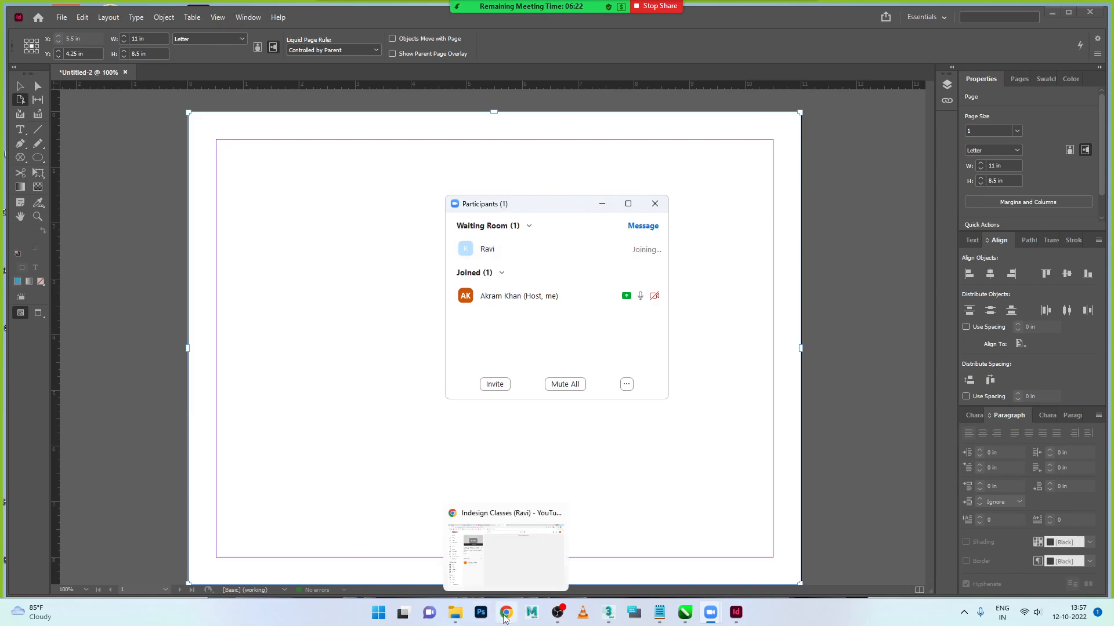
click(563, 545)
click(95, 7)
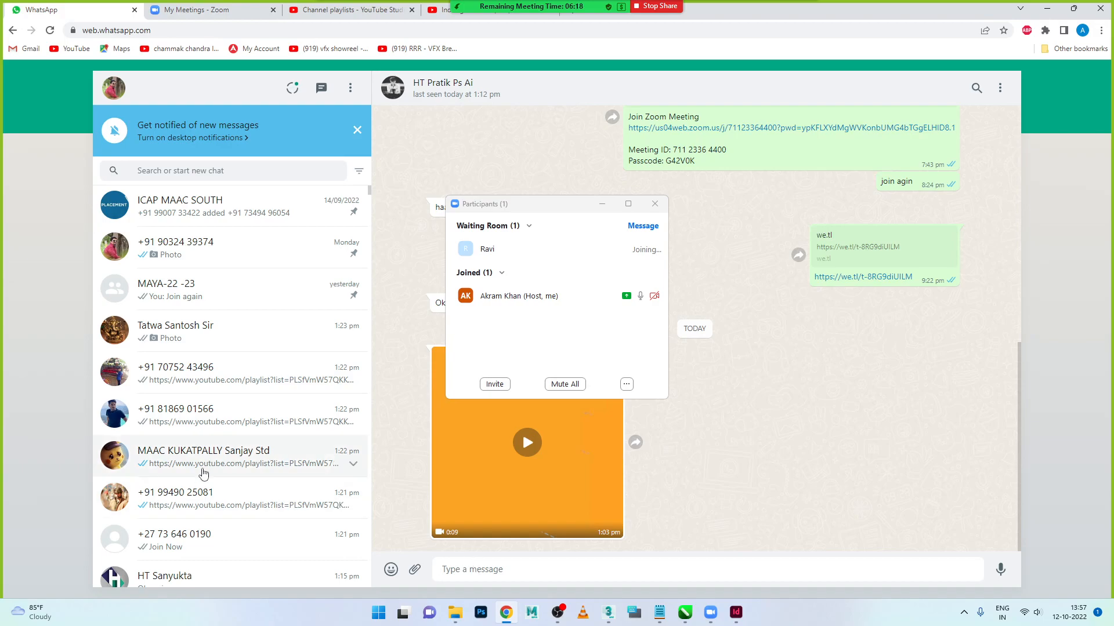
click(203, 301)
click(203, 244)
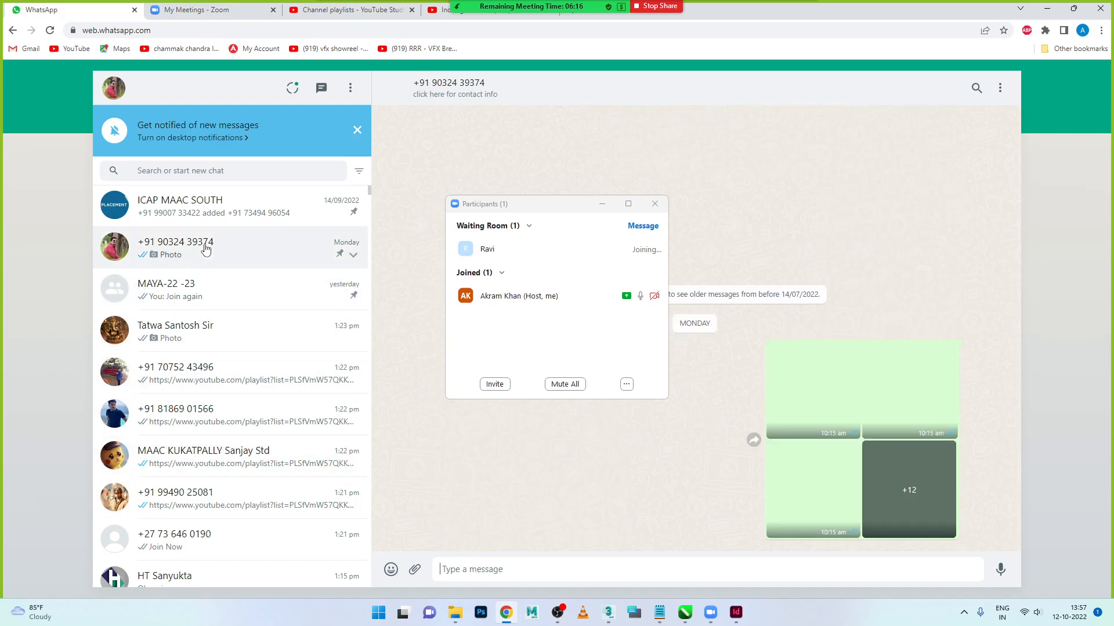
click(207, 427)
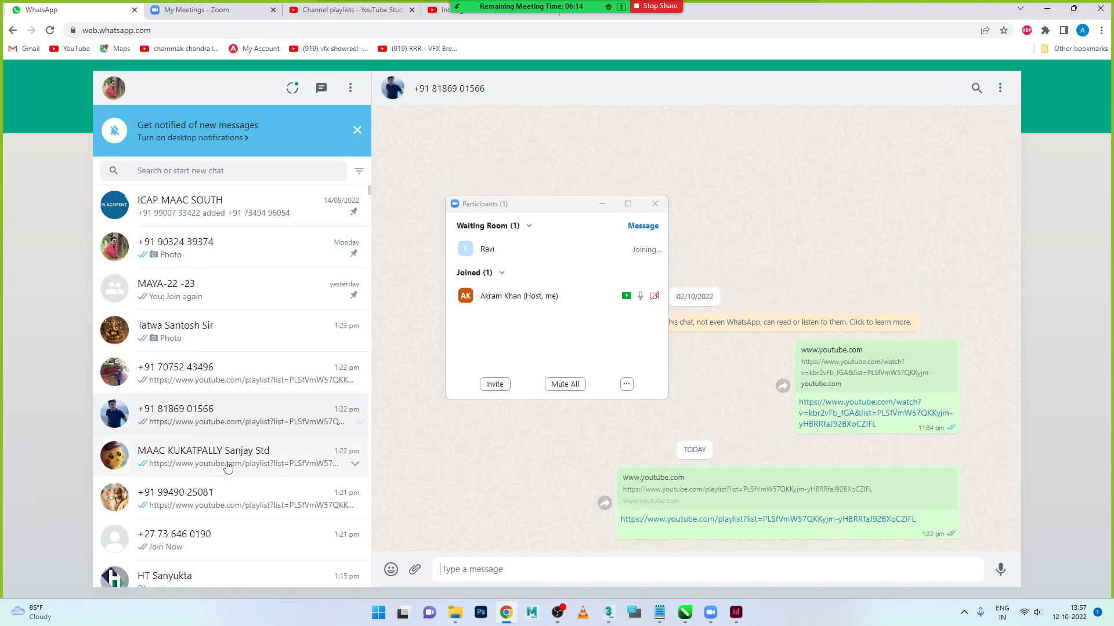
scroll(224, 464, down, 1)
click(224, 482)
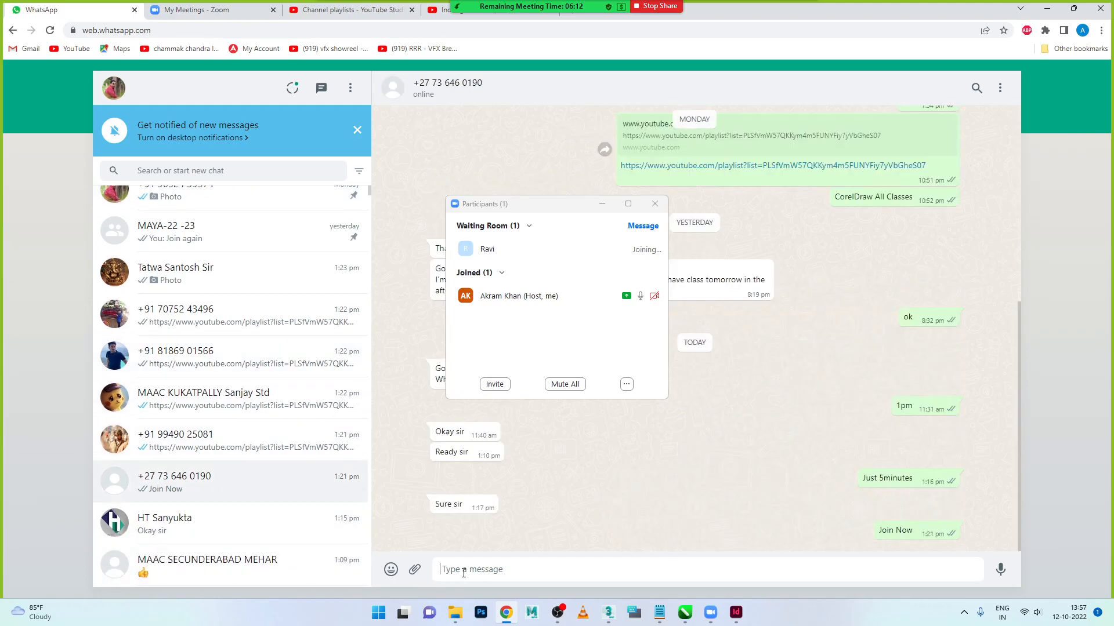
Step: Send the message "Is it ur internet is not good" in the open chat and check the computer's Wi-Fi connection
text(Is)
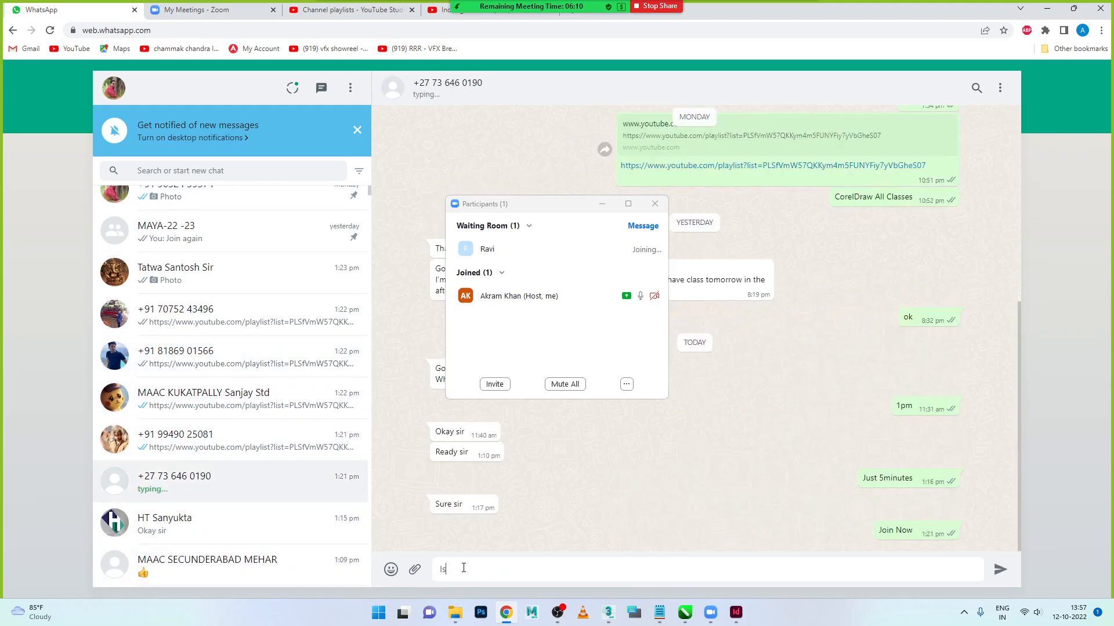
text( it uu)
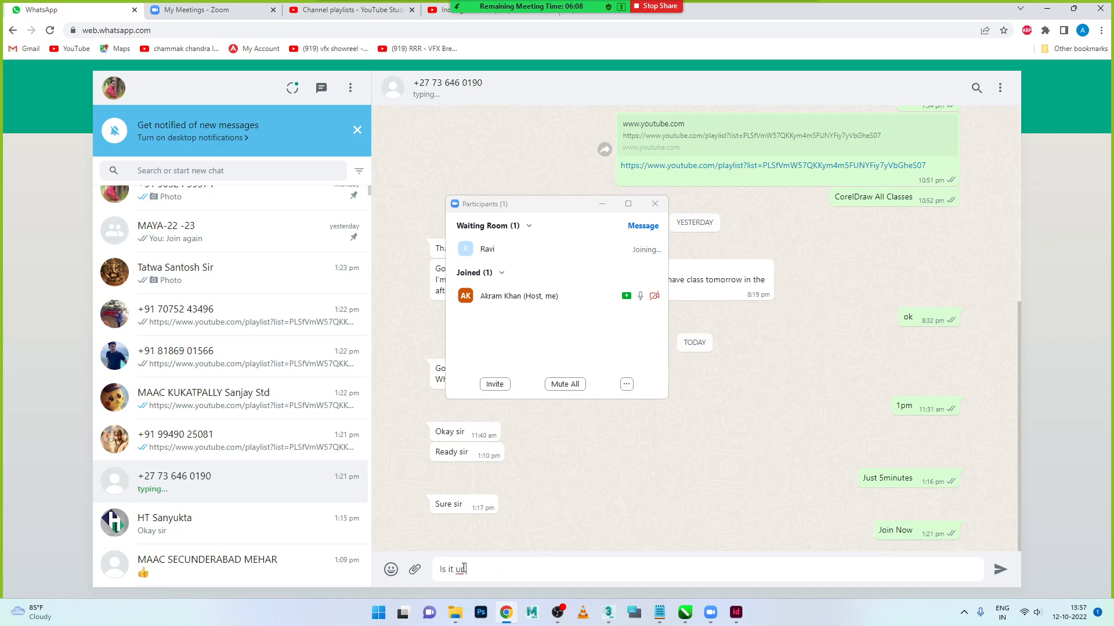
text( internet is not )
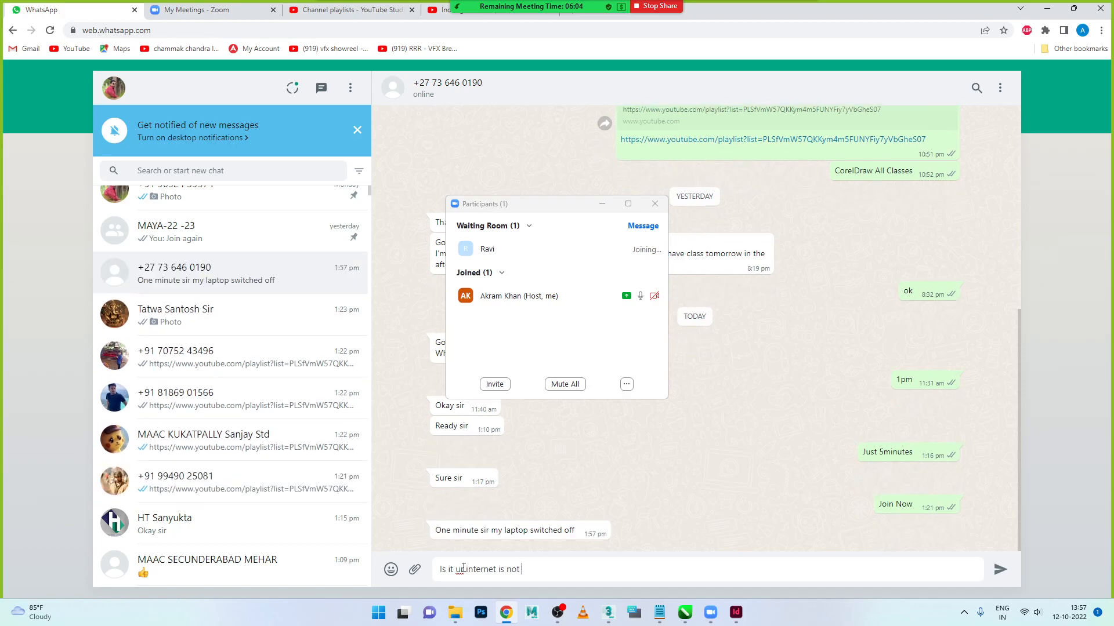
text(good)
key(Return)
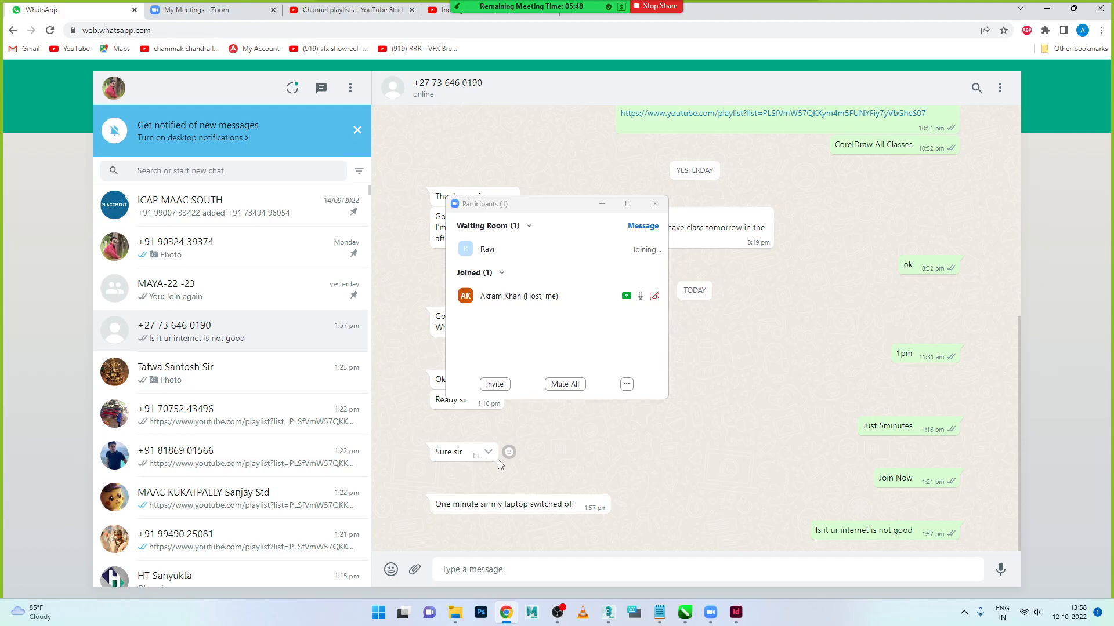
click(1022, 613)
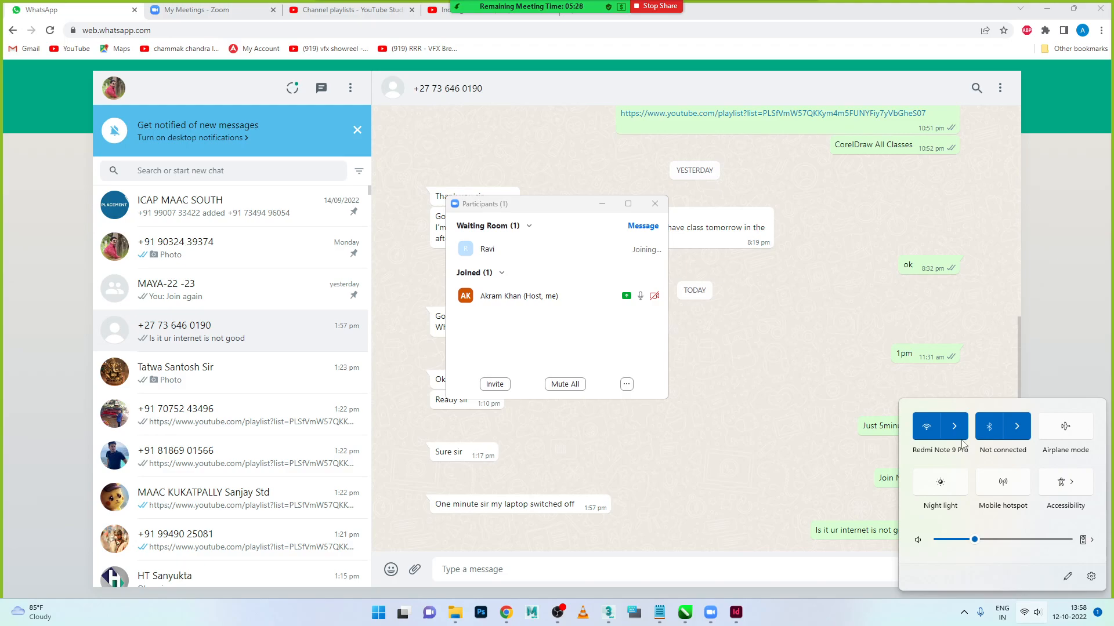
click(782, 473)
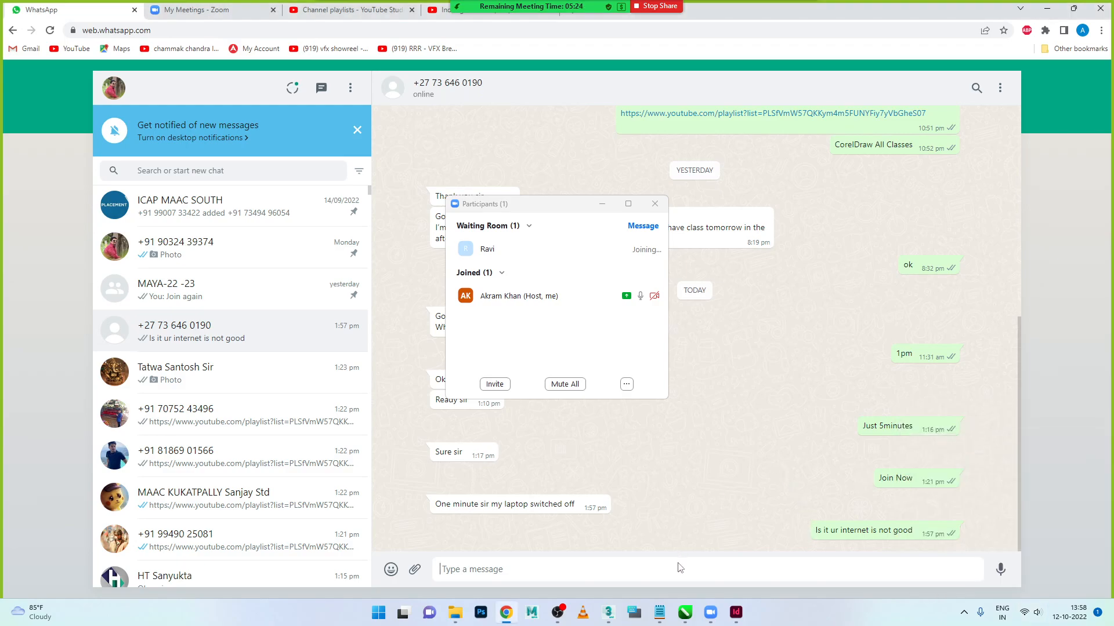
Step: Stop the screen share and end the Zoom meeting for all, closing the remaining Zoom window
click(632, 255)
click(731, 564)
click(659, 7)
click(900, 583)
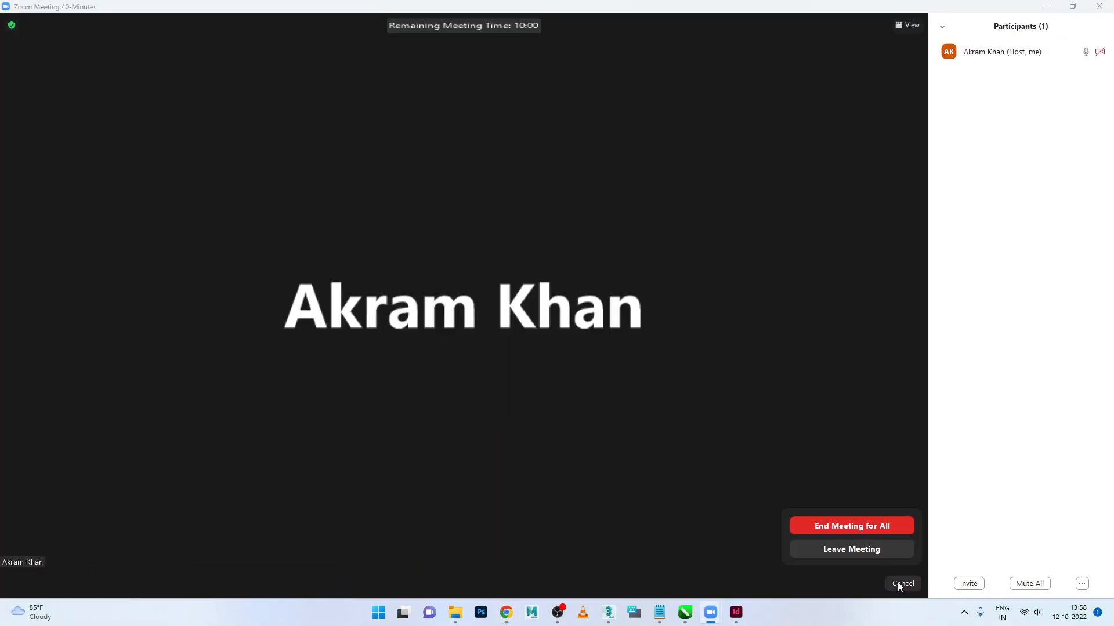
click(853, 529)
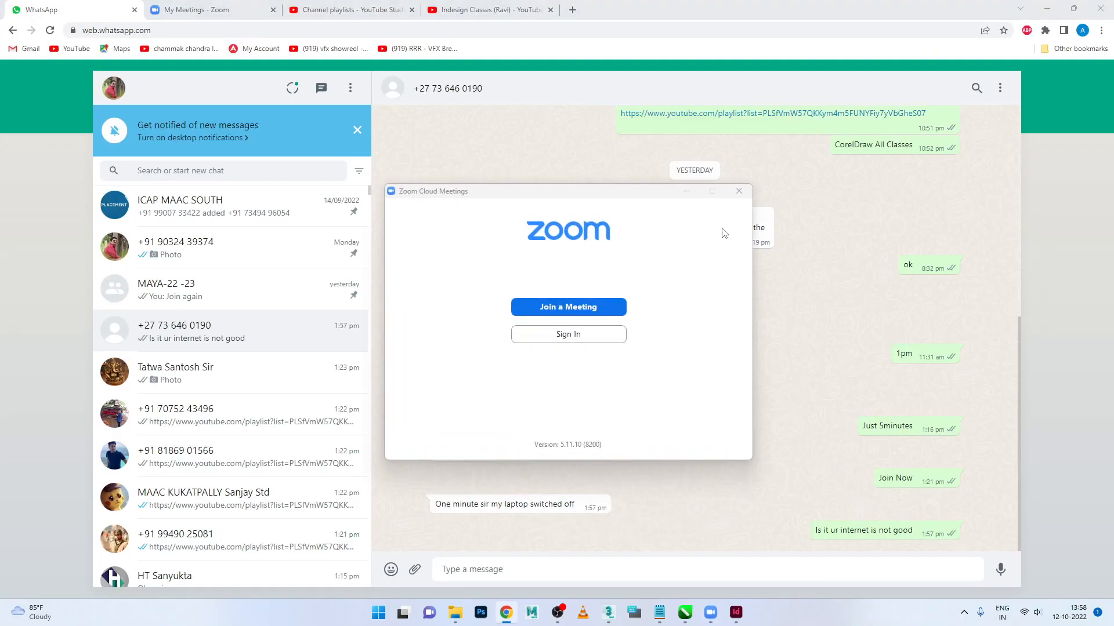
click(738, 191)
Step: Send the student two messages in the open WhatsApp chat: "We will continue tomorrow" and "is it ok"
text(We will continue tomorrow)
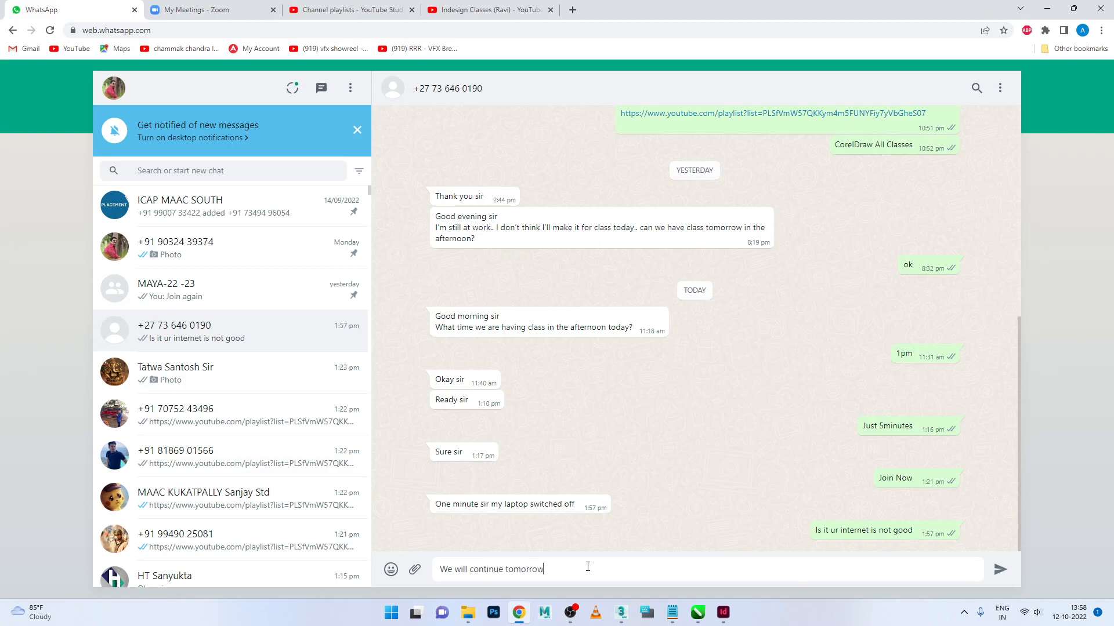
key(Return)
text(is it ok)
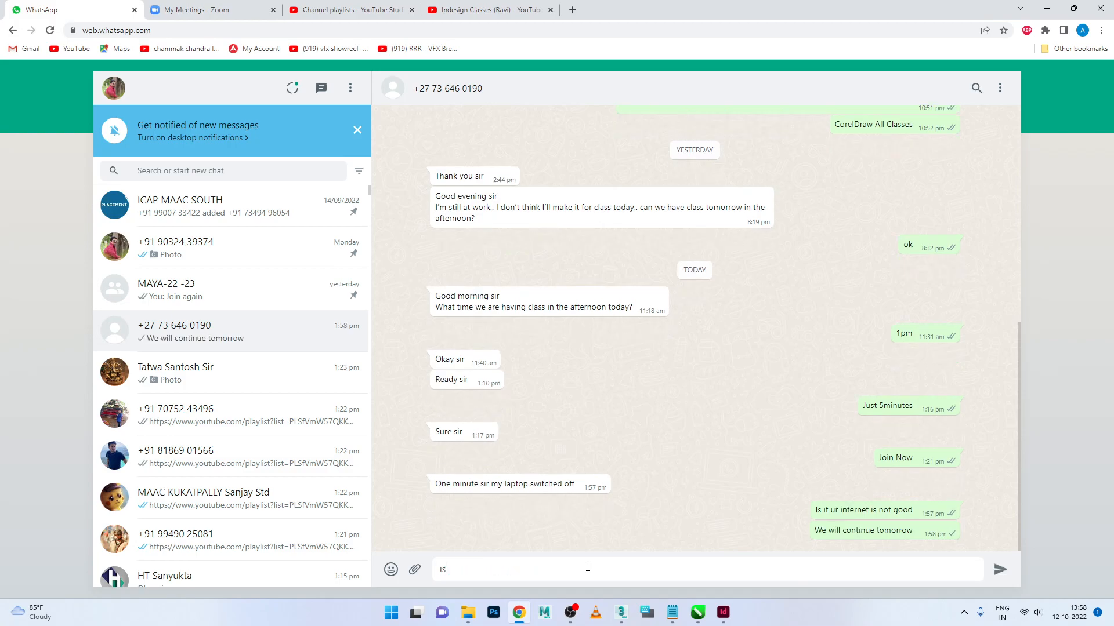
key(Return)
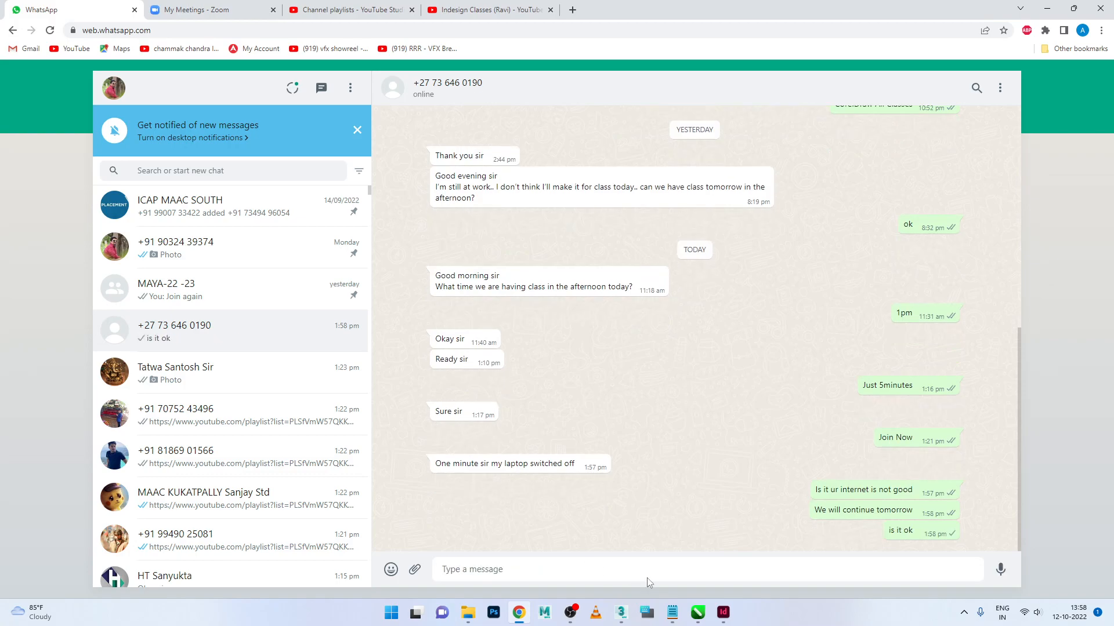